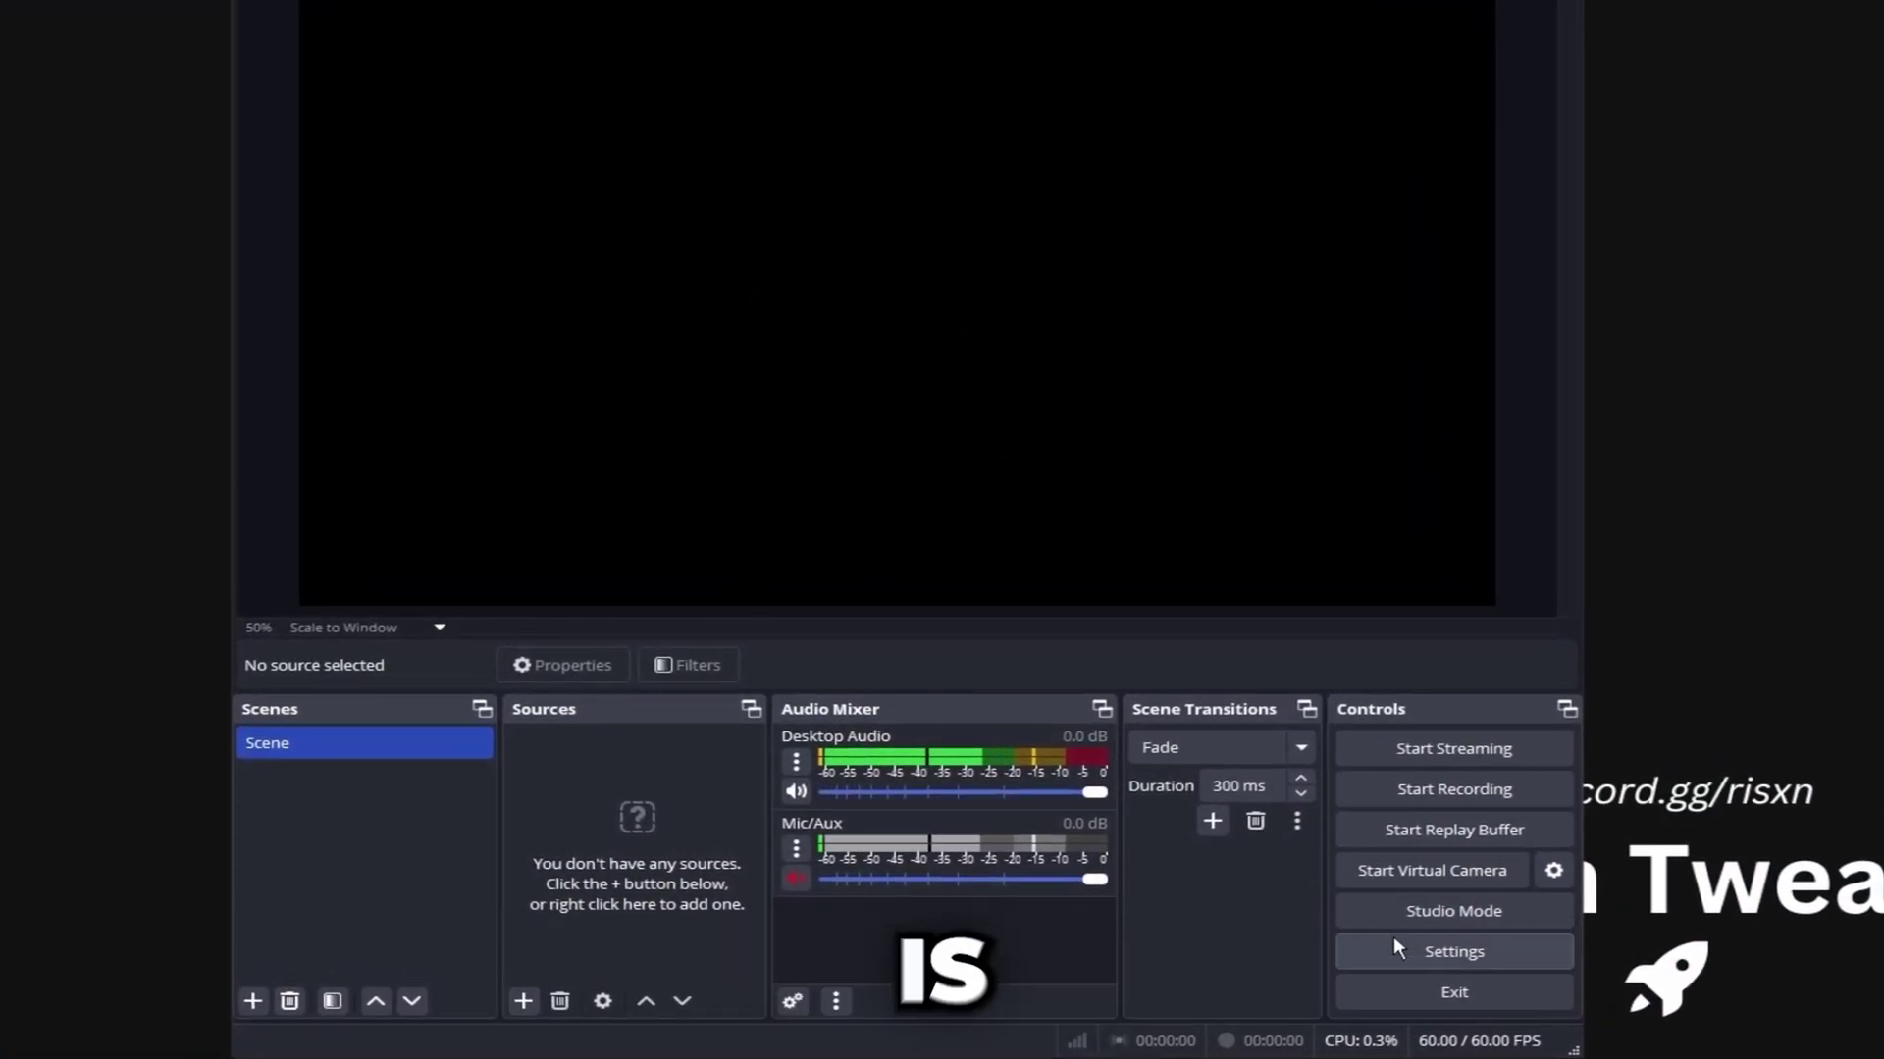
# Step: Open the OBS Studio Settings window from the Controls dock
pyautogui.click(1394, 948)
# Step: On the Output Recording tab, keep MPEG-4 format and the NVIDIA NVENC H.264 encoder
pyautogui.click(369, 237)
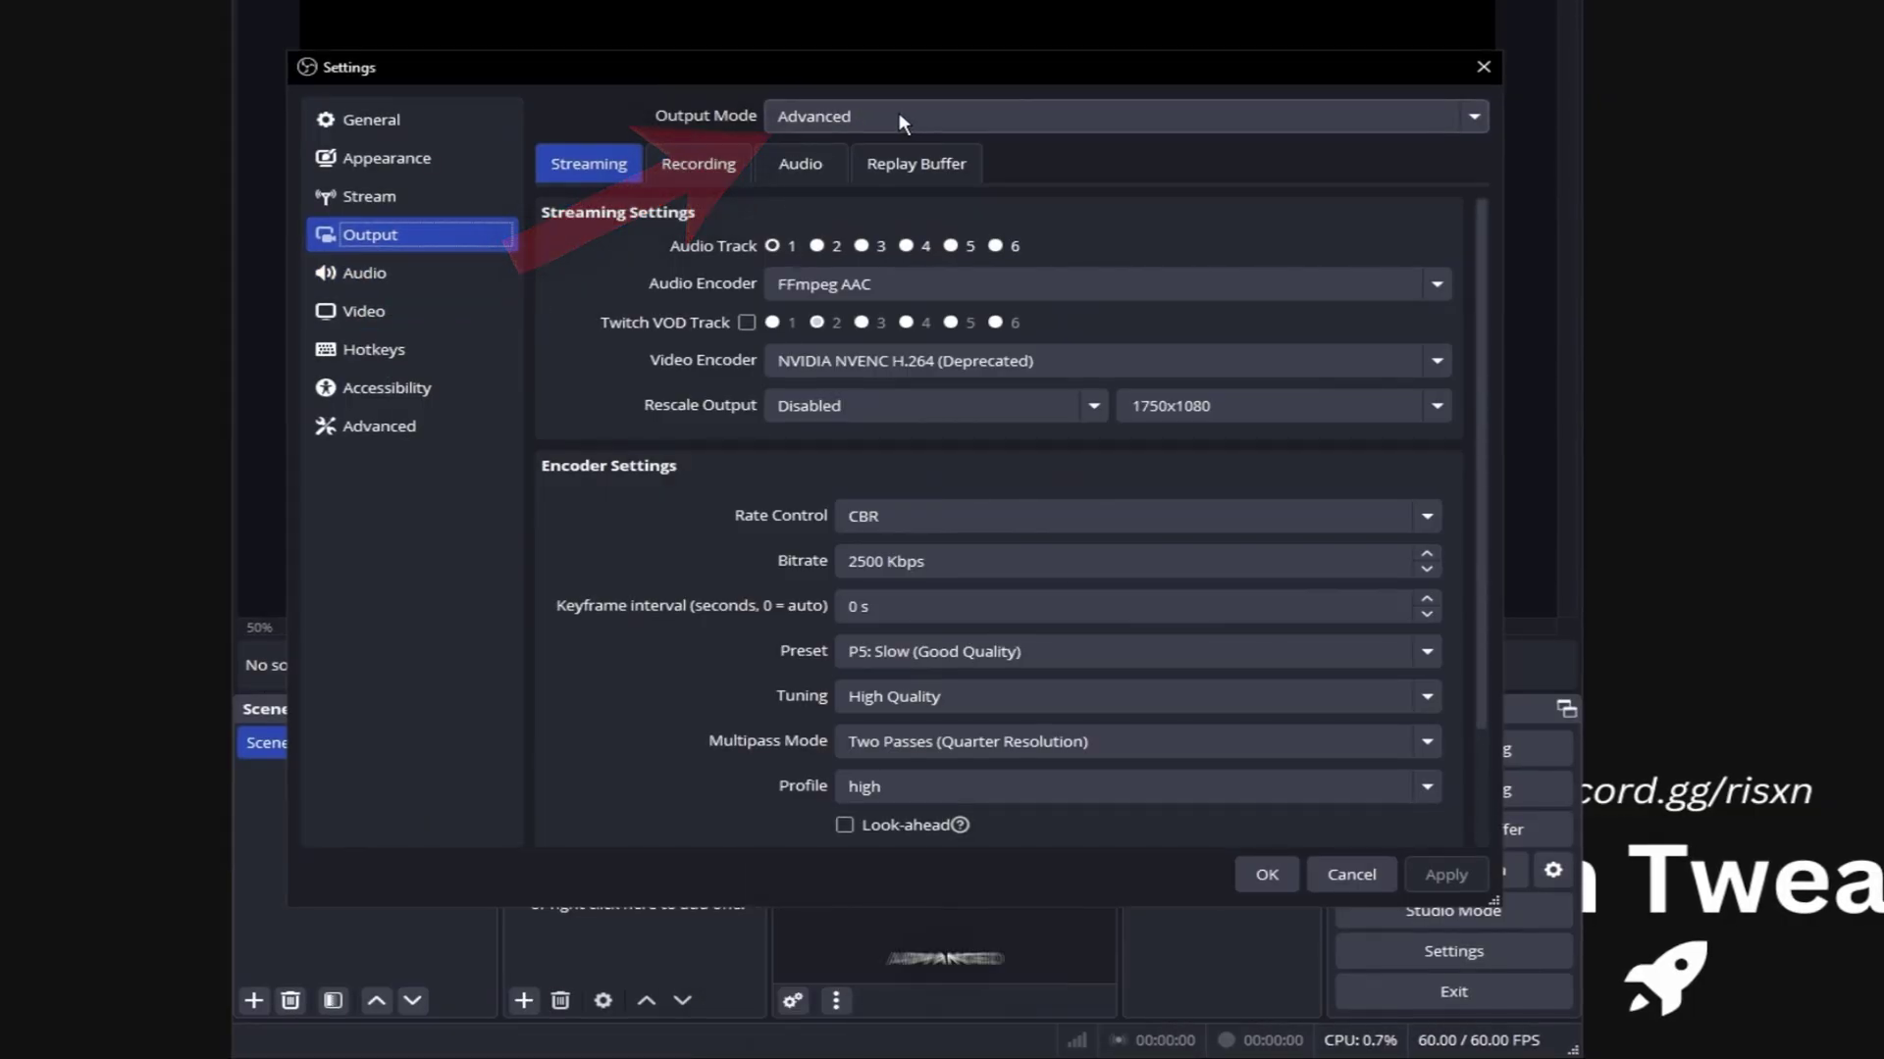
pyautogui.click(693, 164)
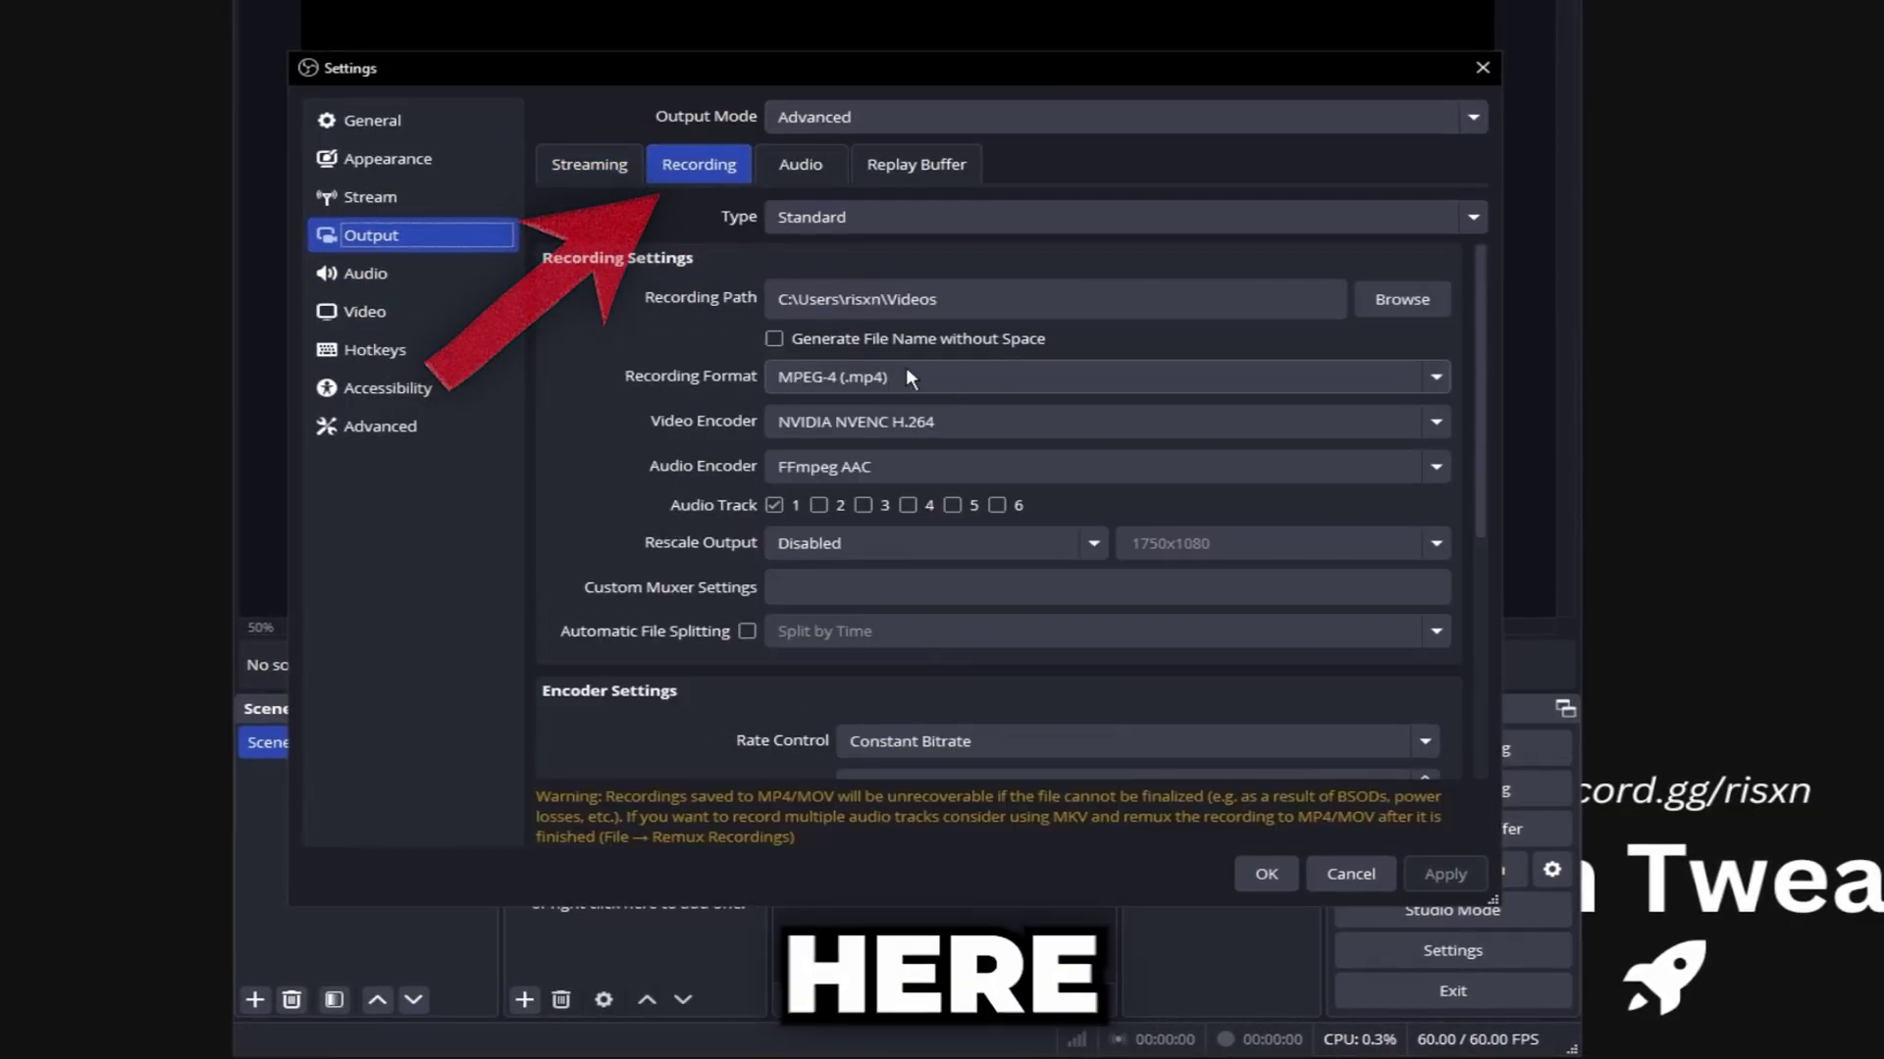
pyautogui.click(820, 386)
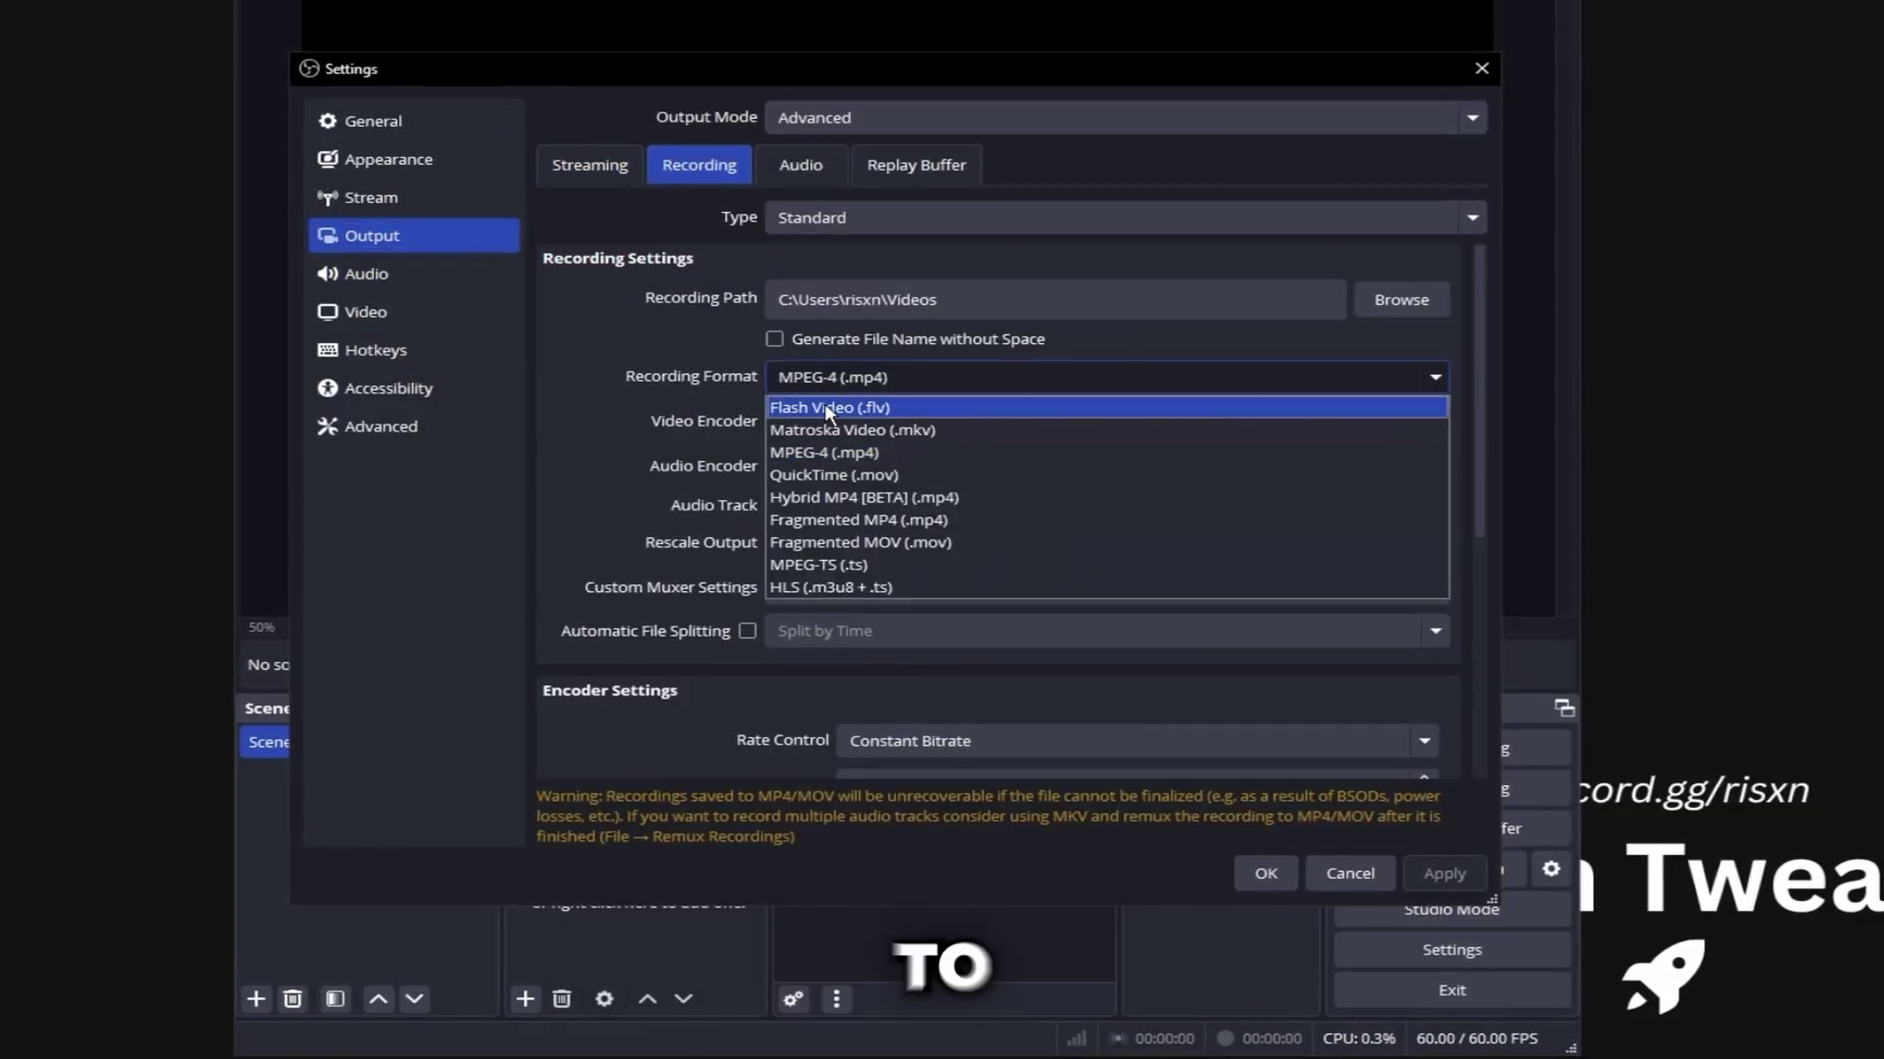
pyautogui.click(857, 451)
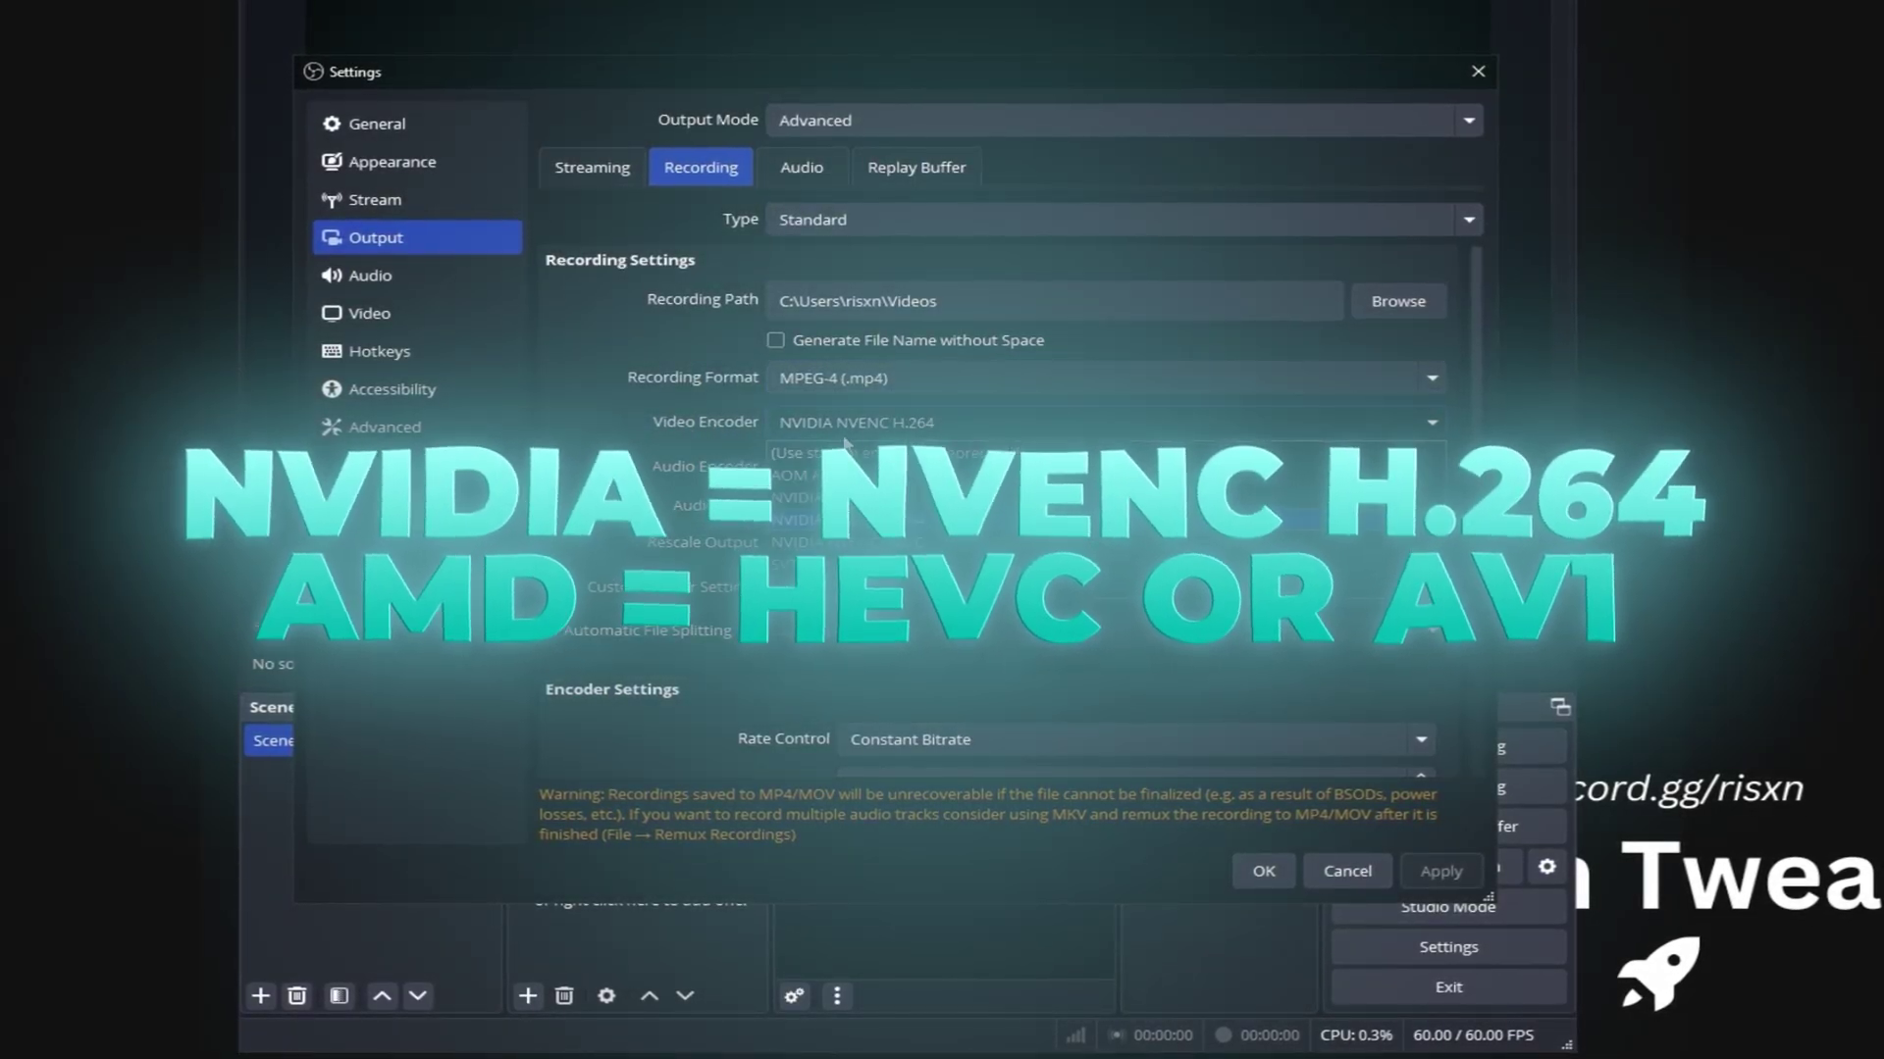
pyautogui.click(905, 423)
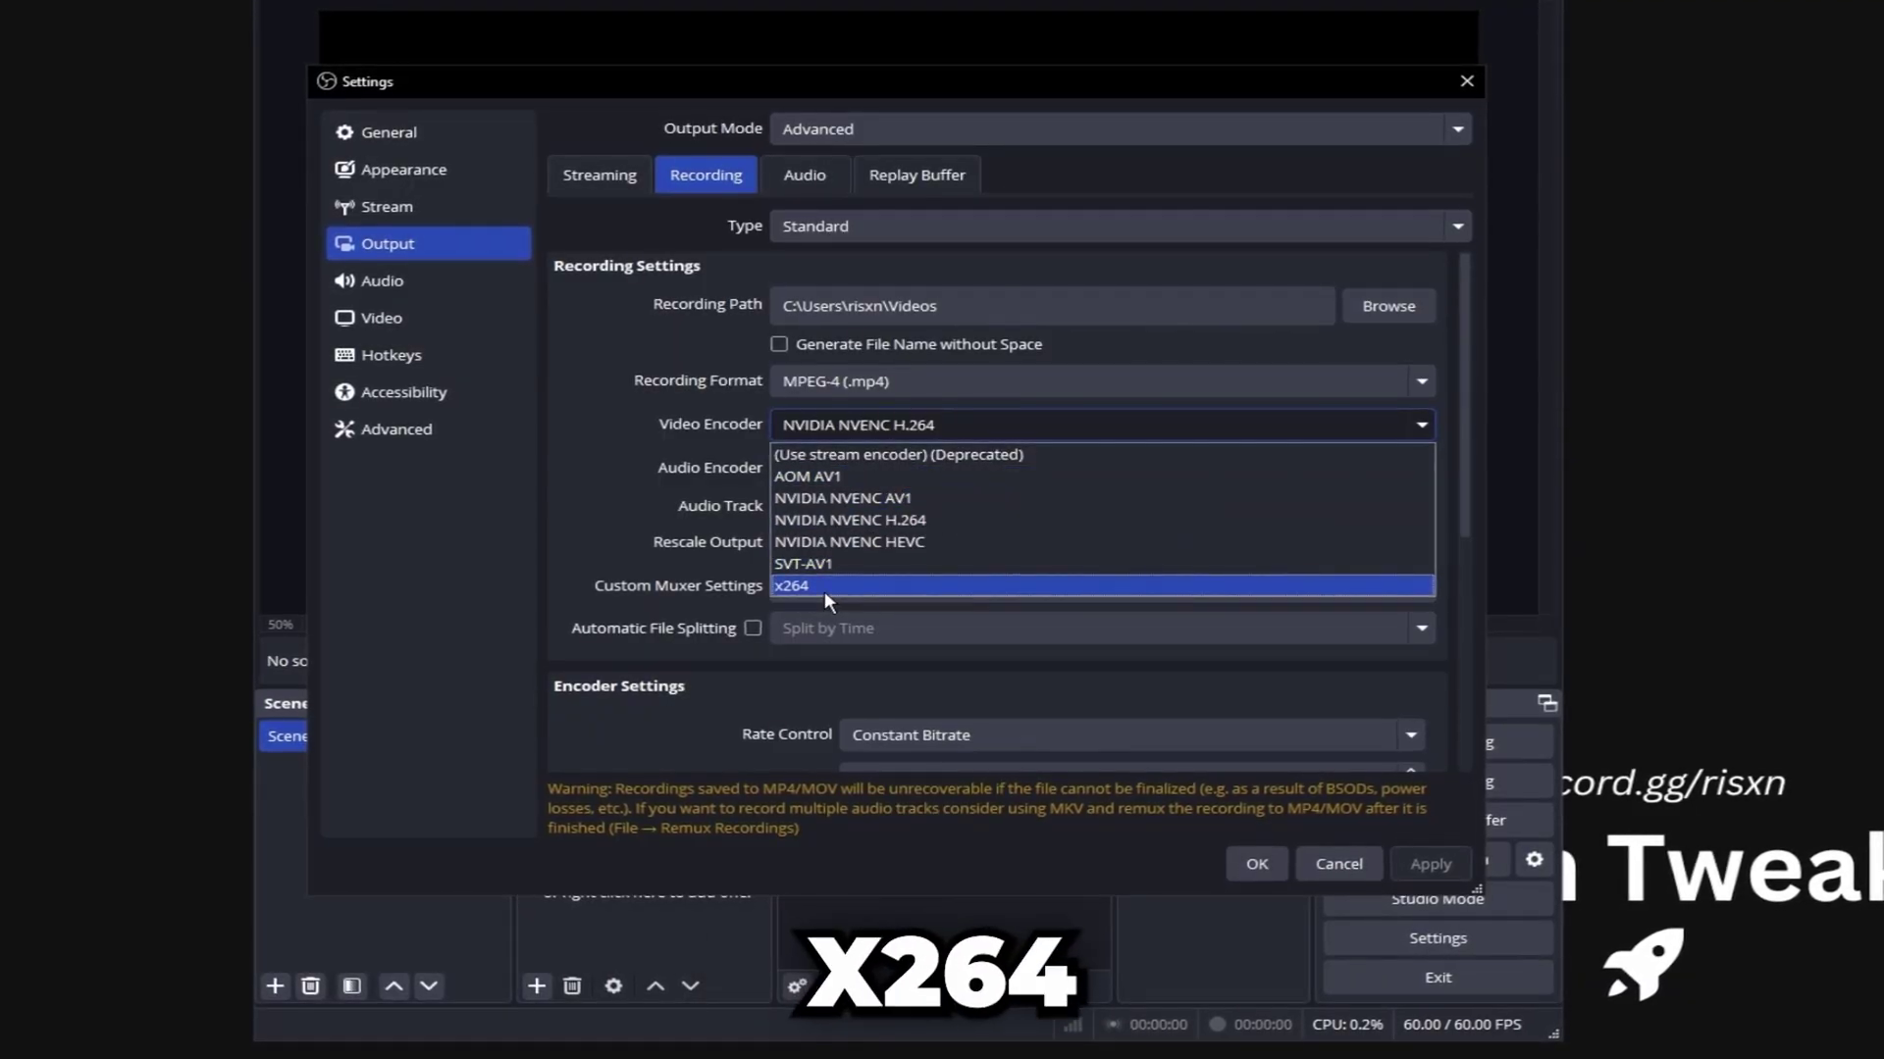
pyautogui.click(847, 436)
pyautogui.scroll(-3, 846, 437)
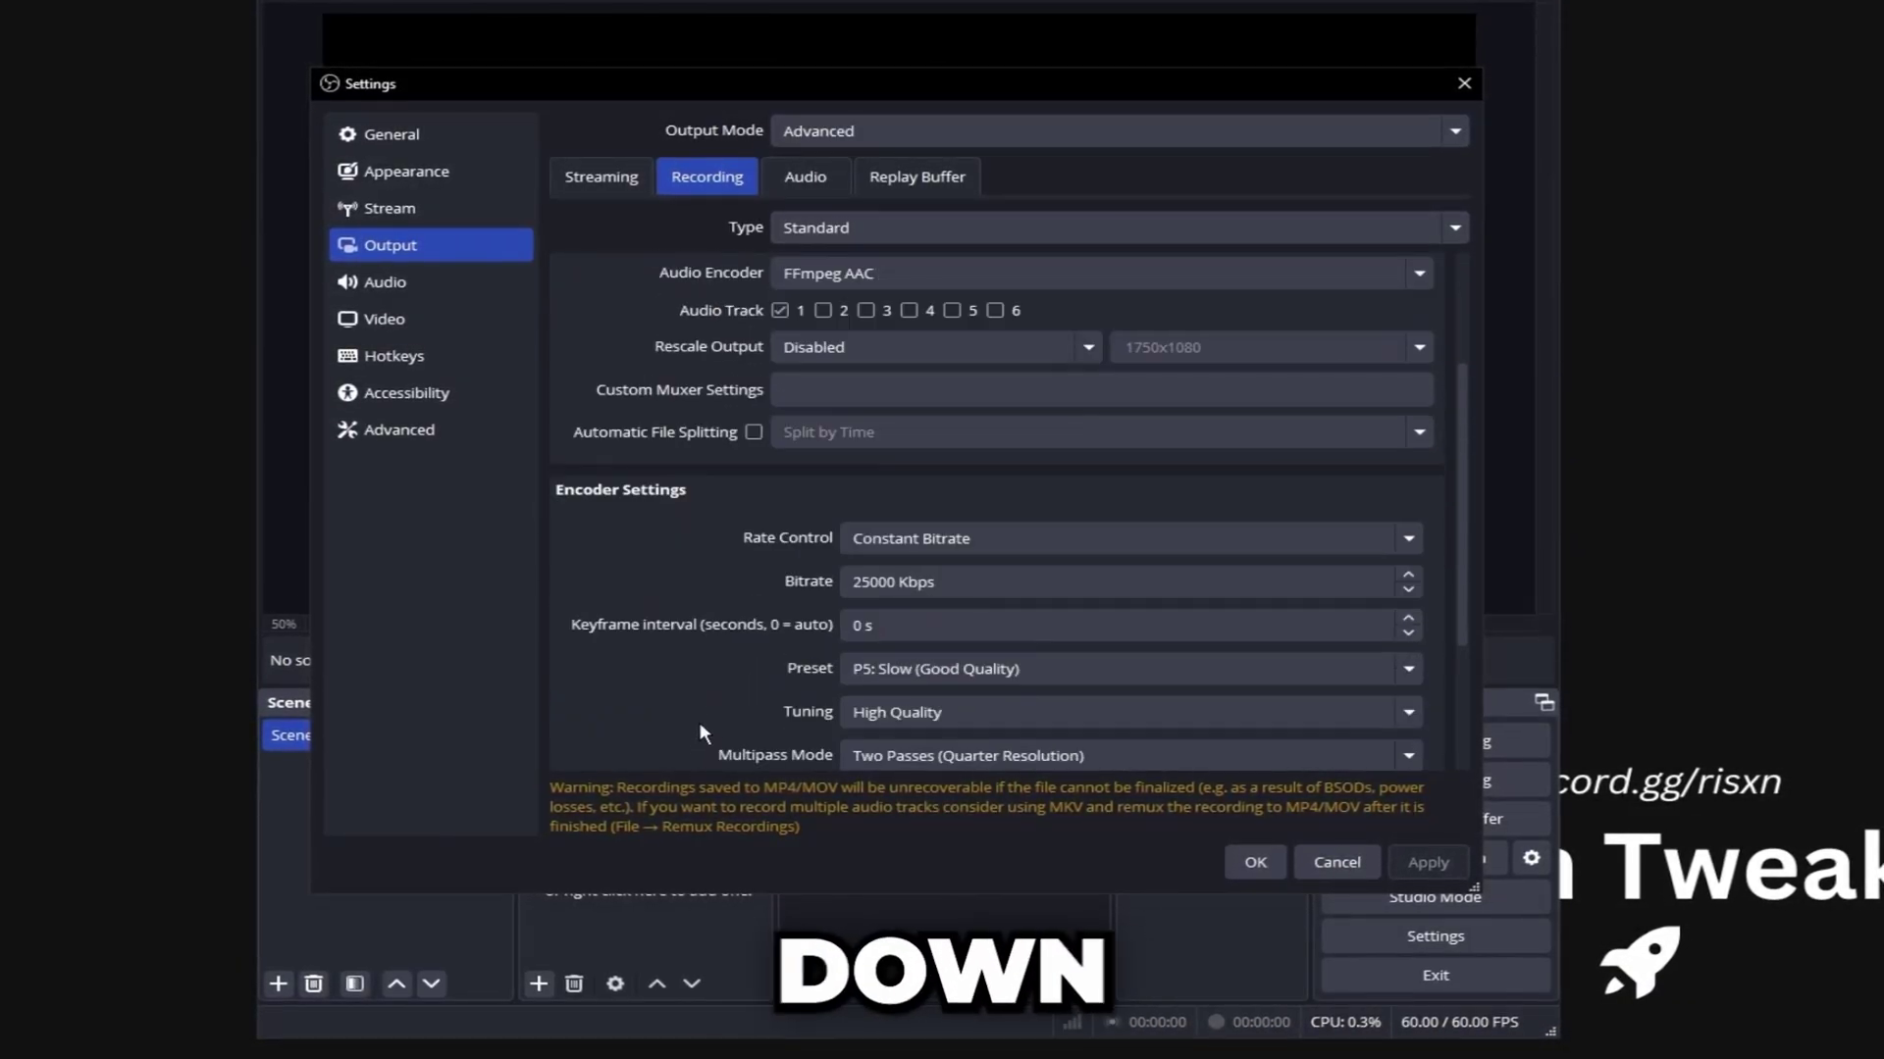
pyautogui.scroll(-2, 731, 367)
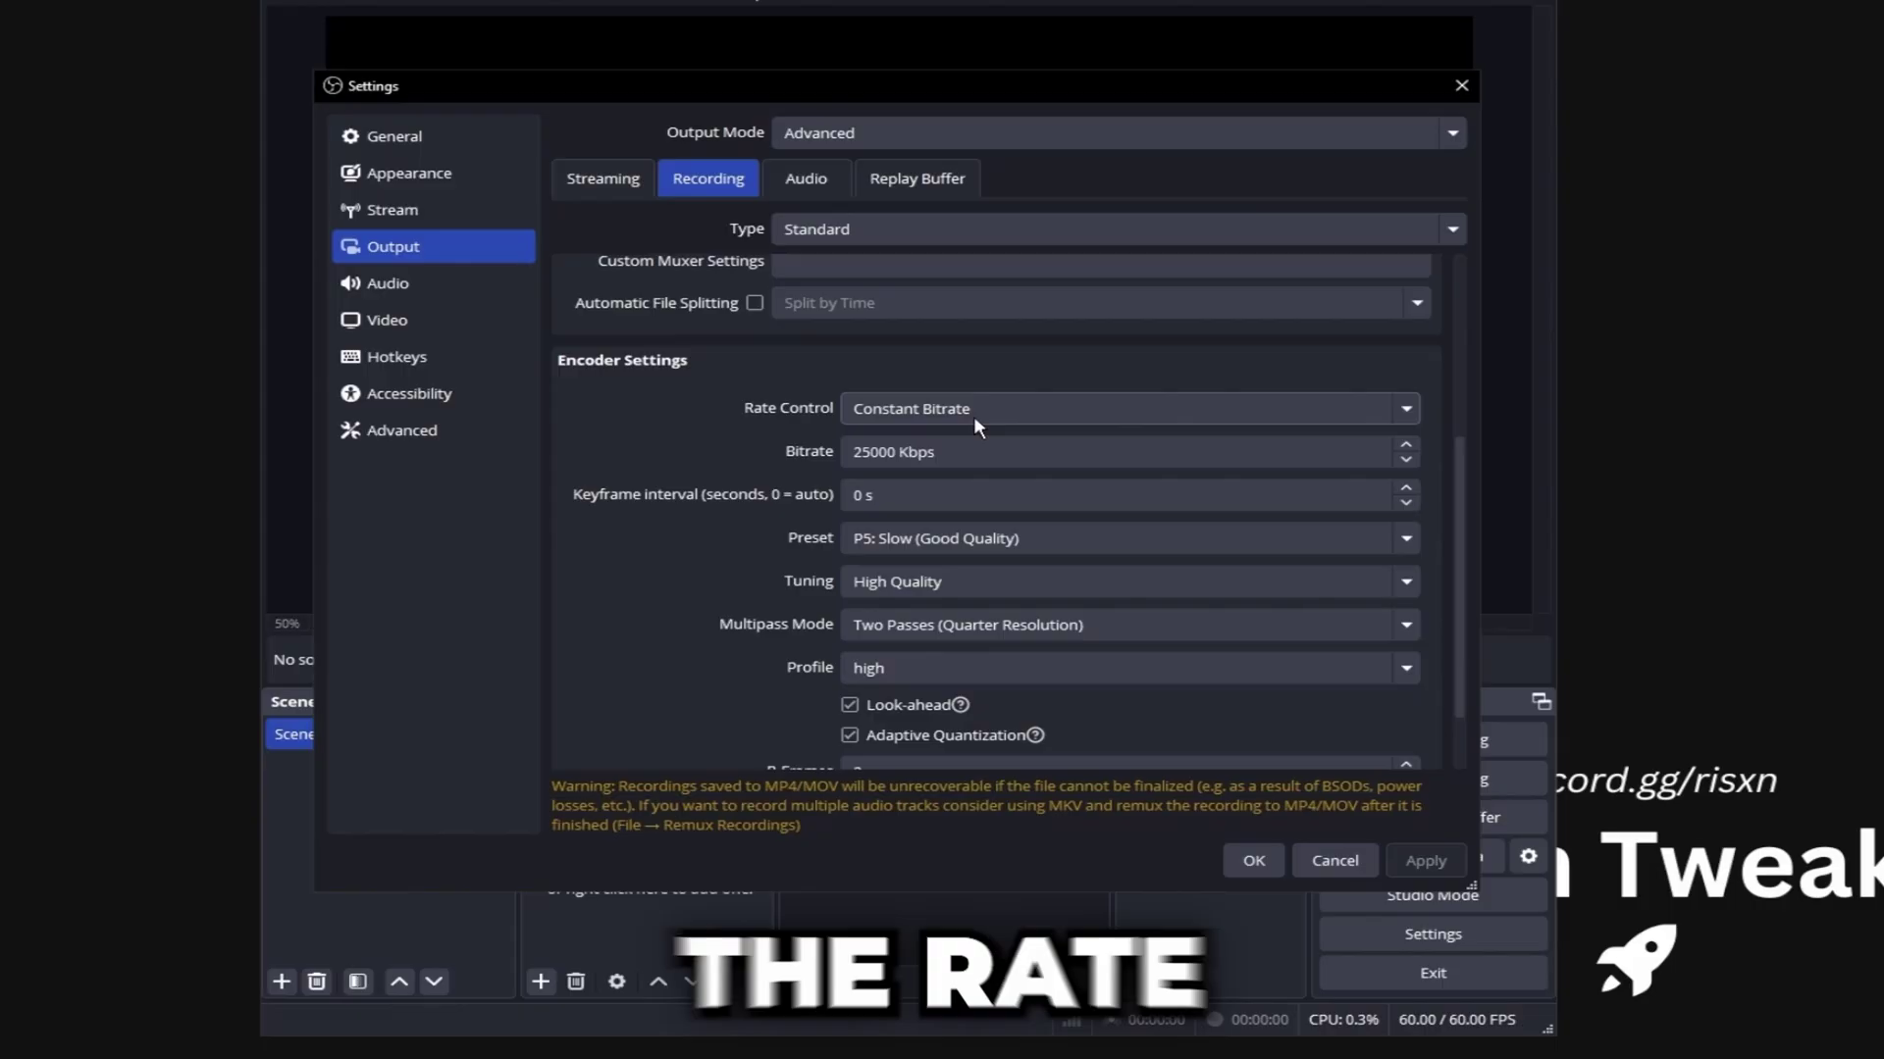
pyautogui.click(943, 417)
pyautogui.click(938, 440)
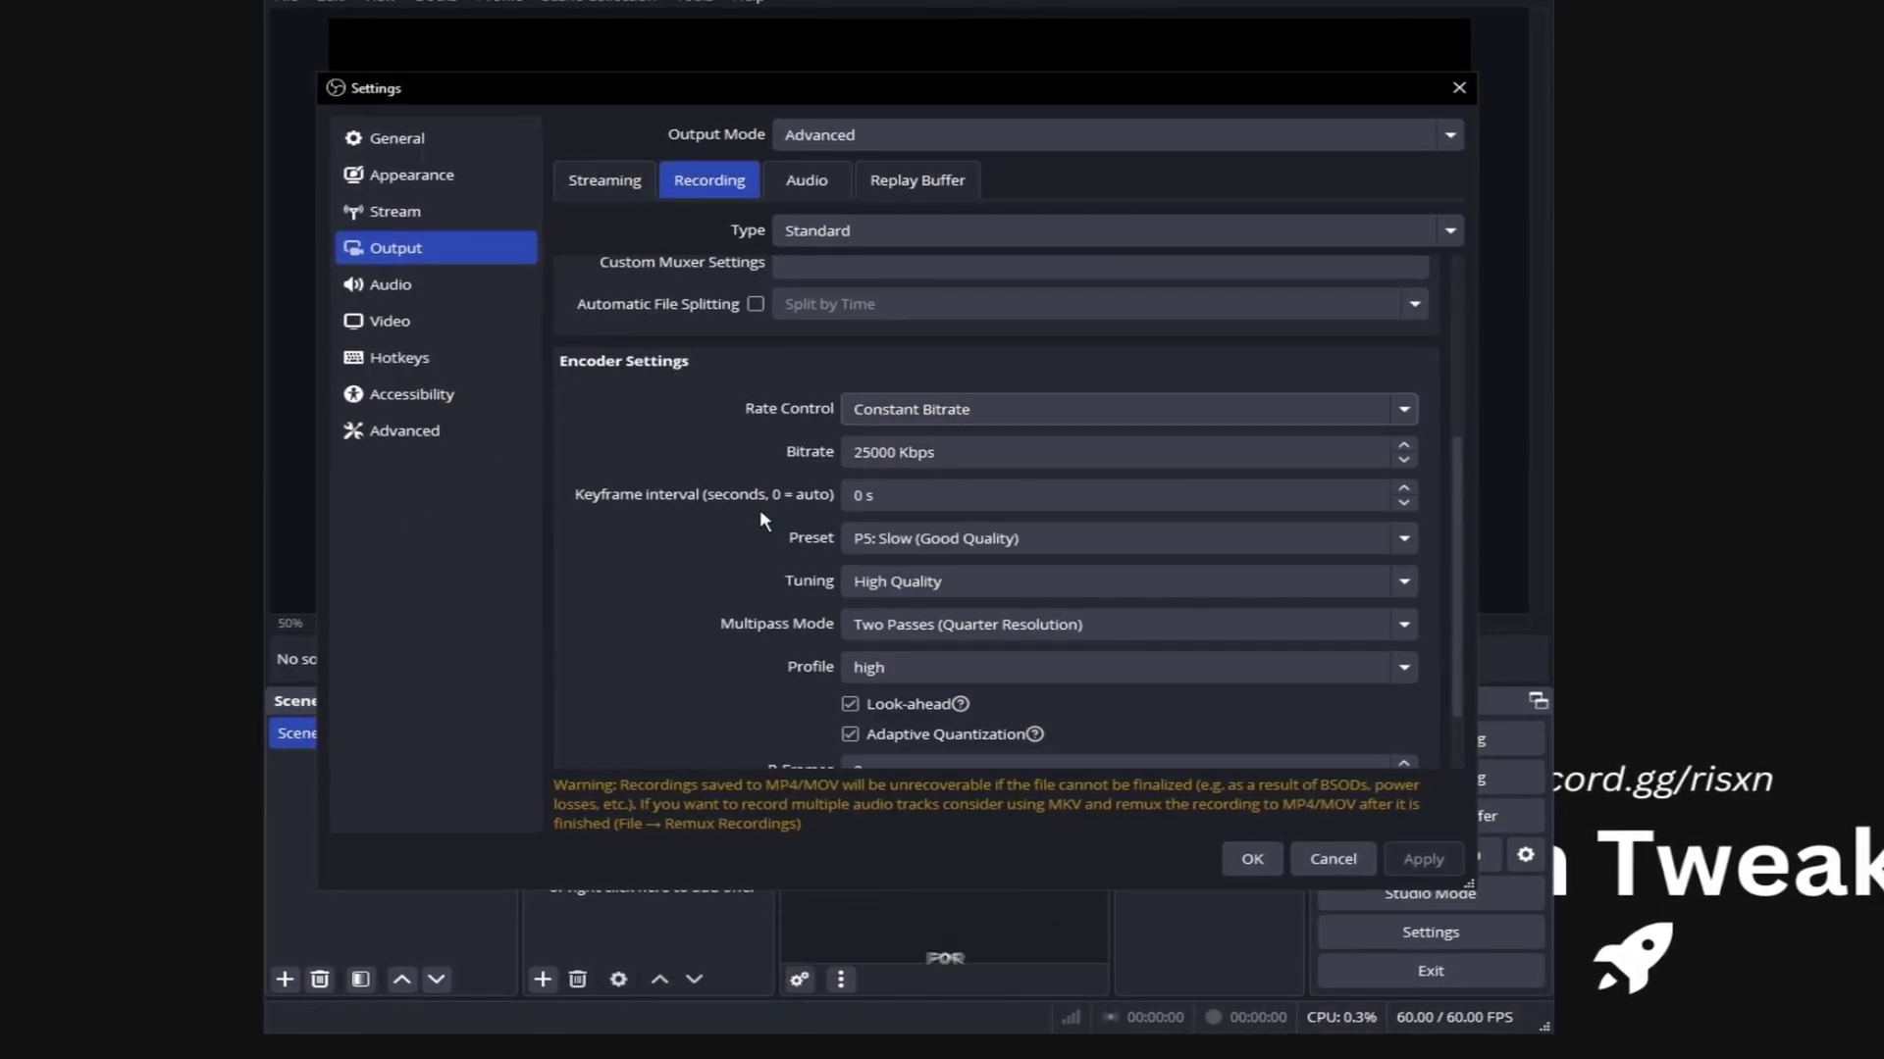
pyautogui.click(857, 453)
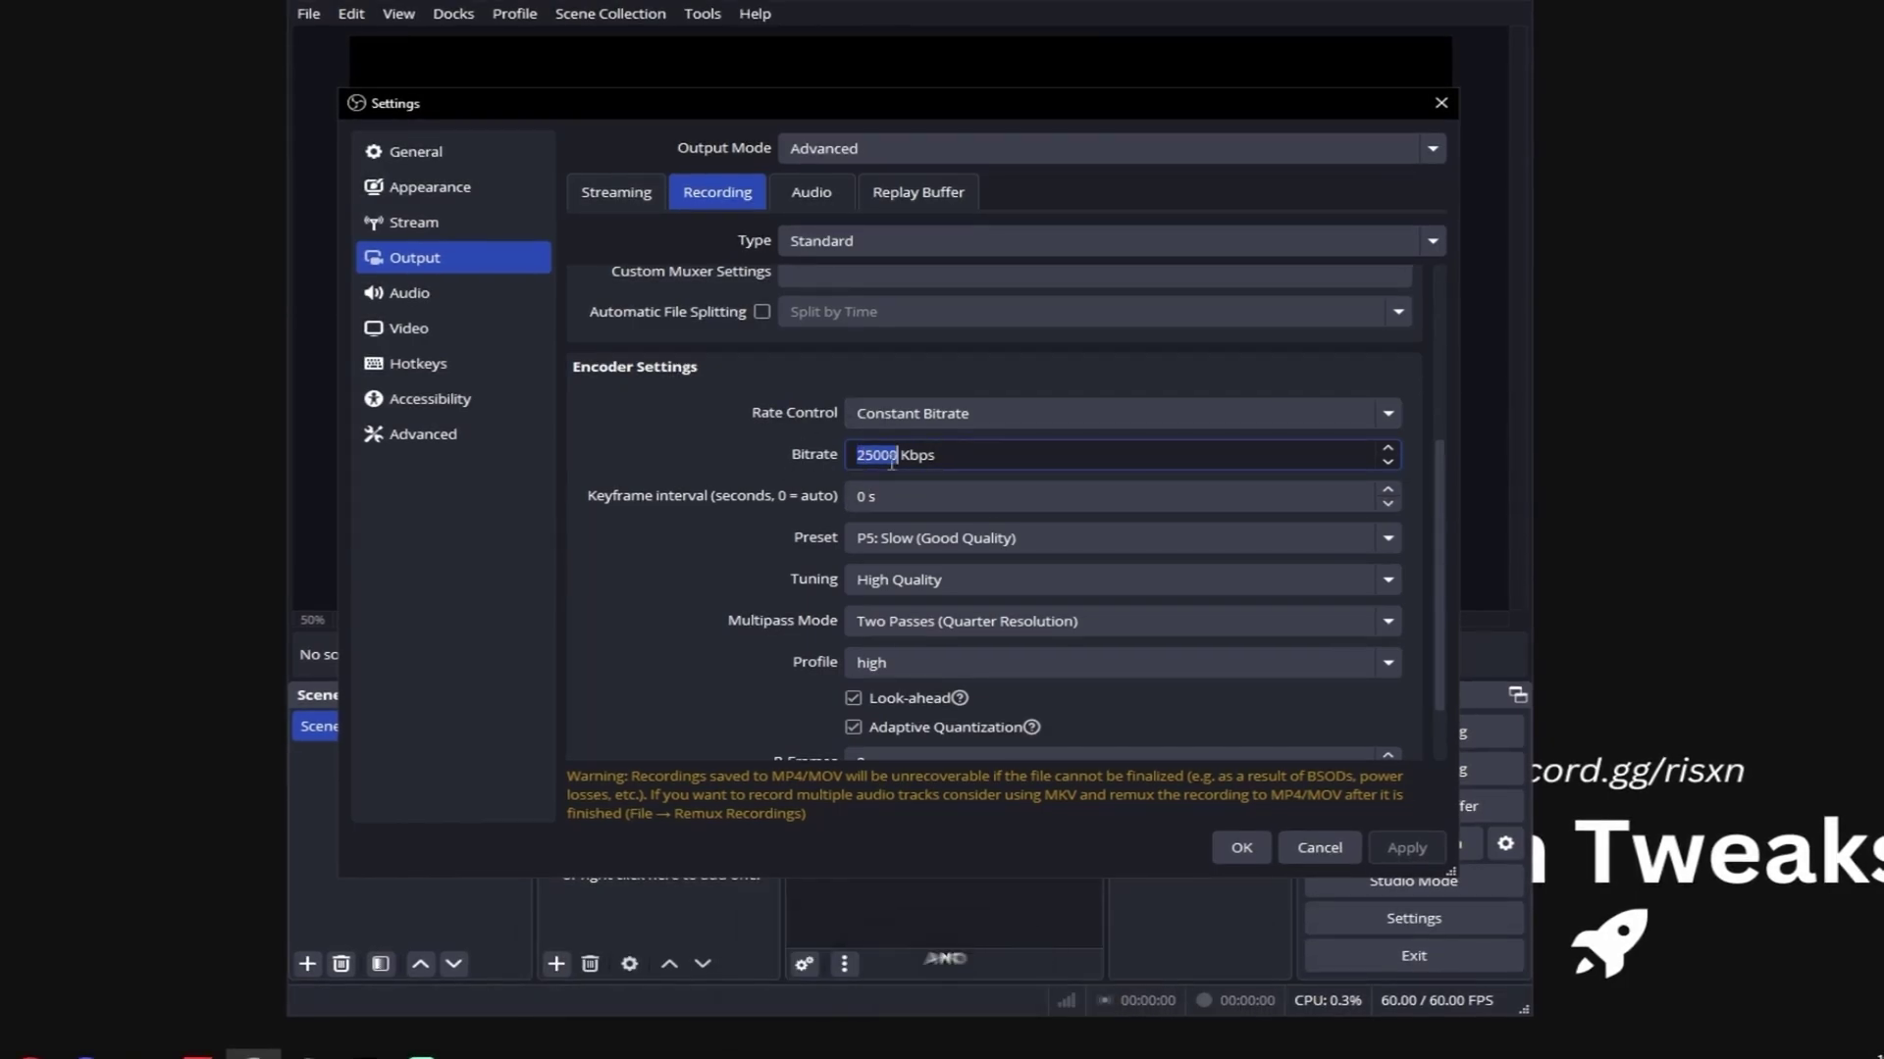
pyautogui.scroll(-2, 1432, 546)
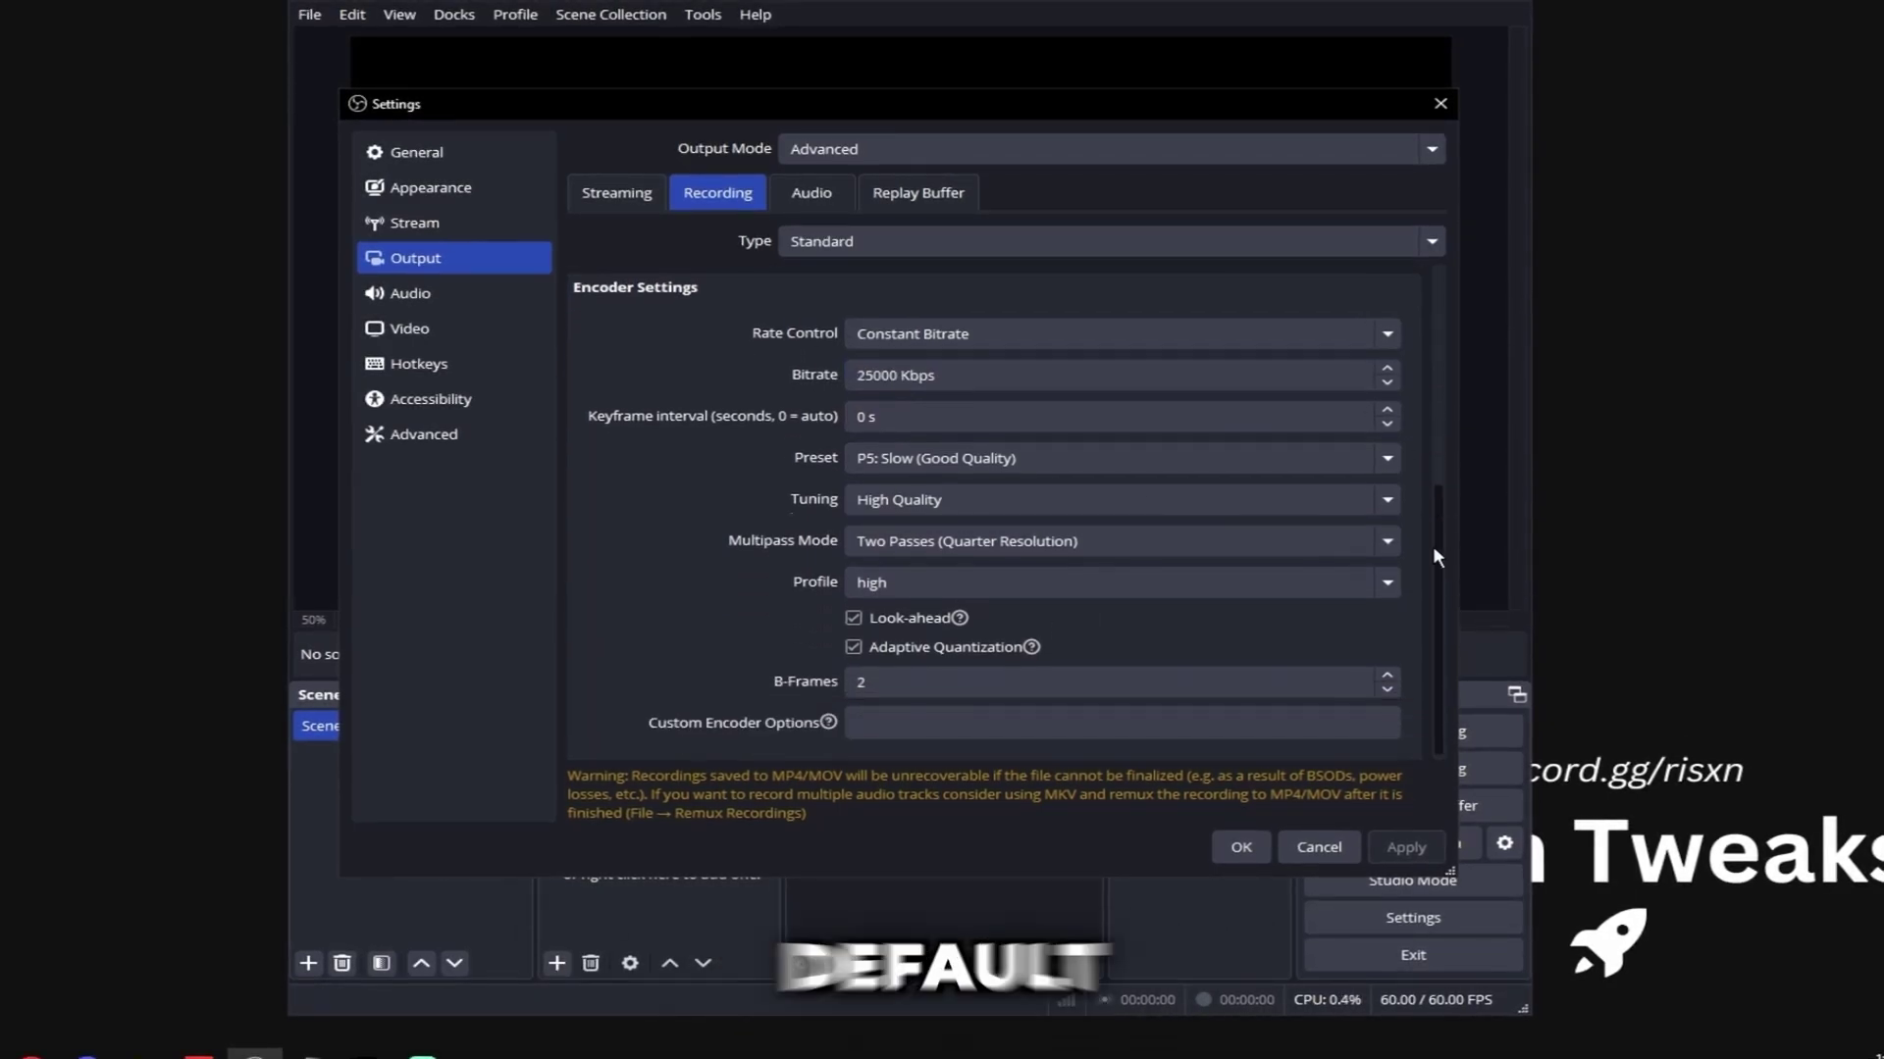
# Step: Keep the replay buffer enabled with a 30-second maximum replay time
pyautogui.click(926, 202)
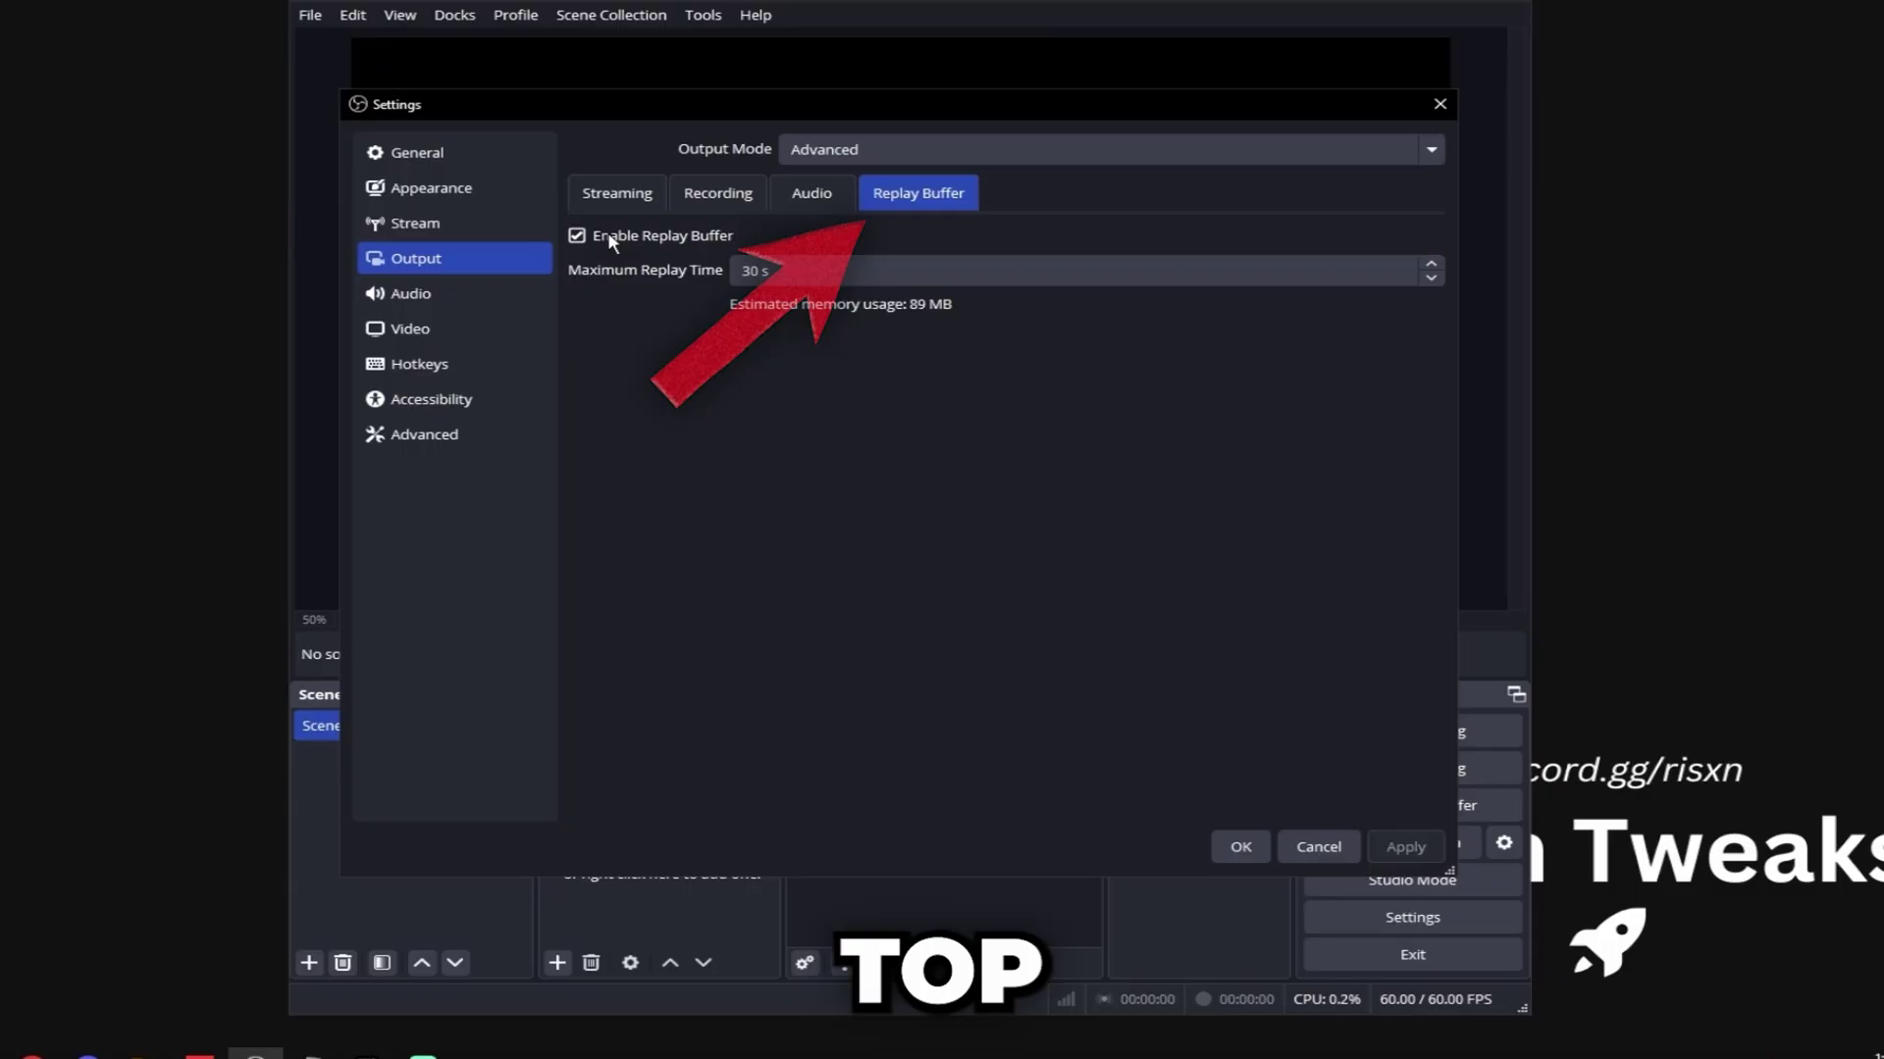
pyautogui.doubleClick(760, 270)
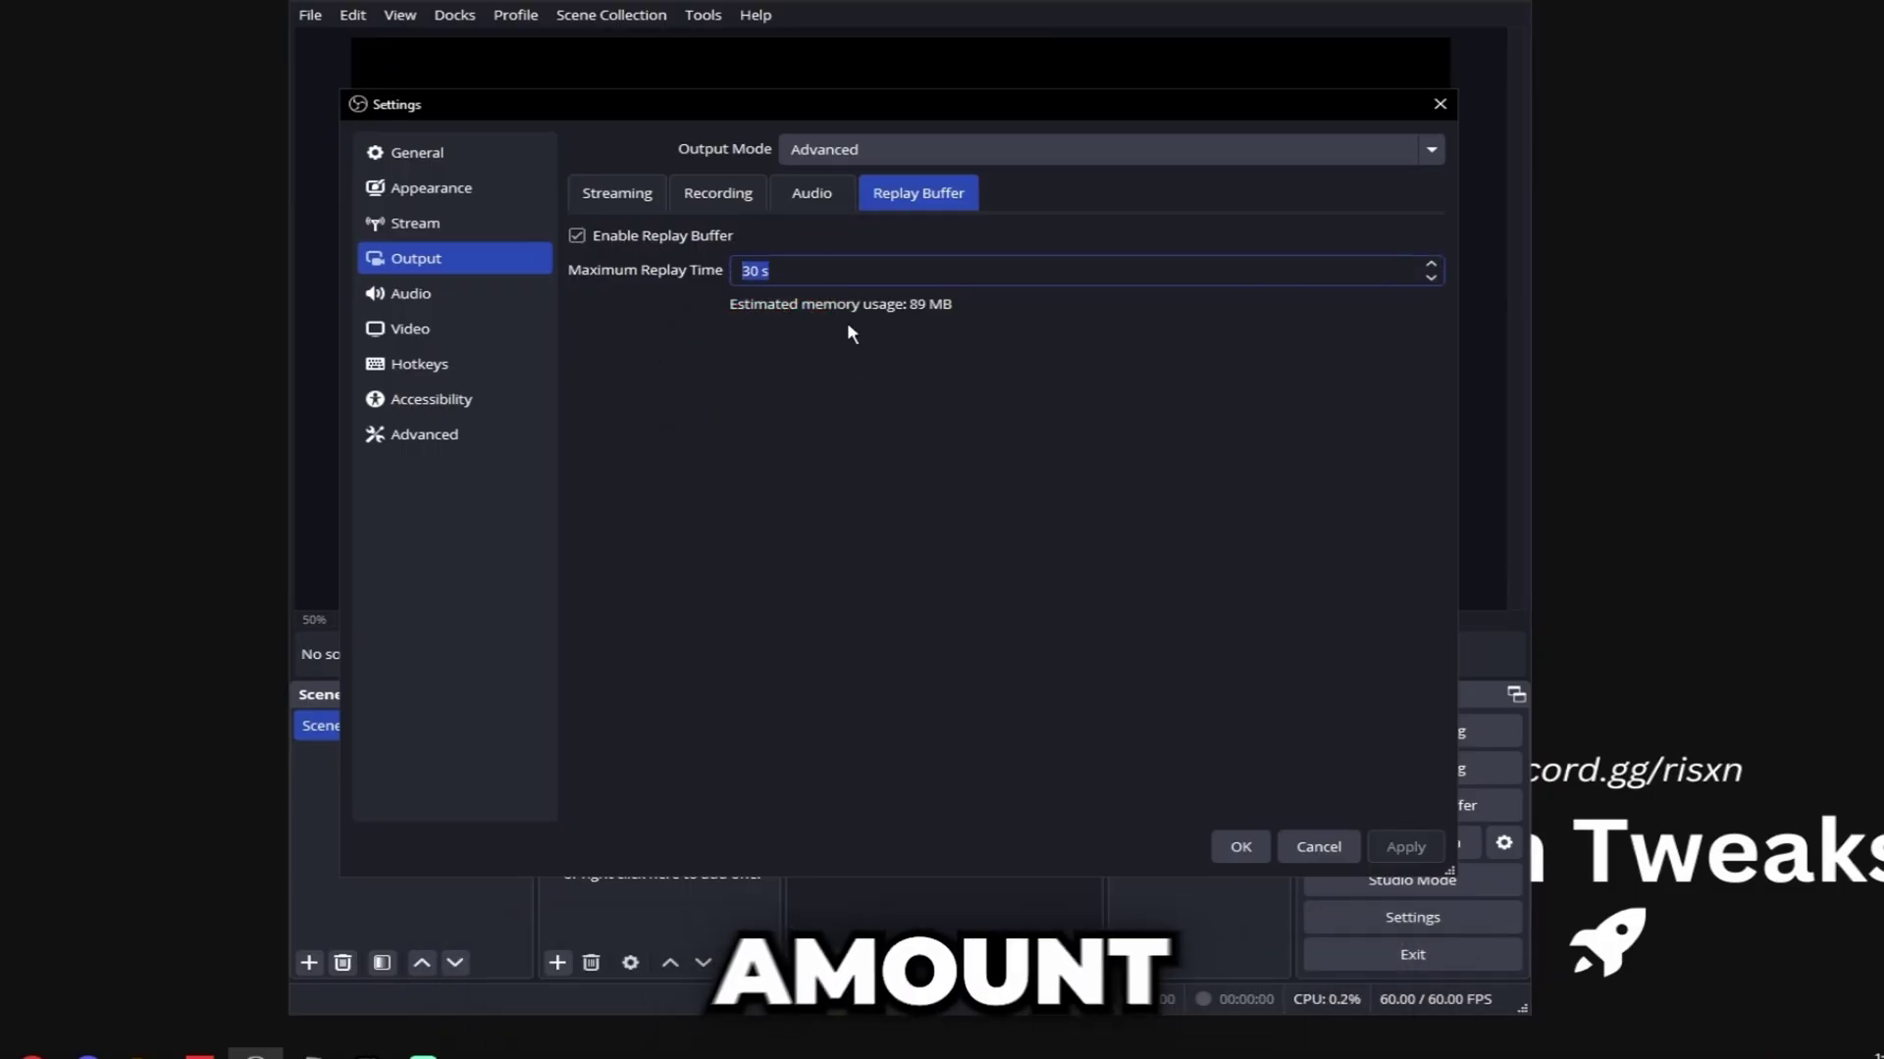
pyautogui.click(744, 272)
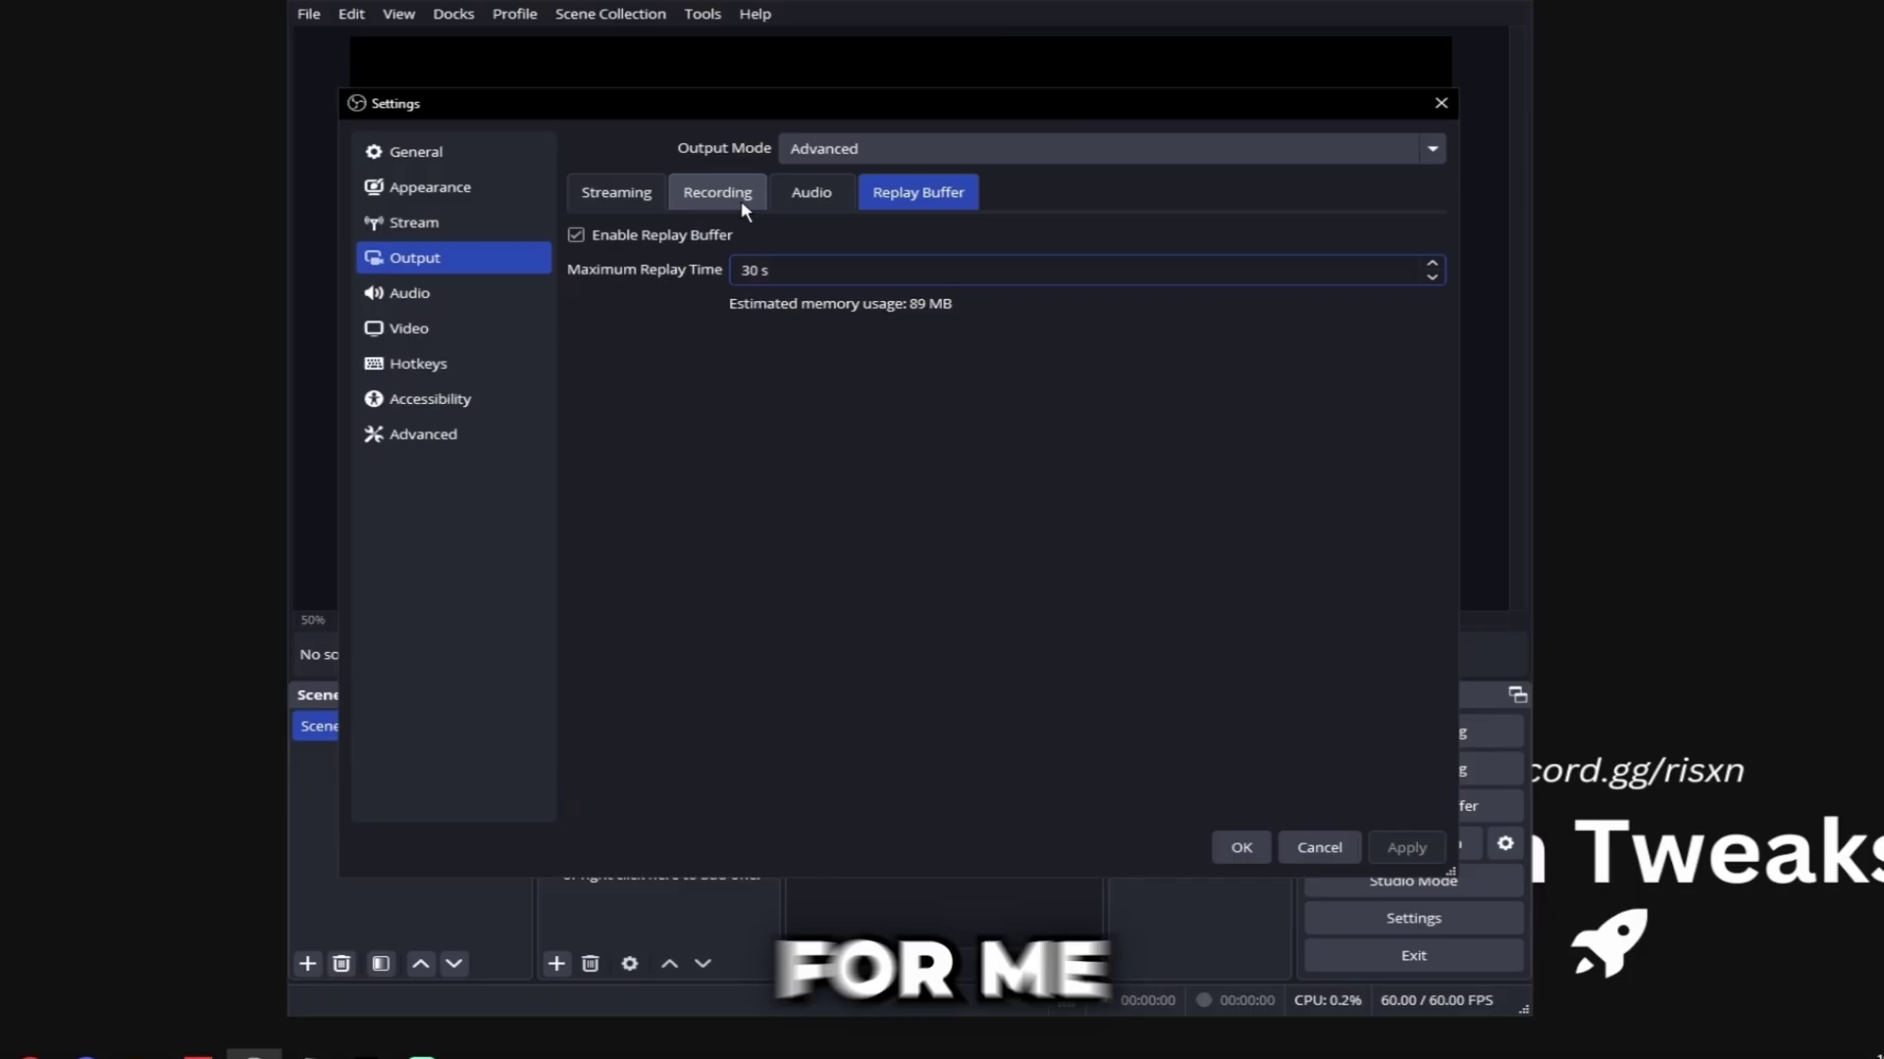
# Step: Confirm 1920x1080 base and output resolutions at 60 FPS in Video settings
pyautogui.click(426, 327)
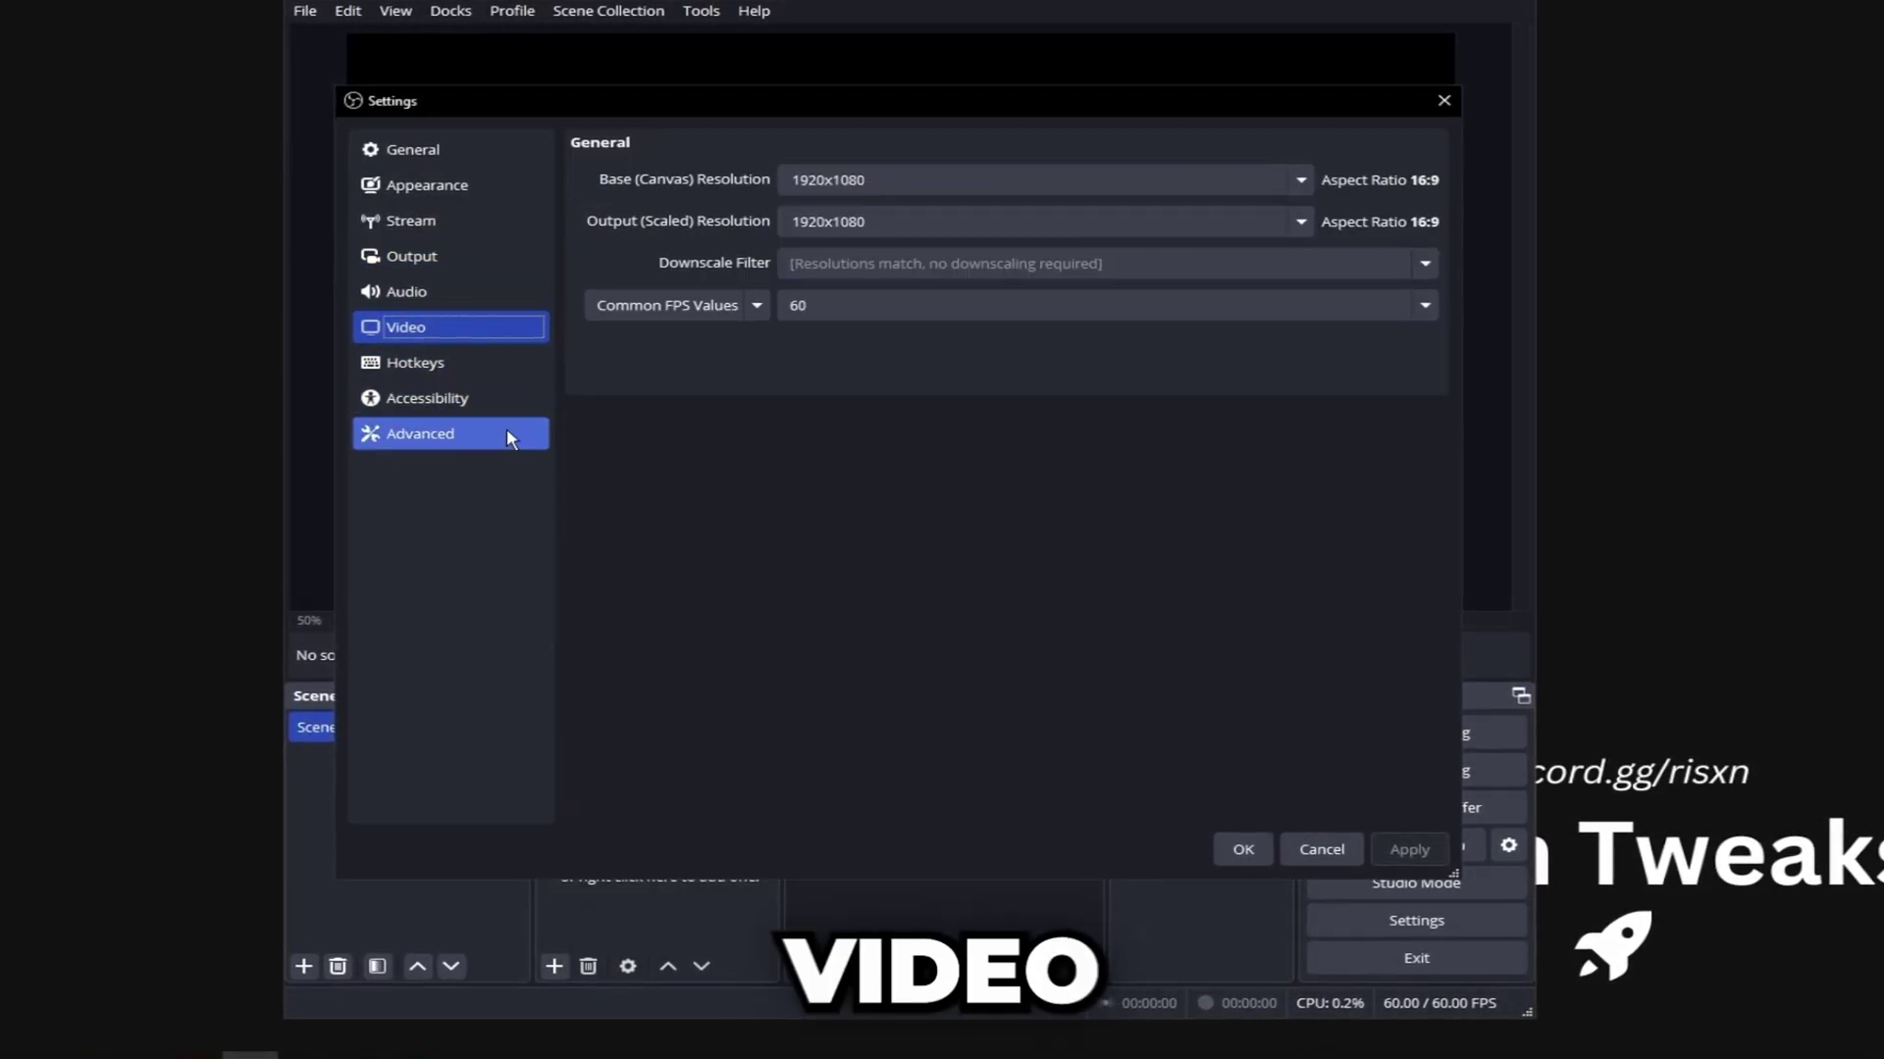
pyautogui.click(868, 179)
pyautogui.click(941, 221)
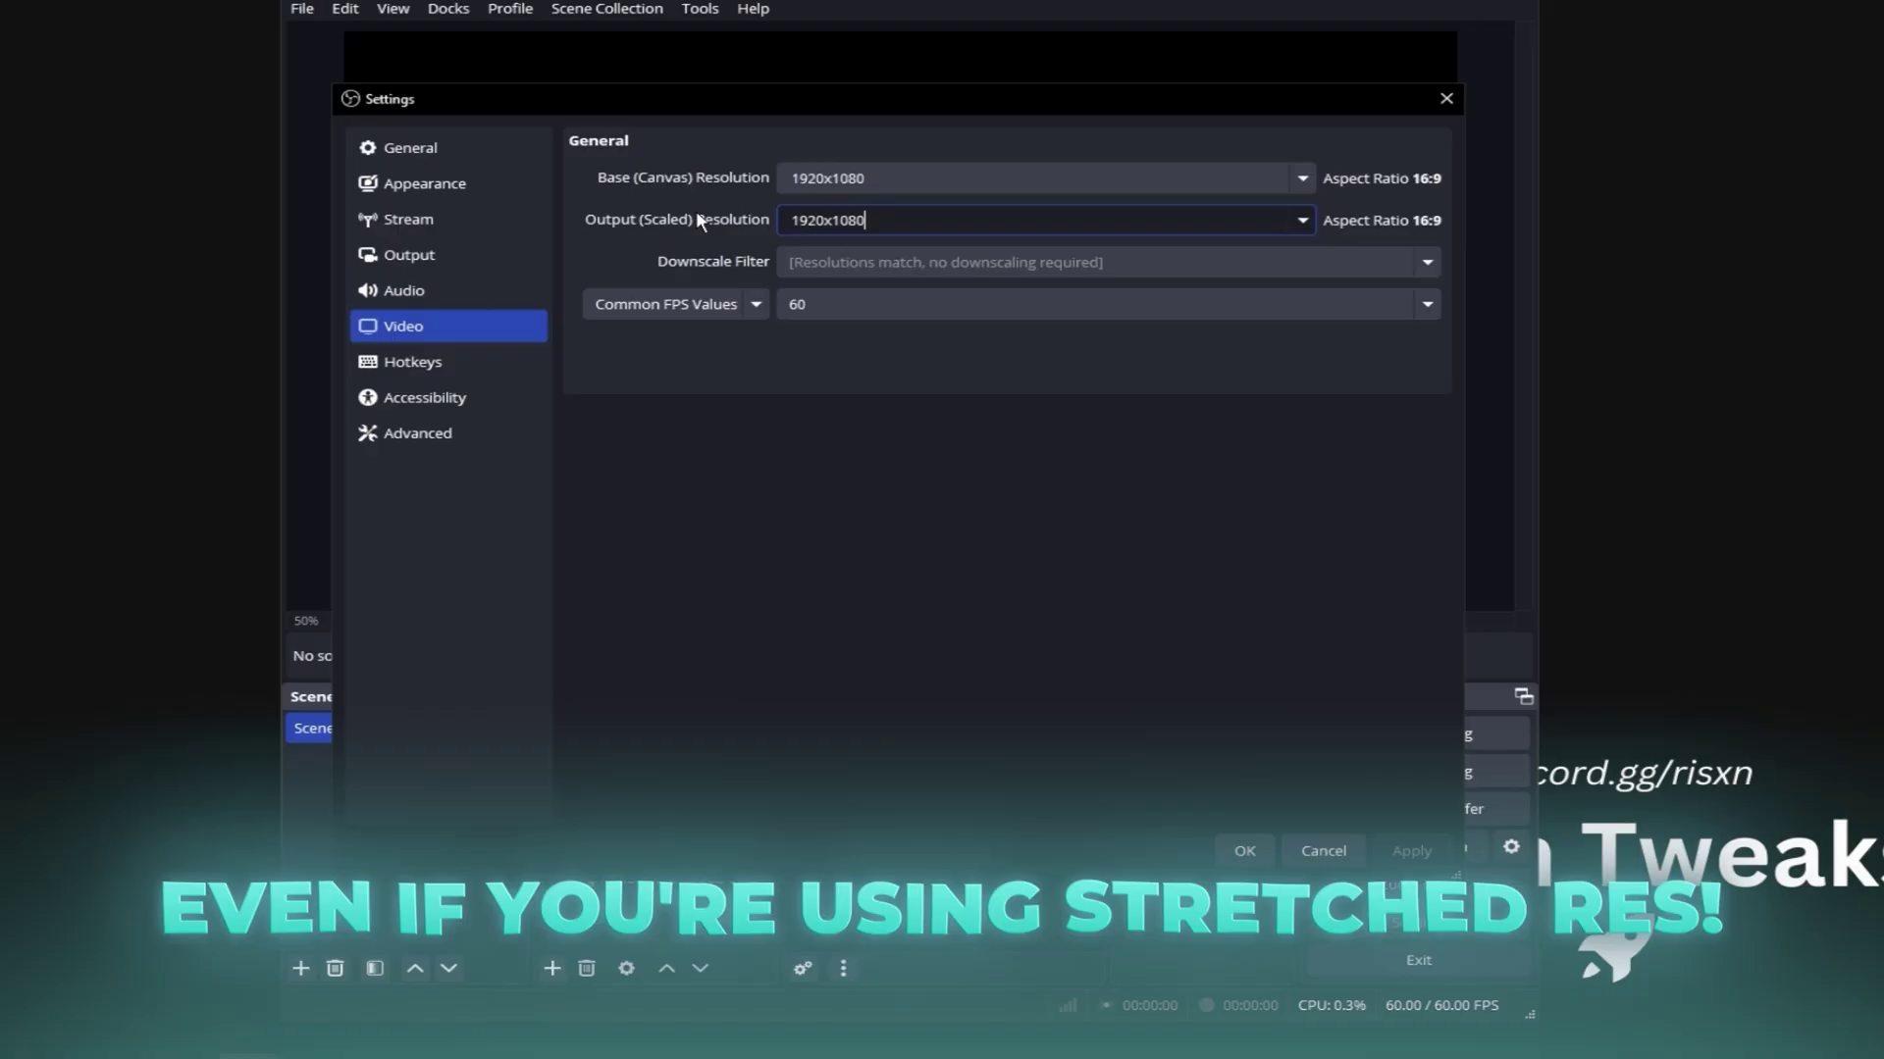
pyautogui.click(813, 303)
pyautogui.click(819, 519)
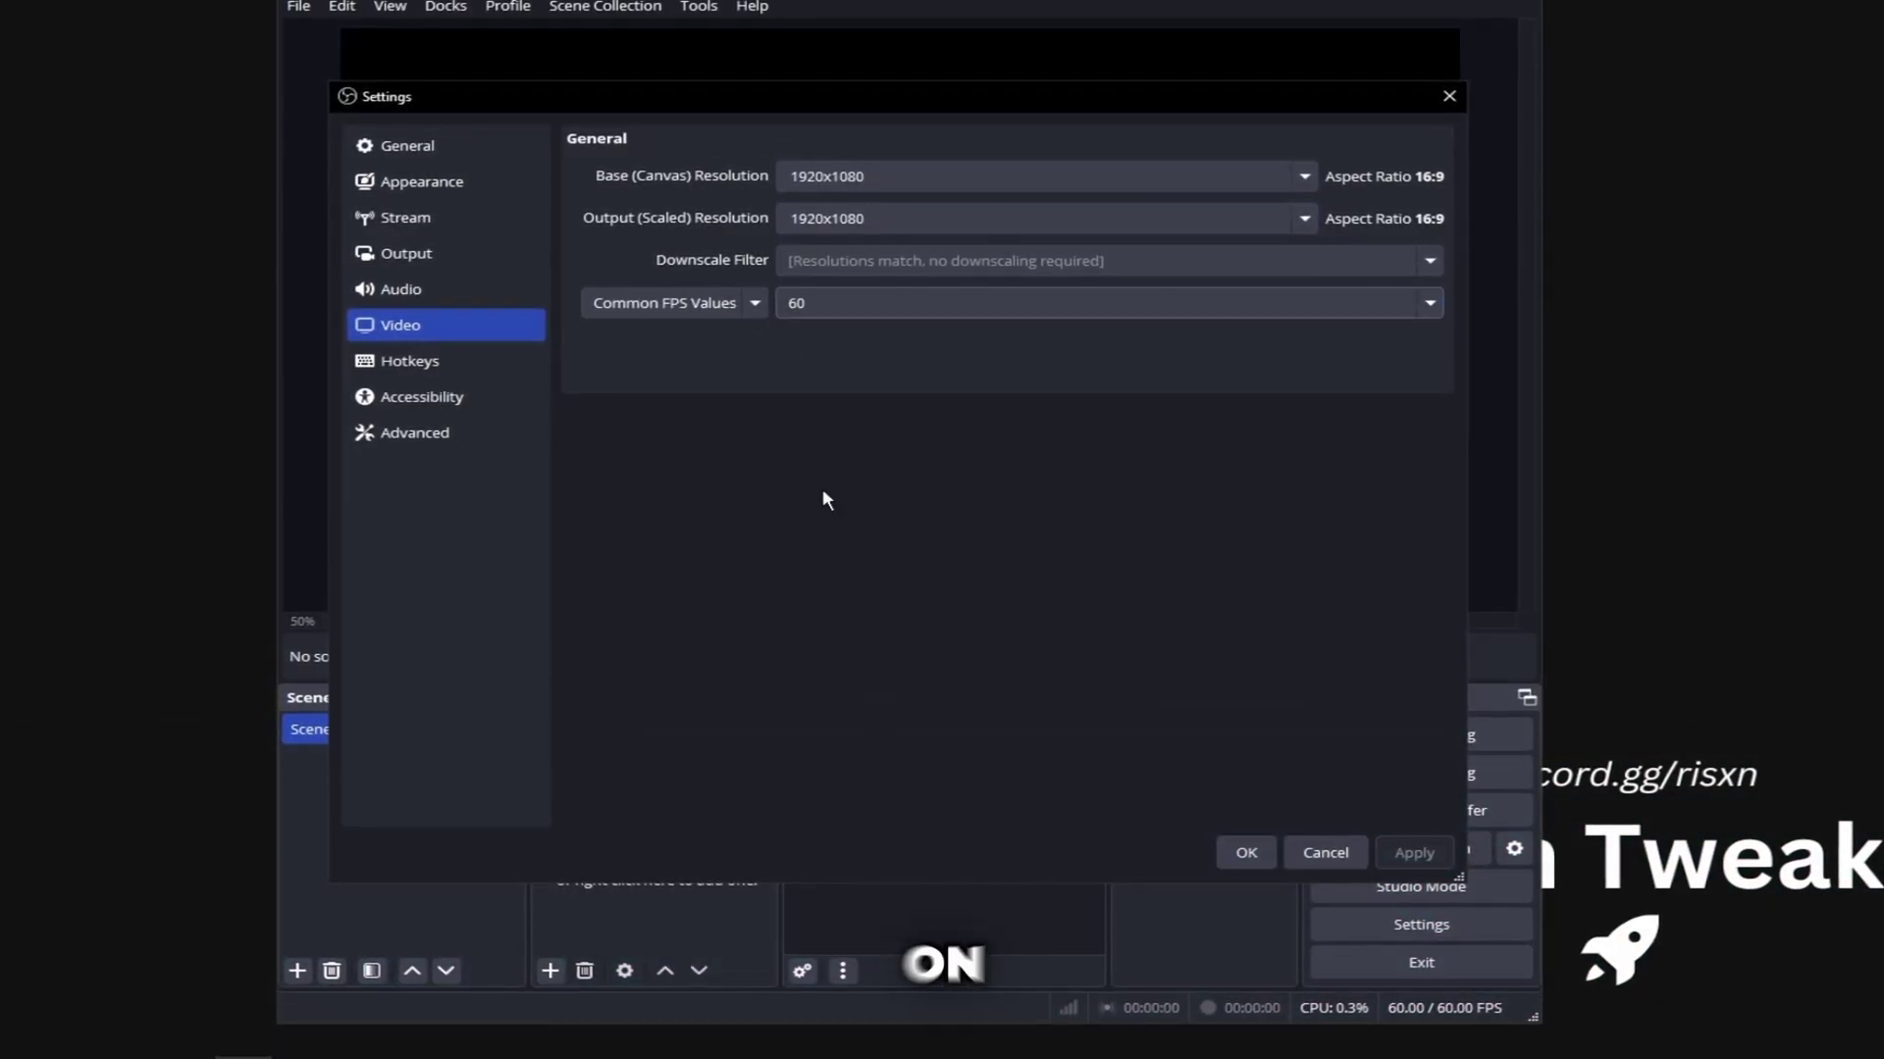
pyautogui.click(420, 431)
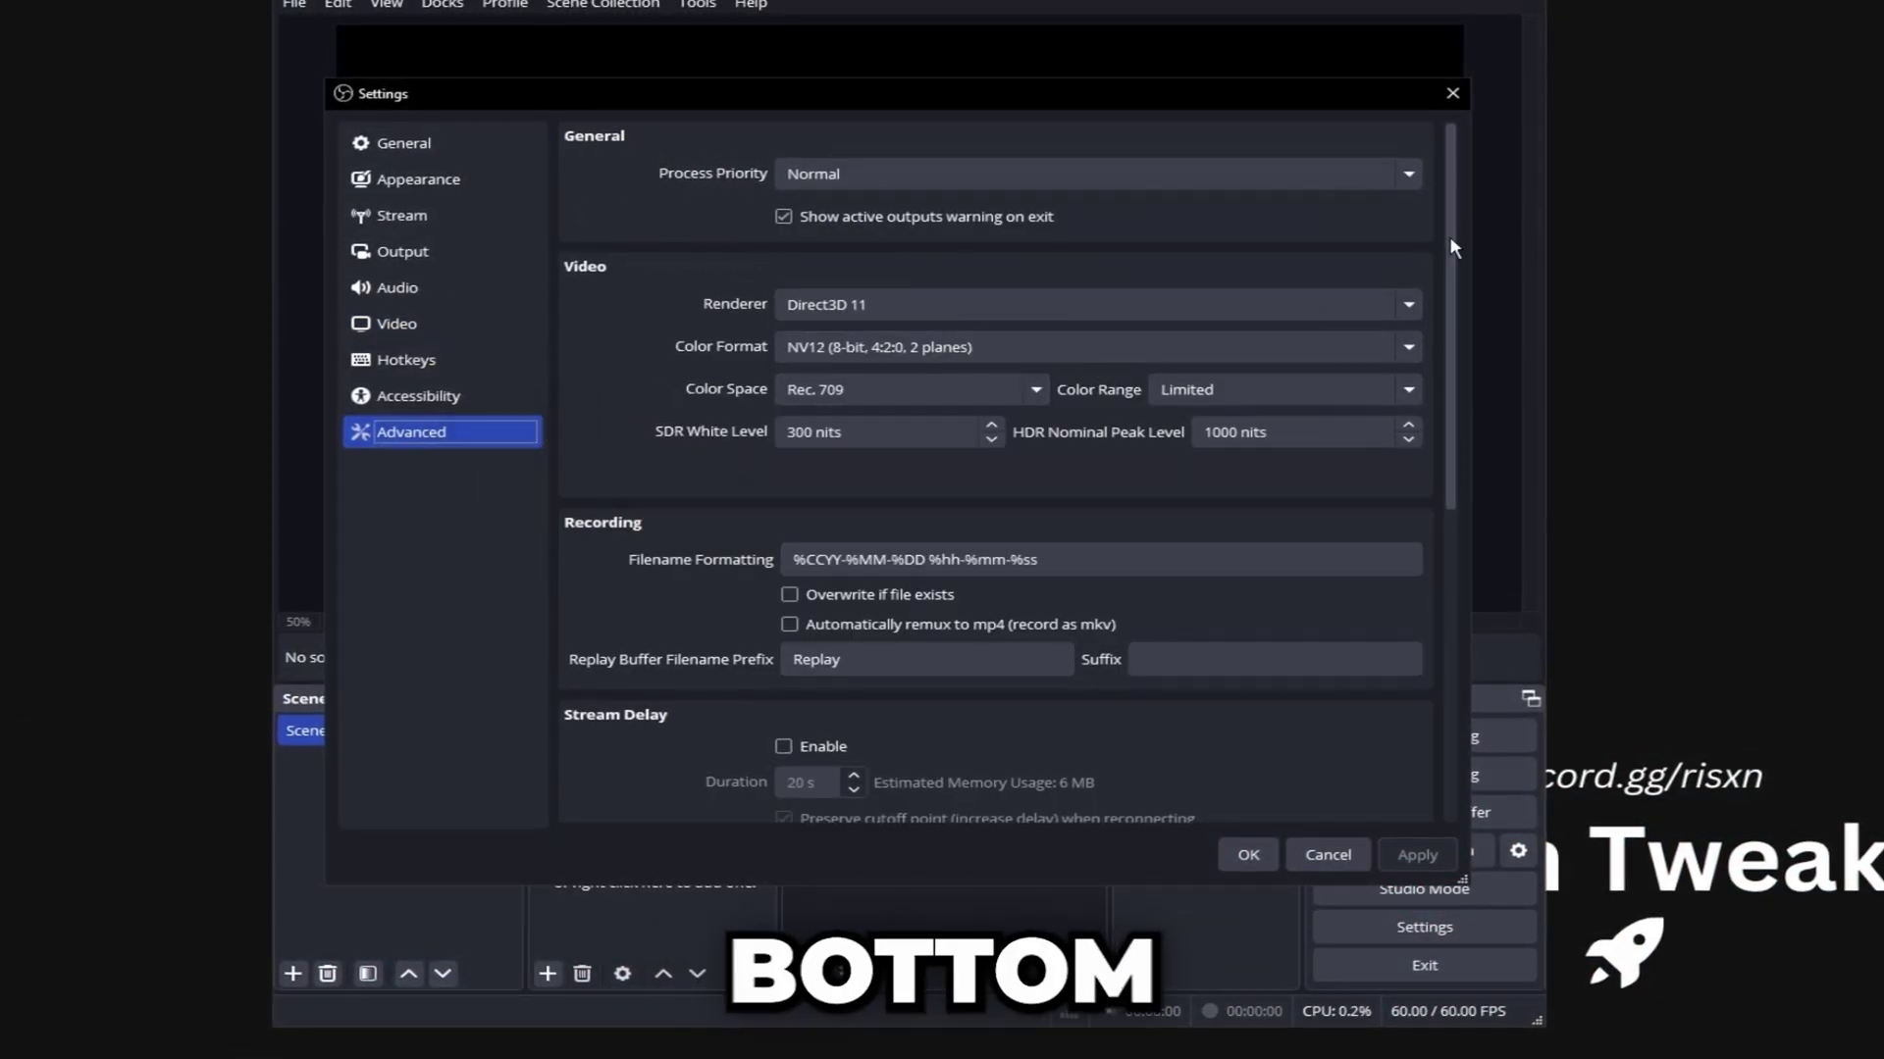
pyautogui.scroll(-5, 1435, 514)
pyautogui.scroll(-2, 1435, 515)
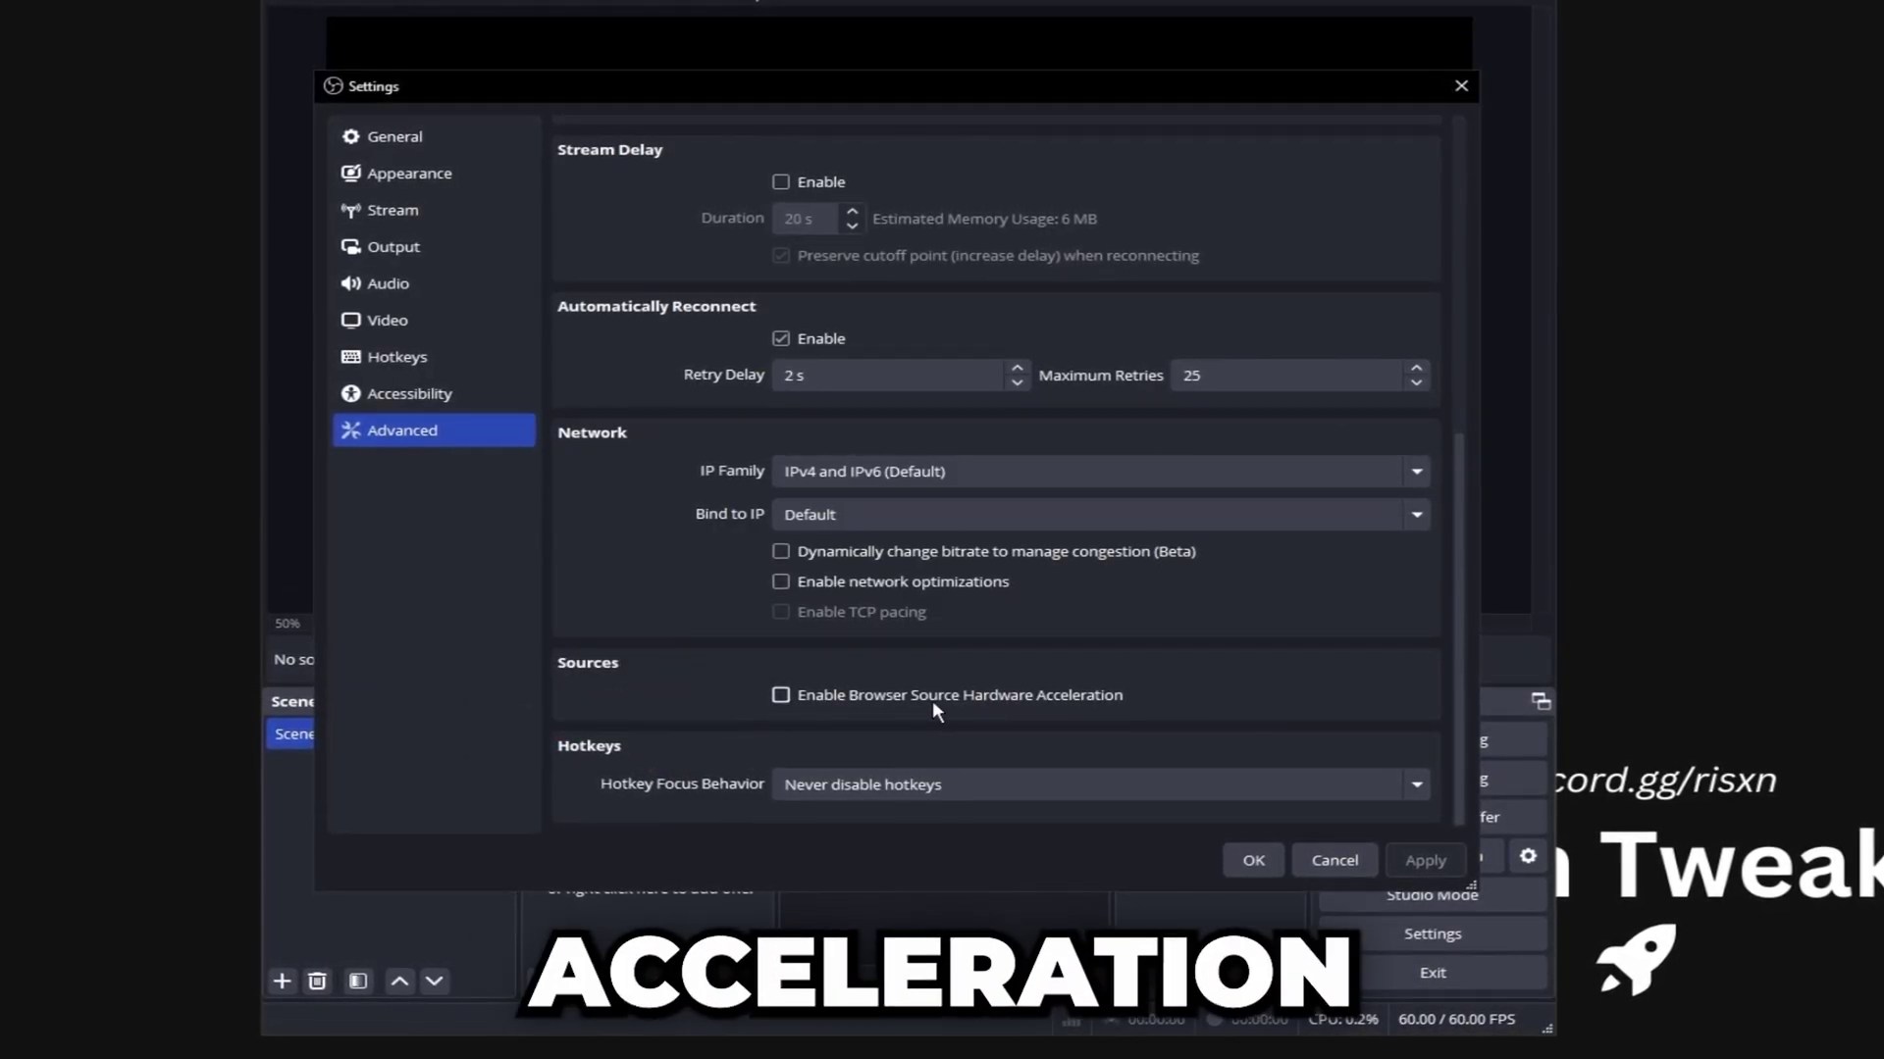
# Step: Bind Save Replay to End, close Settings with OK, and launch Fortnite
pyautogui.click(380, 369)
pyautogui.scroll(-5, 796, 500)
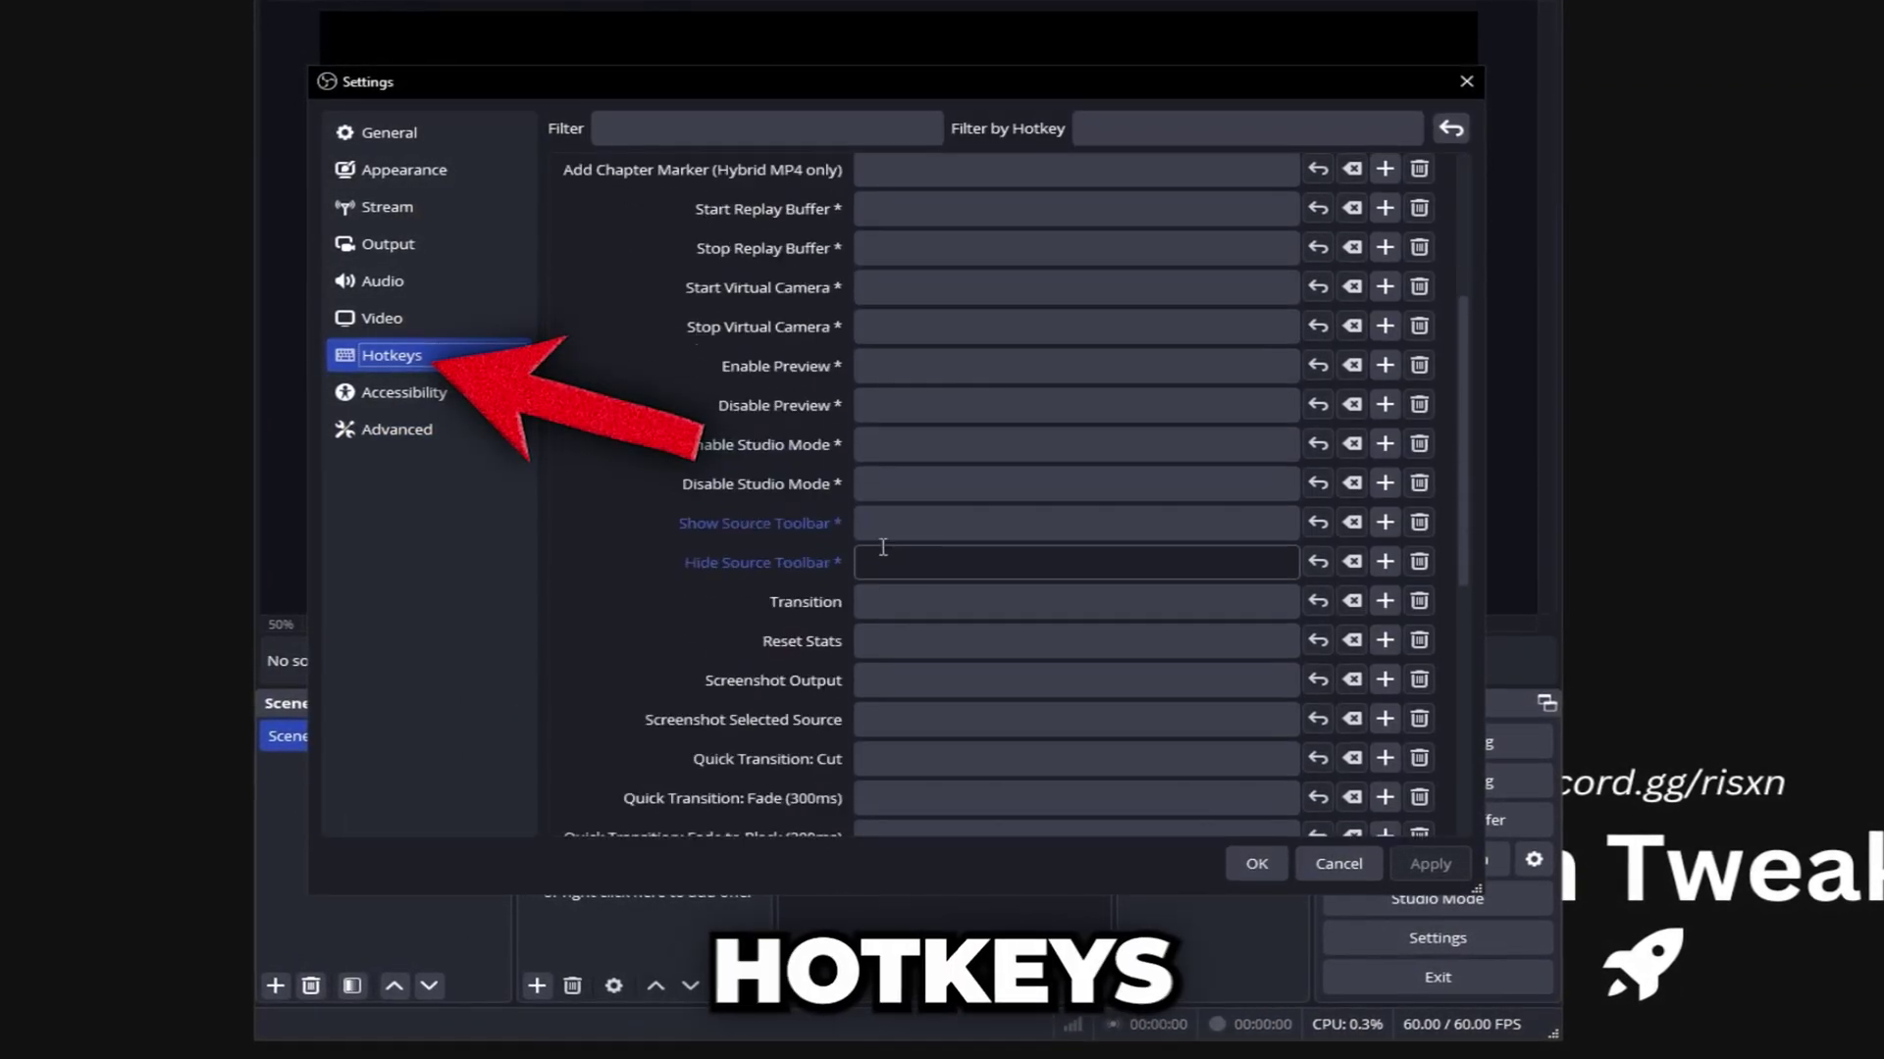
pyautogui.scroll(-5, 856, 561)
pyautogui.scroll(-2, 778, 550)
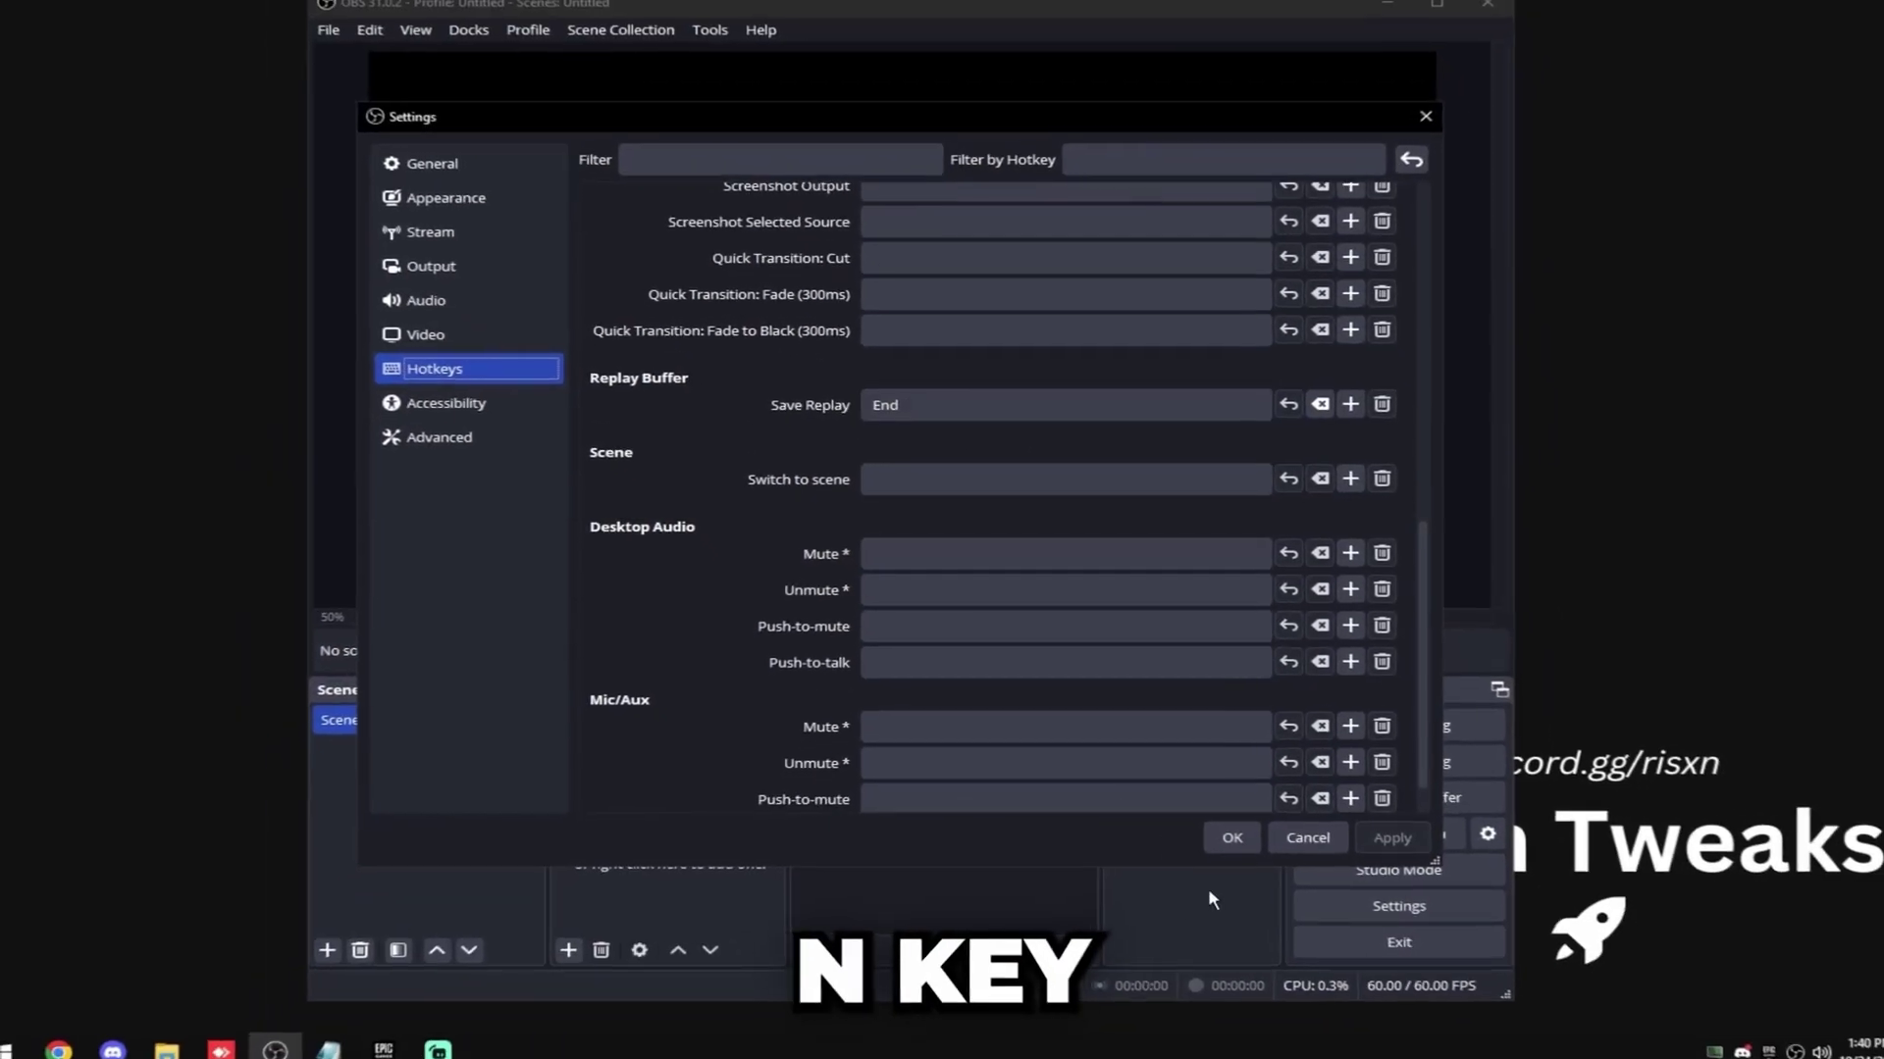
pyautogui.click(1235, 833)
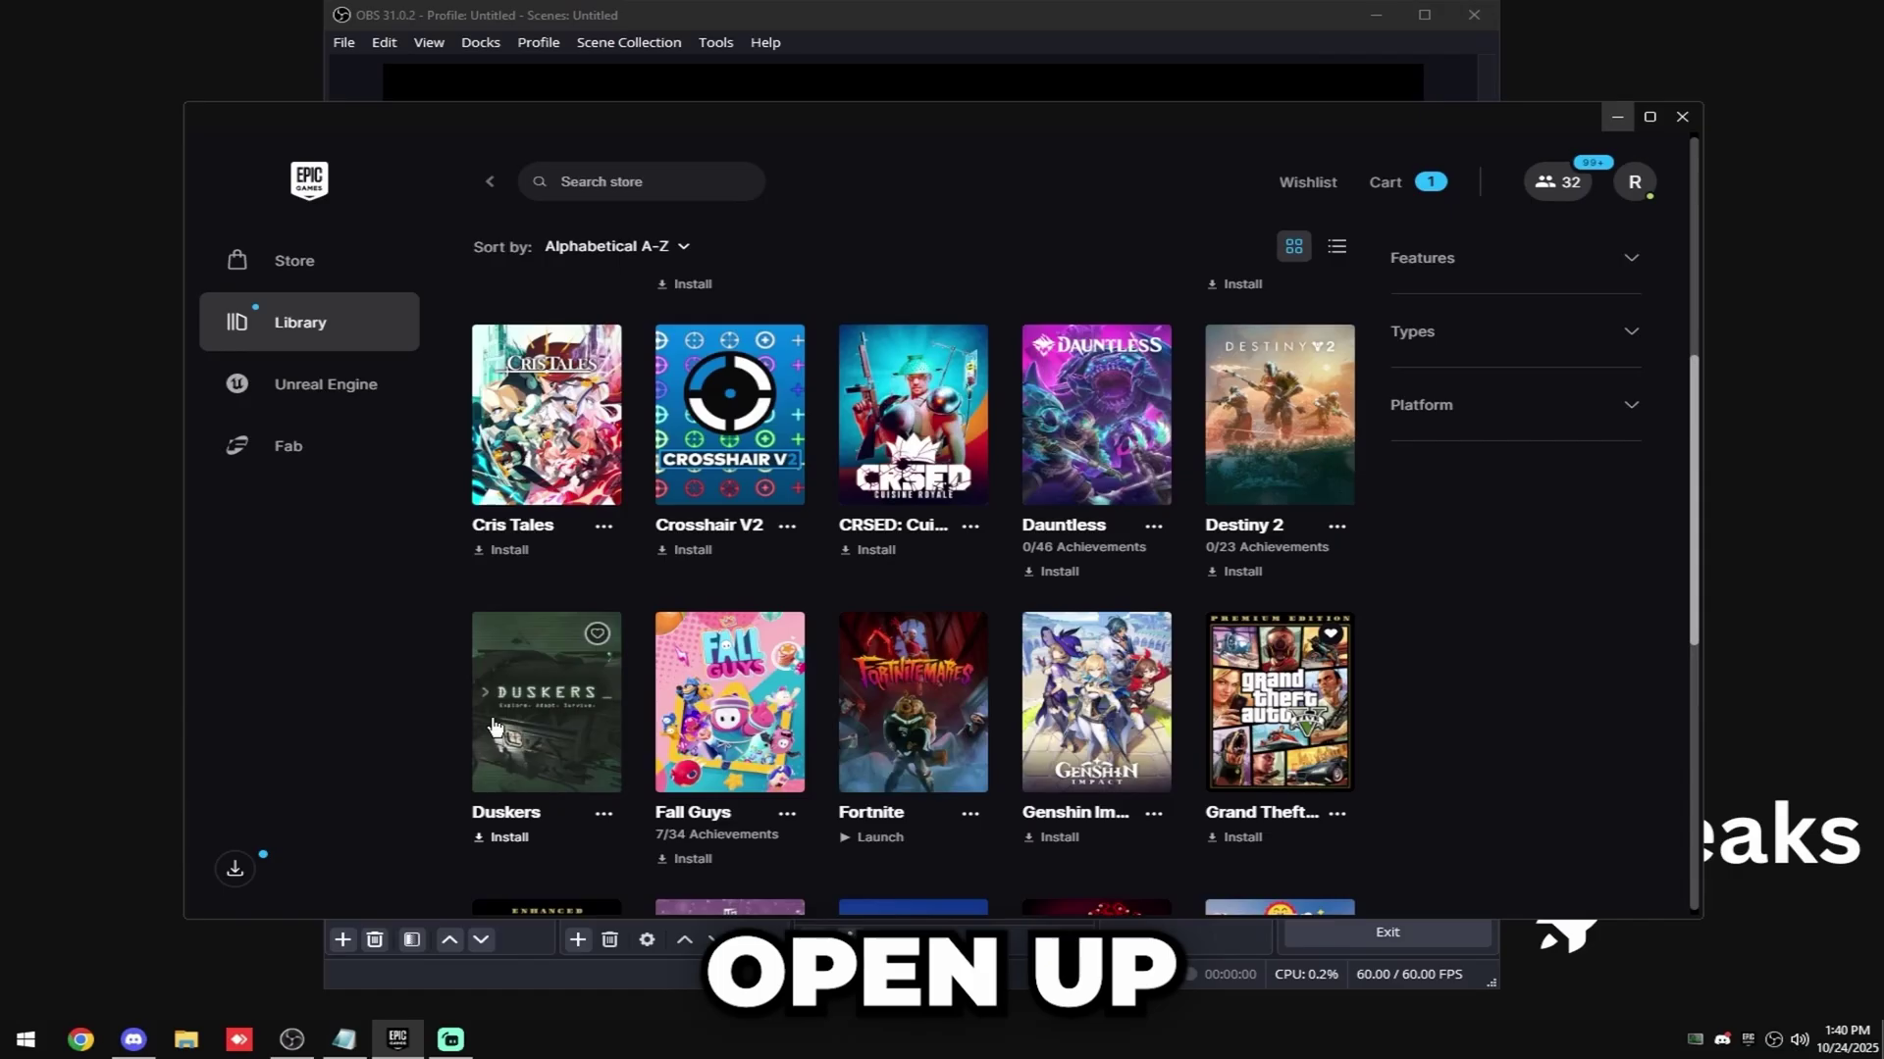
pyautogui.click(941, 736)
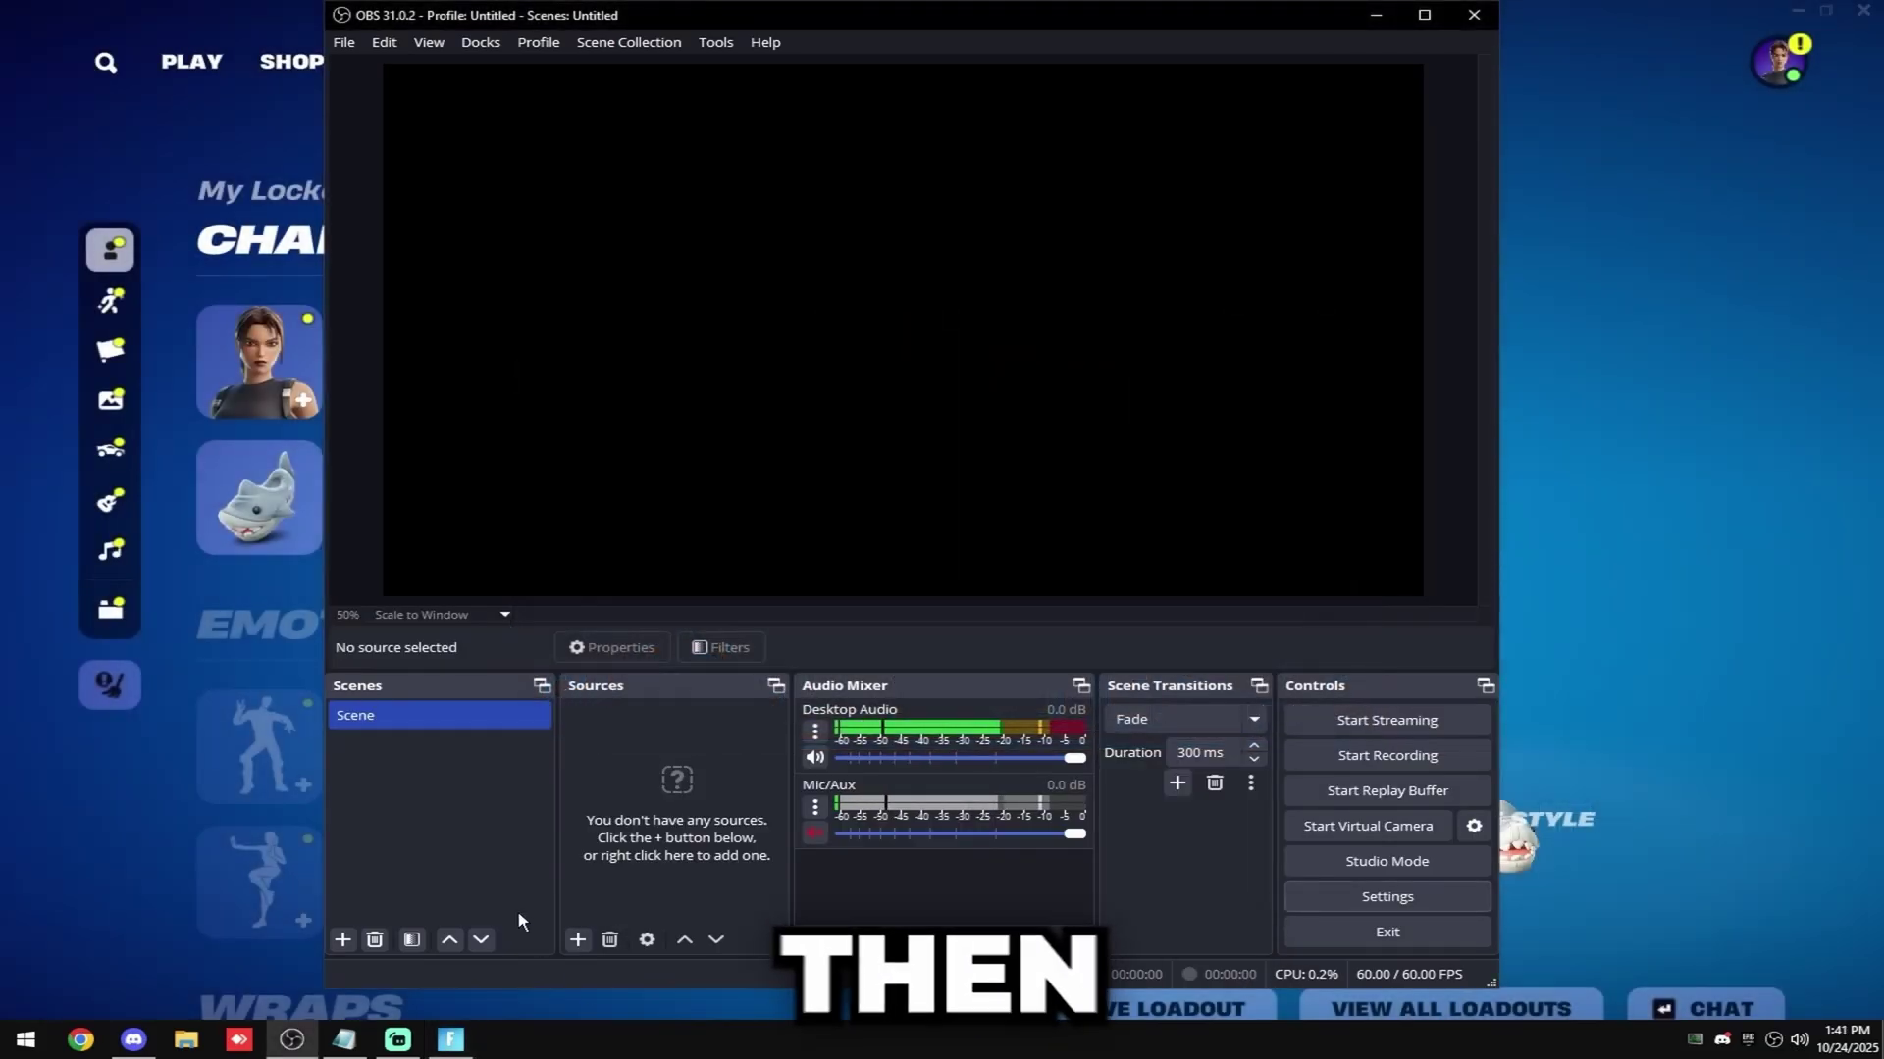
# Step: Add a new Game Capture source to the scene
pyautogui.moveTo(711, 9); pyautogui.dragTo(814, 6)
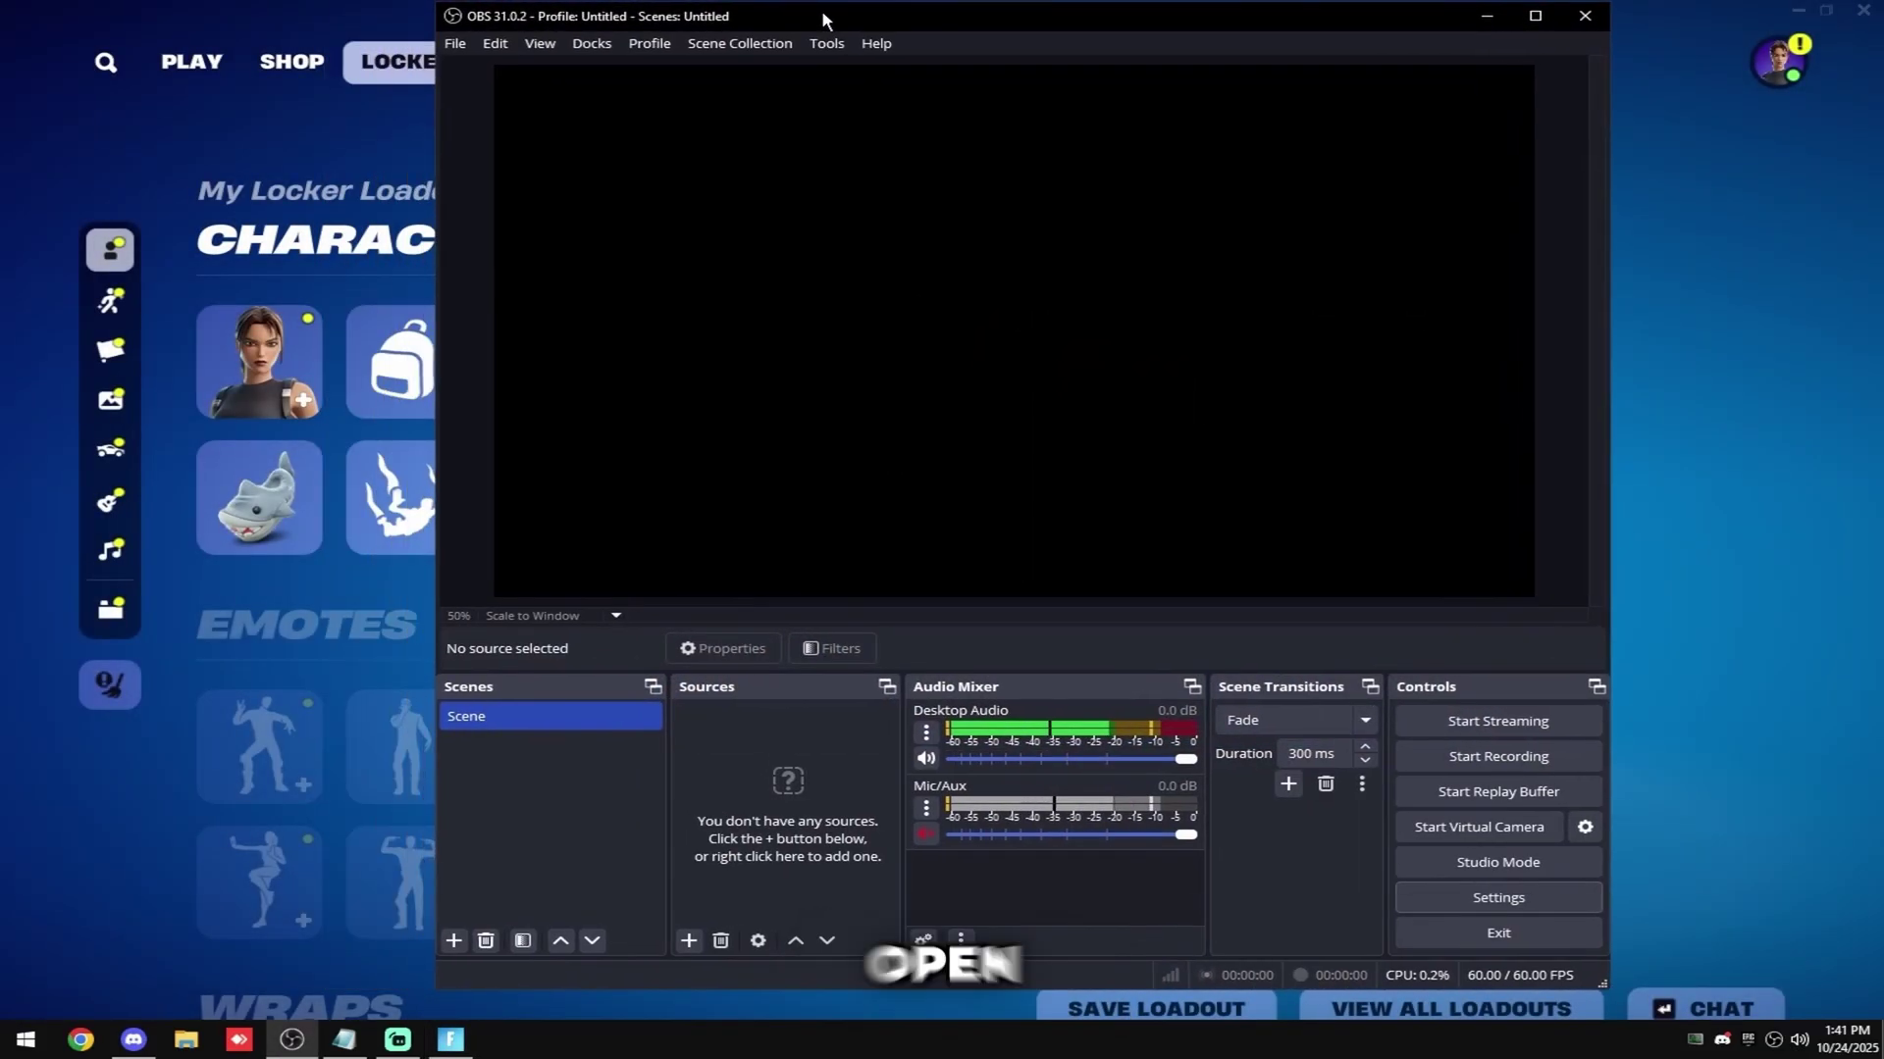
pyautogui.click(684, 950)
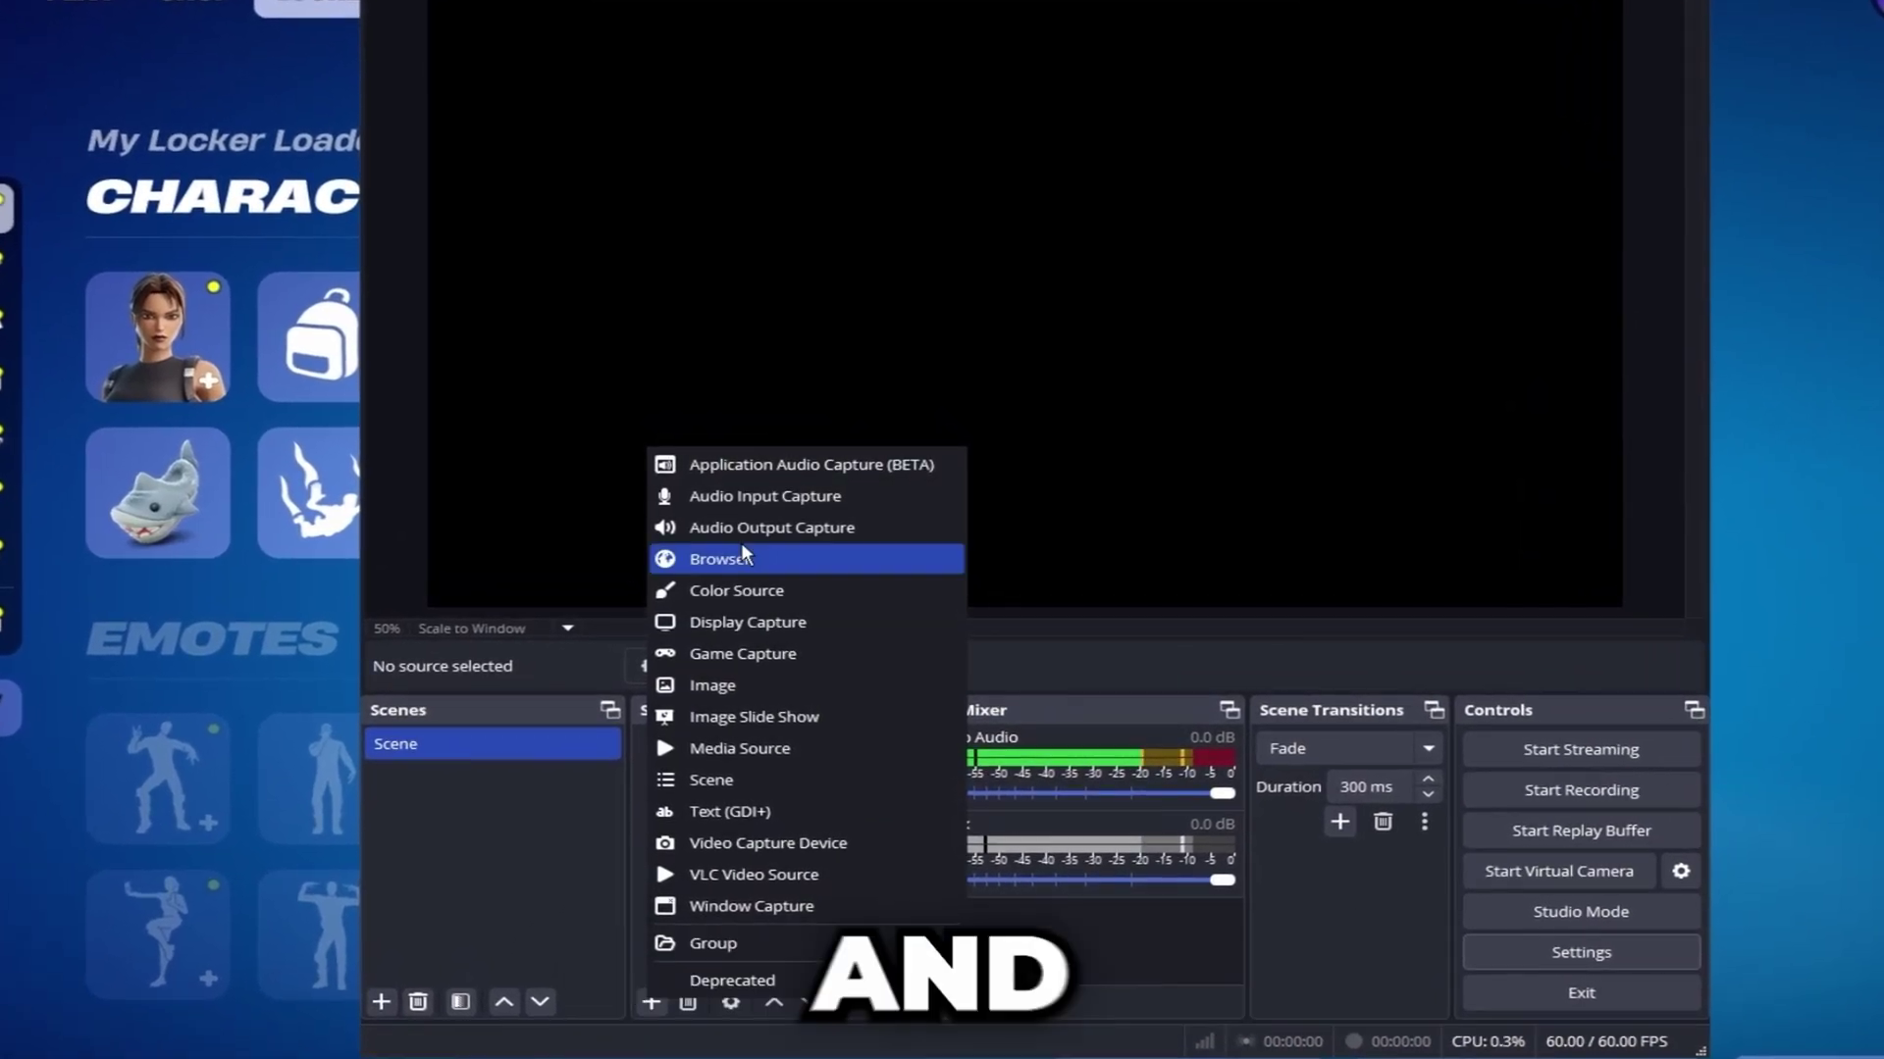
pyautogui.click(741, 655)
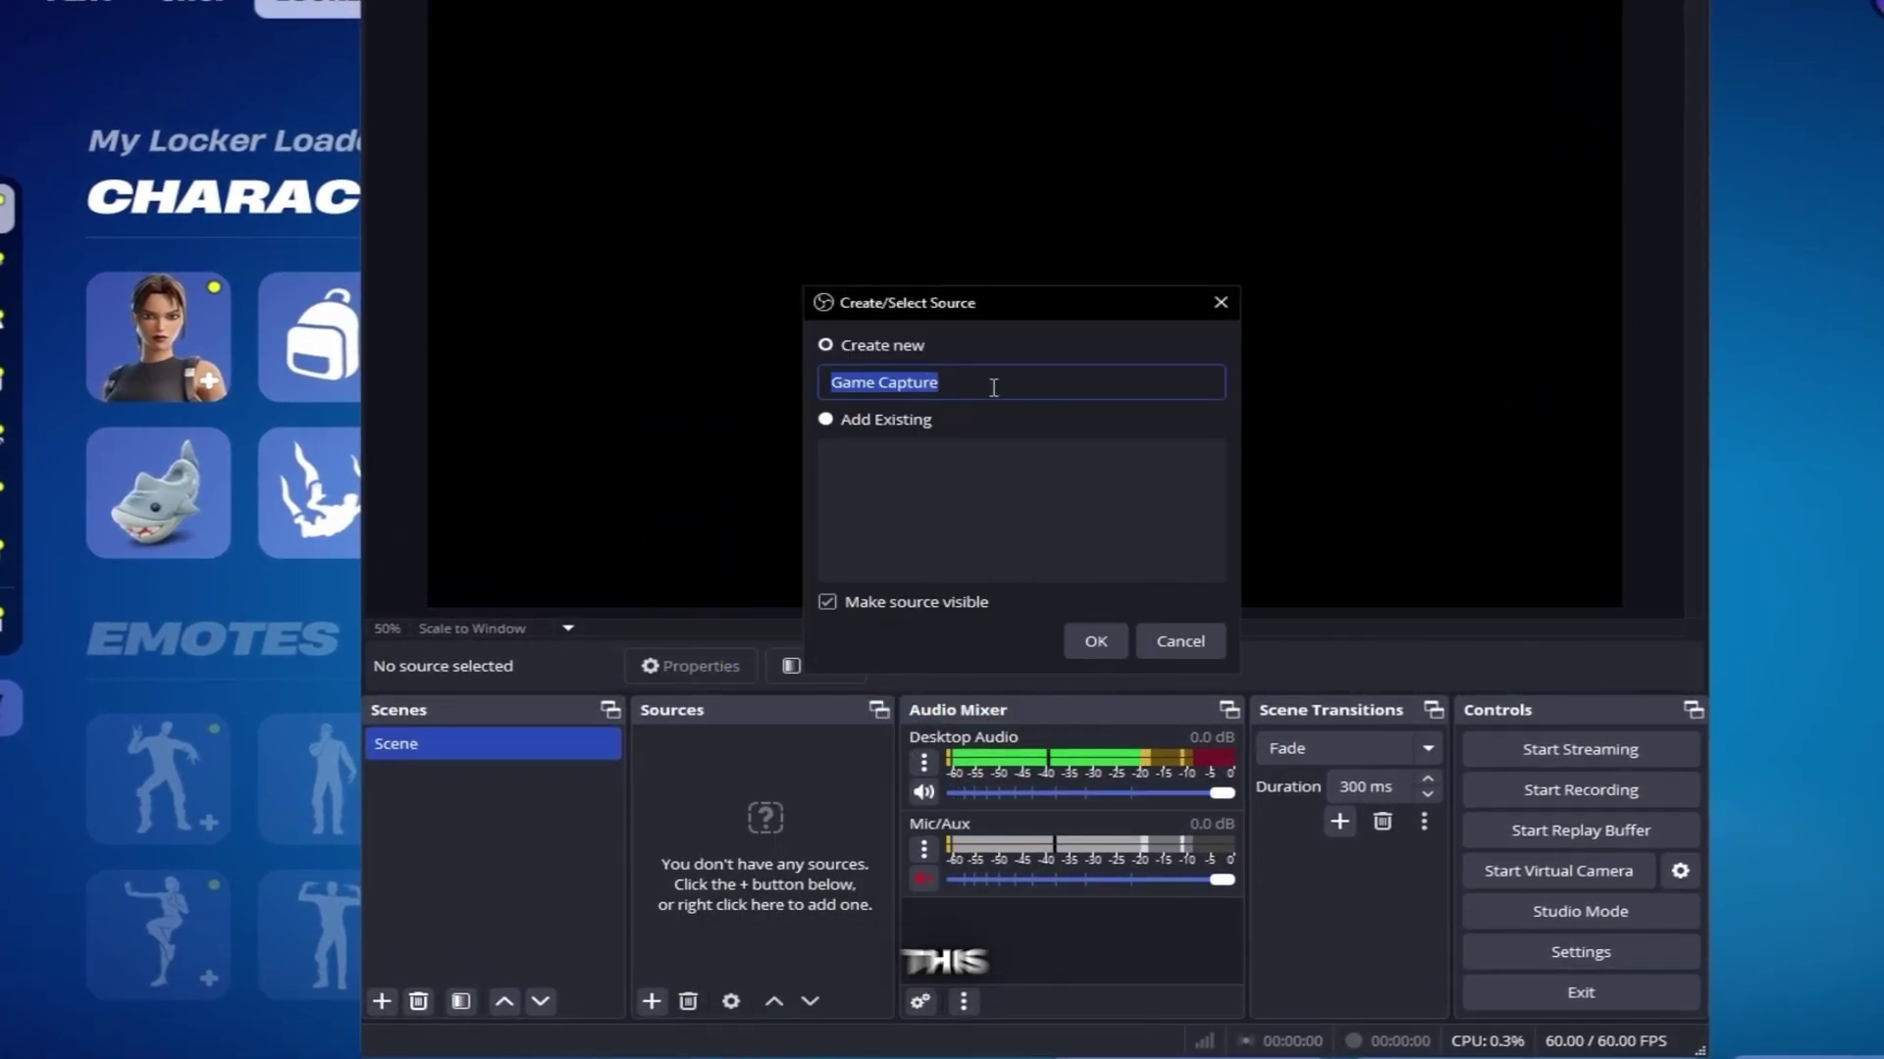
pyautogui.click(1102, 642)
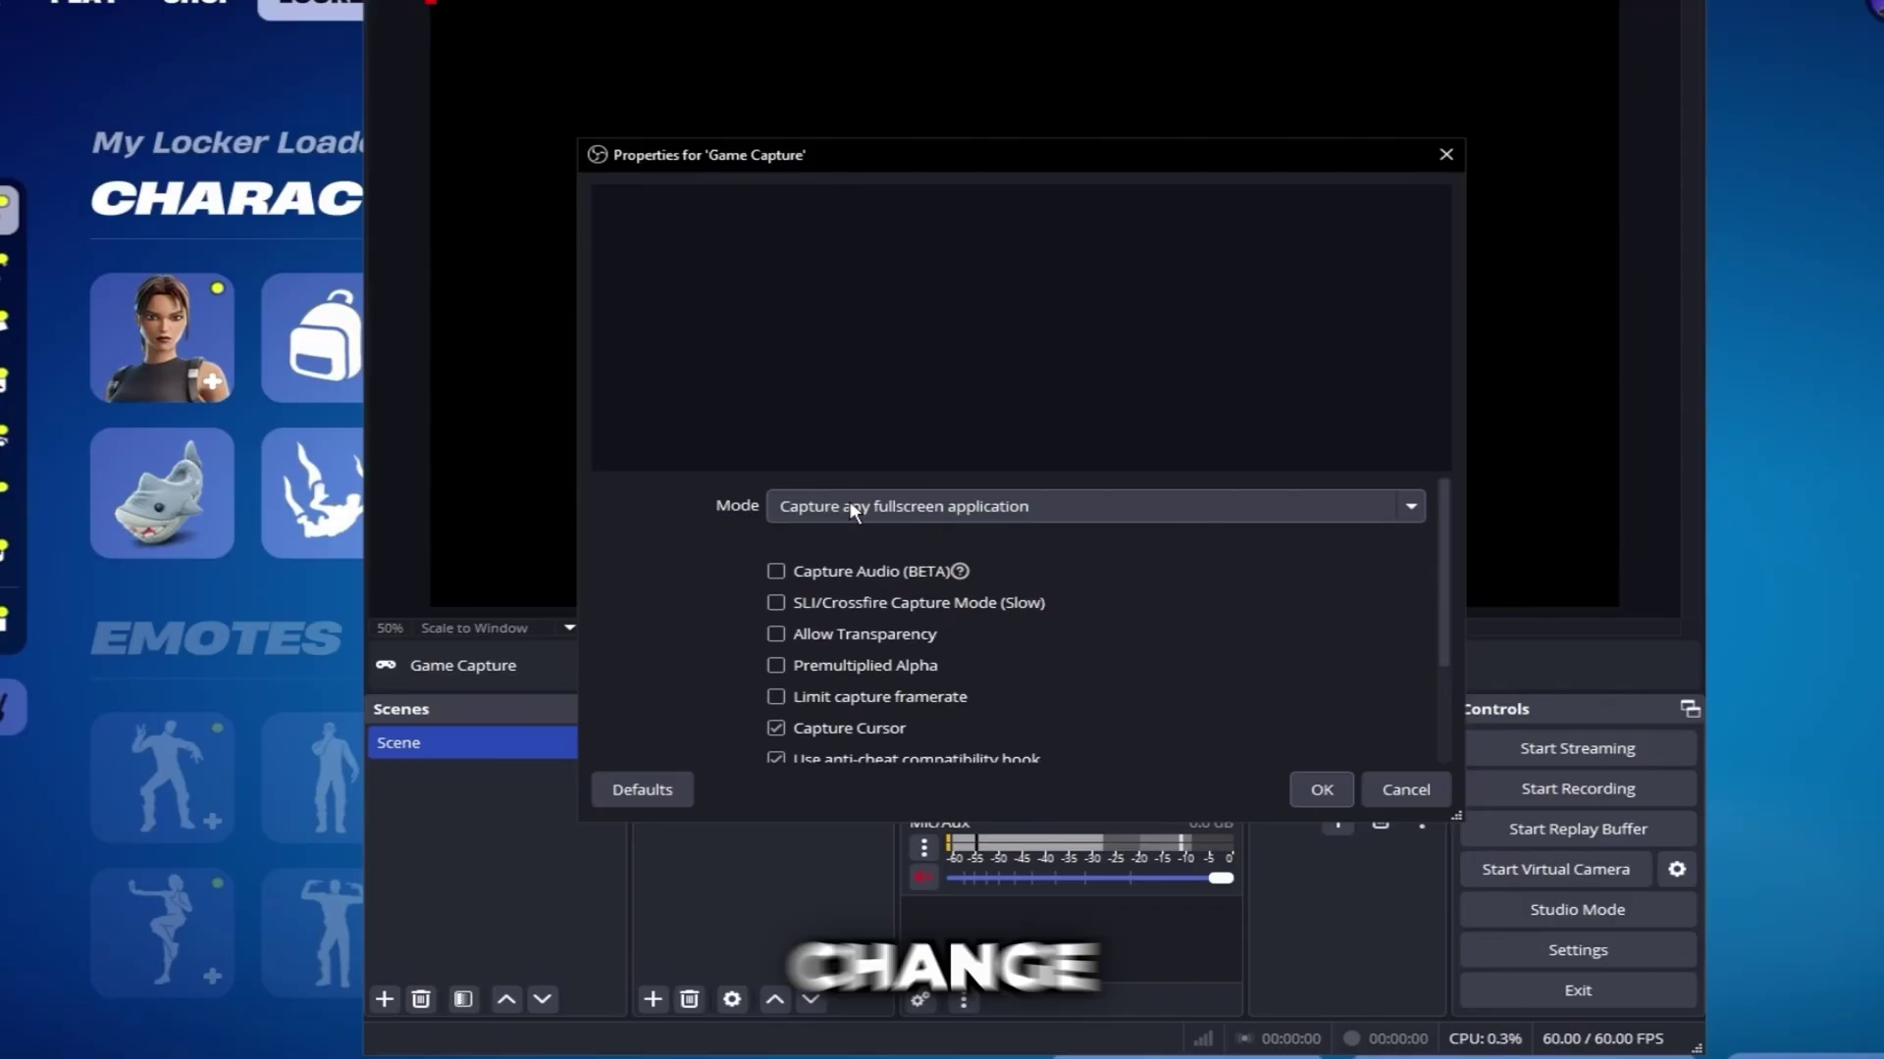
# Step: Set the Game Capture to capture the Fortnite window specifically, then return to OBS
pyautogui.click(986, 508)
pyautogui.click(854, 558)
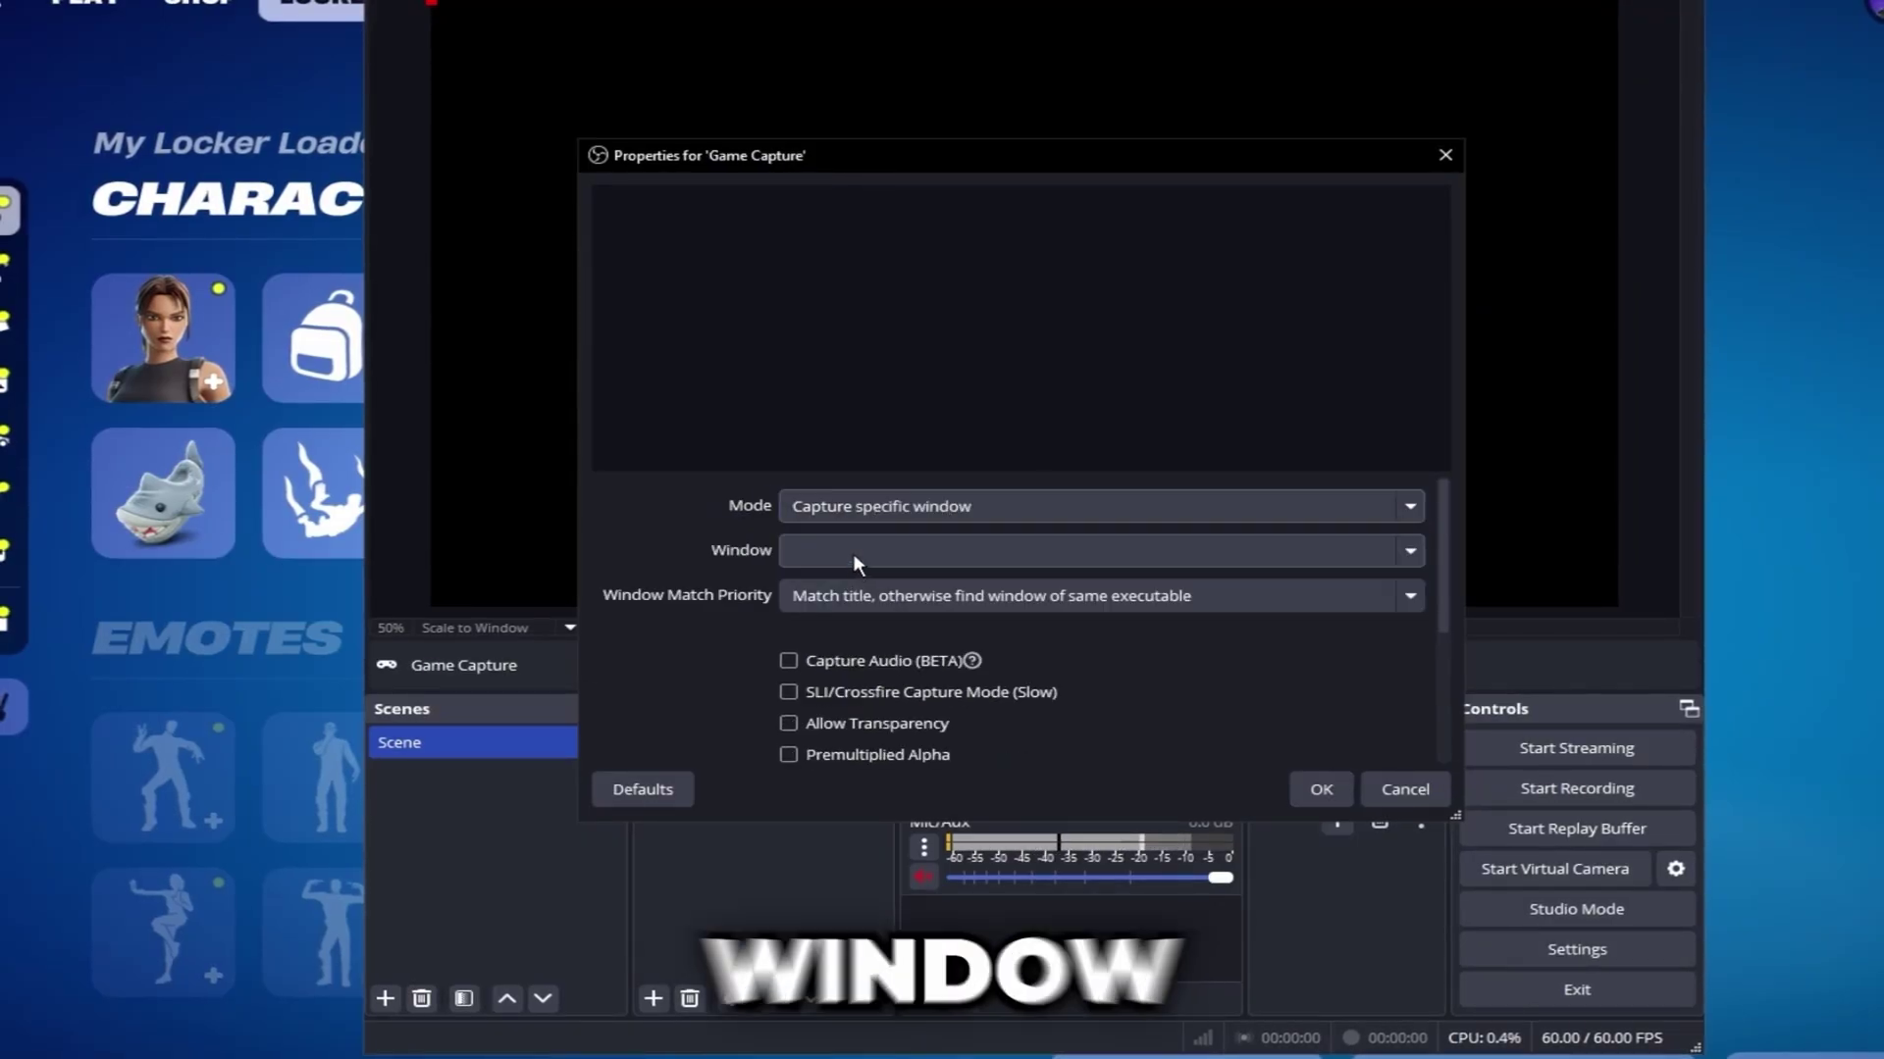
pyautogui.click(852, 557)
pyautogui.click(861, 603)
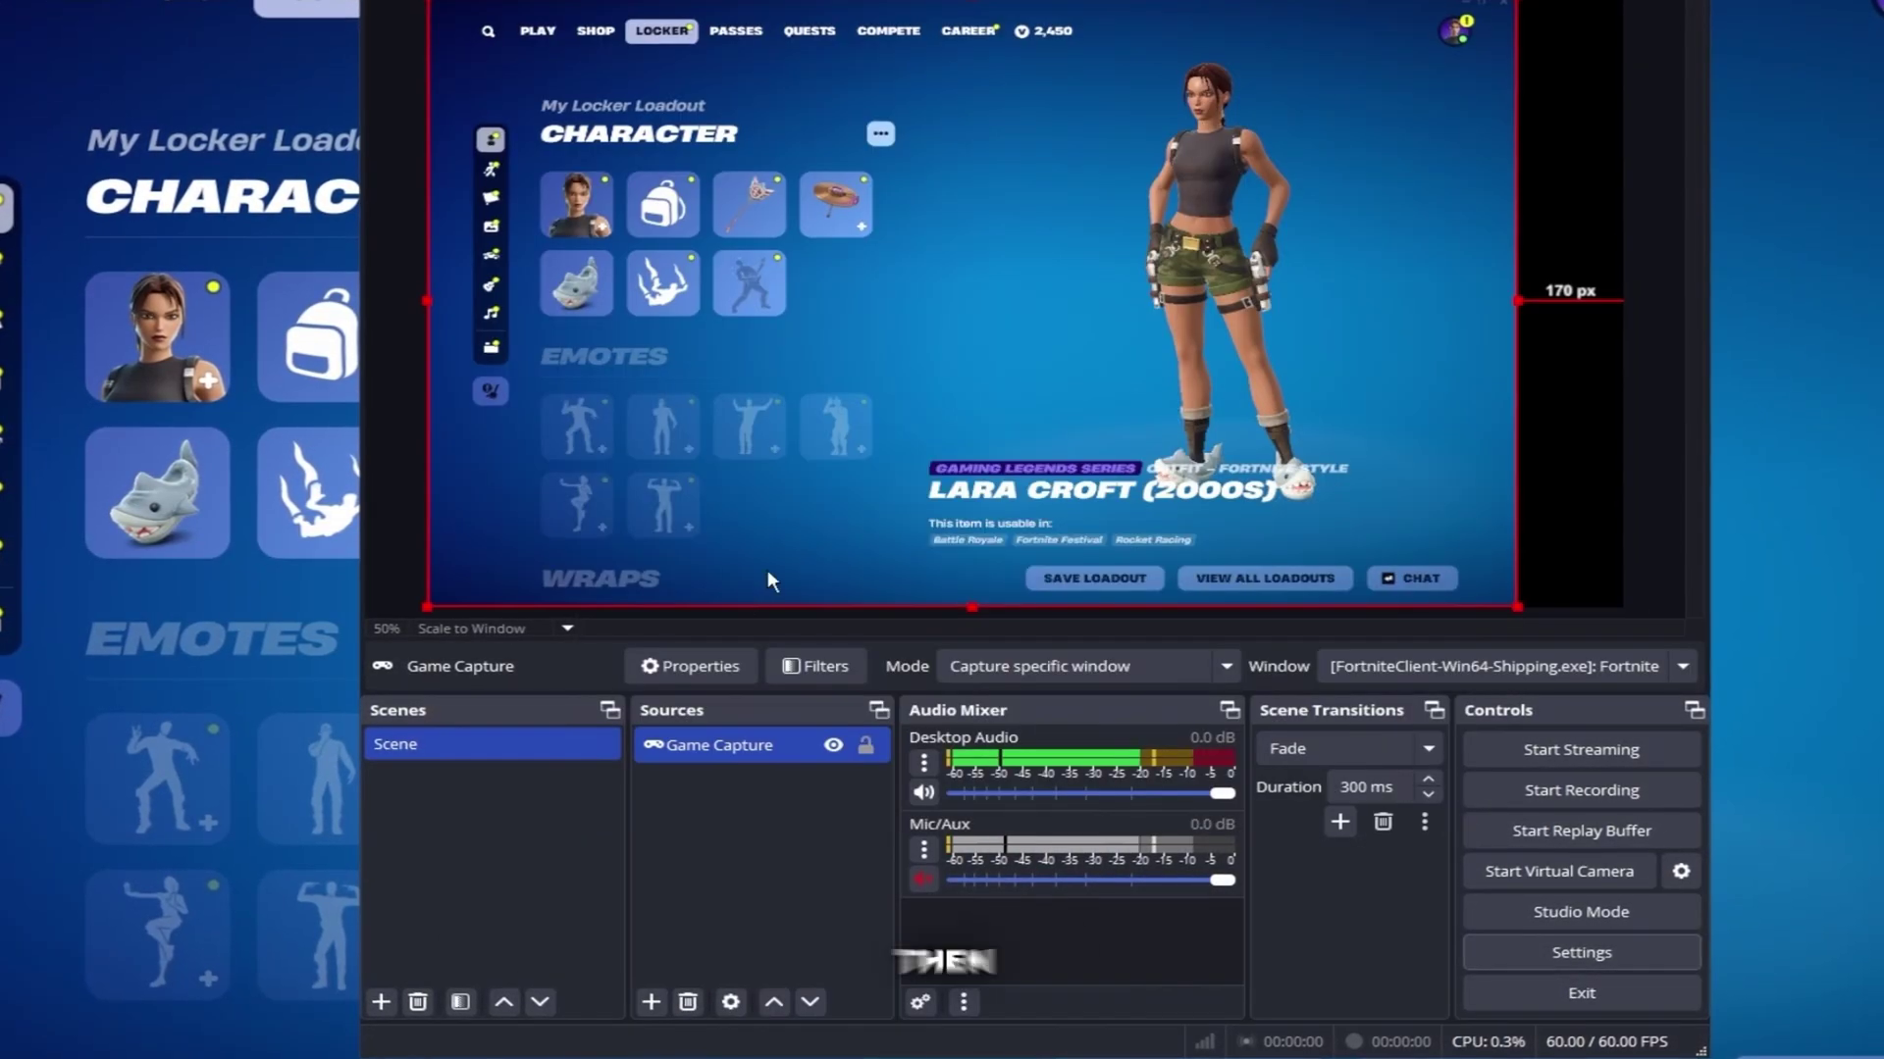
pyautogui.press('super')
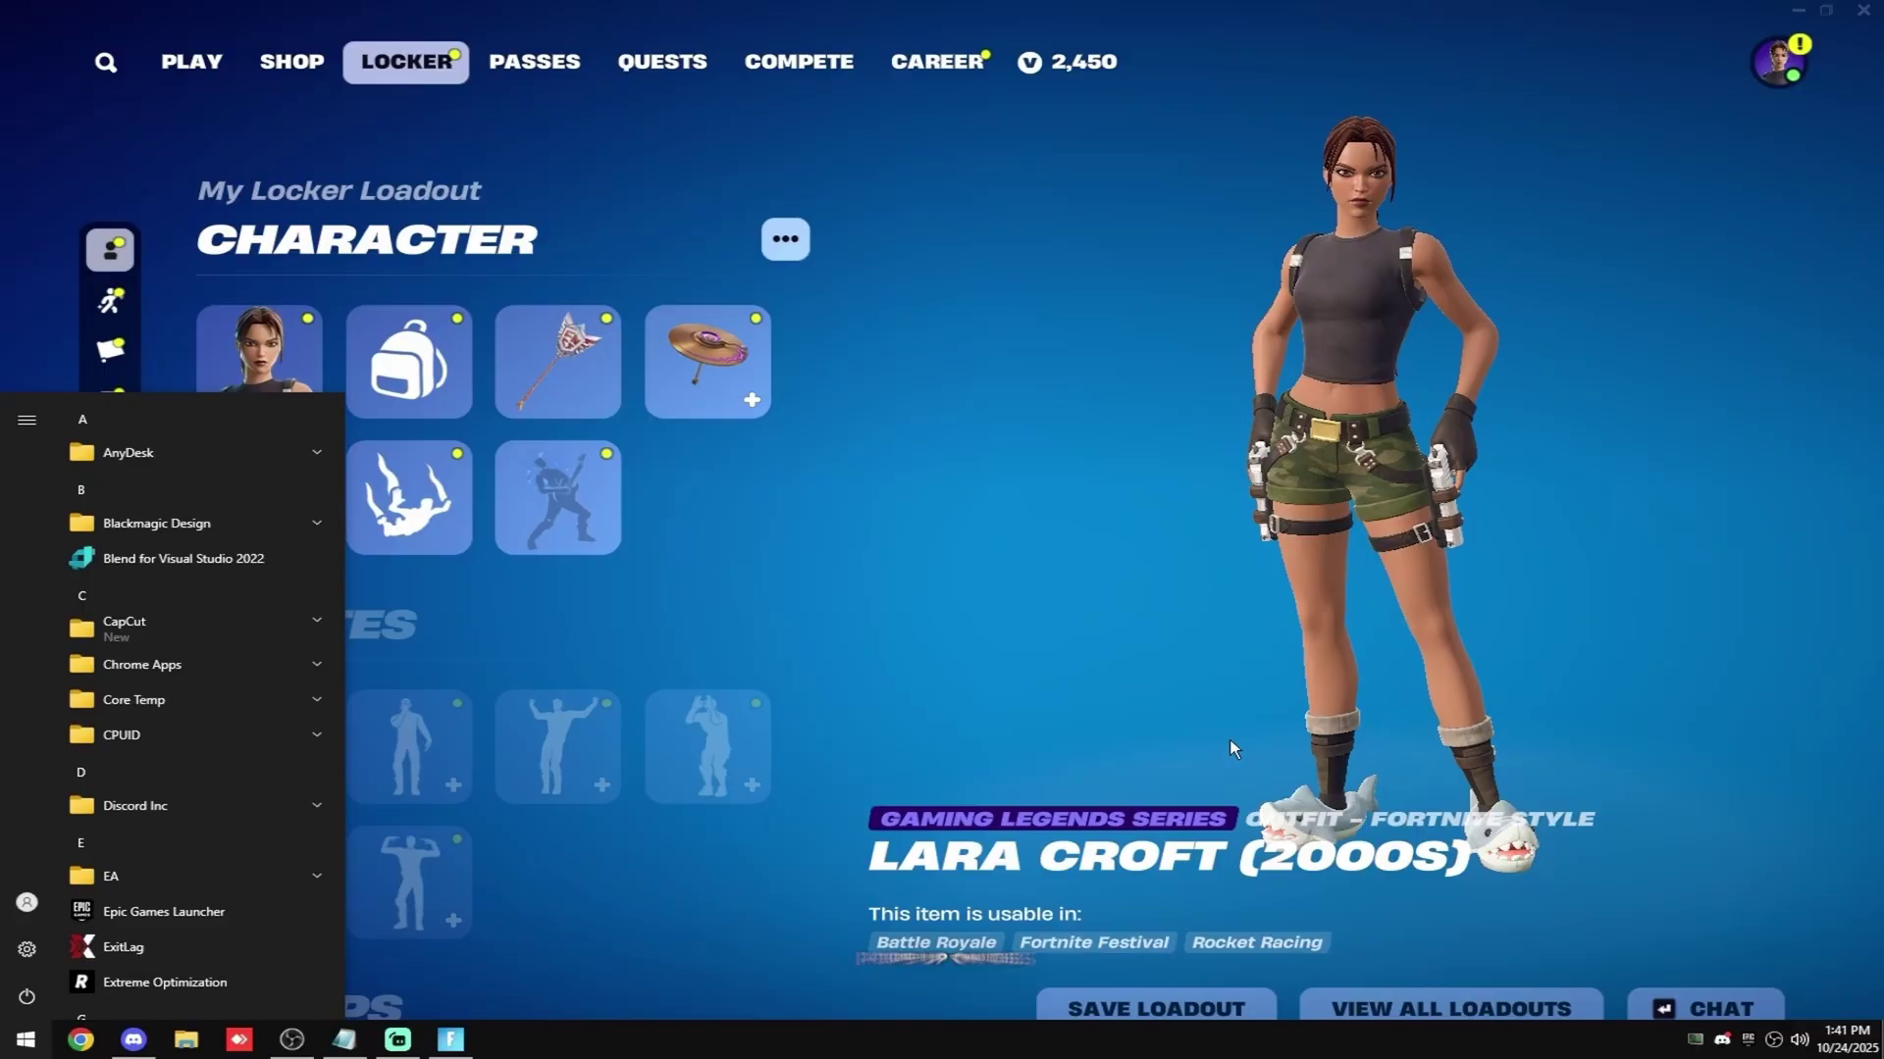
pyautogui.click(291, 1039)
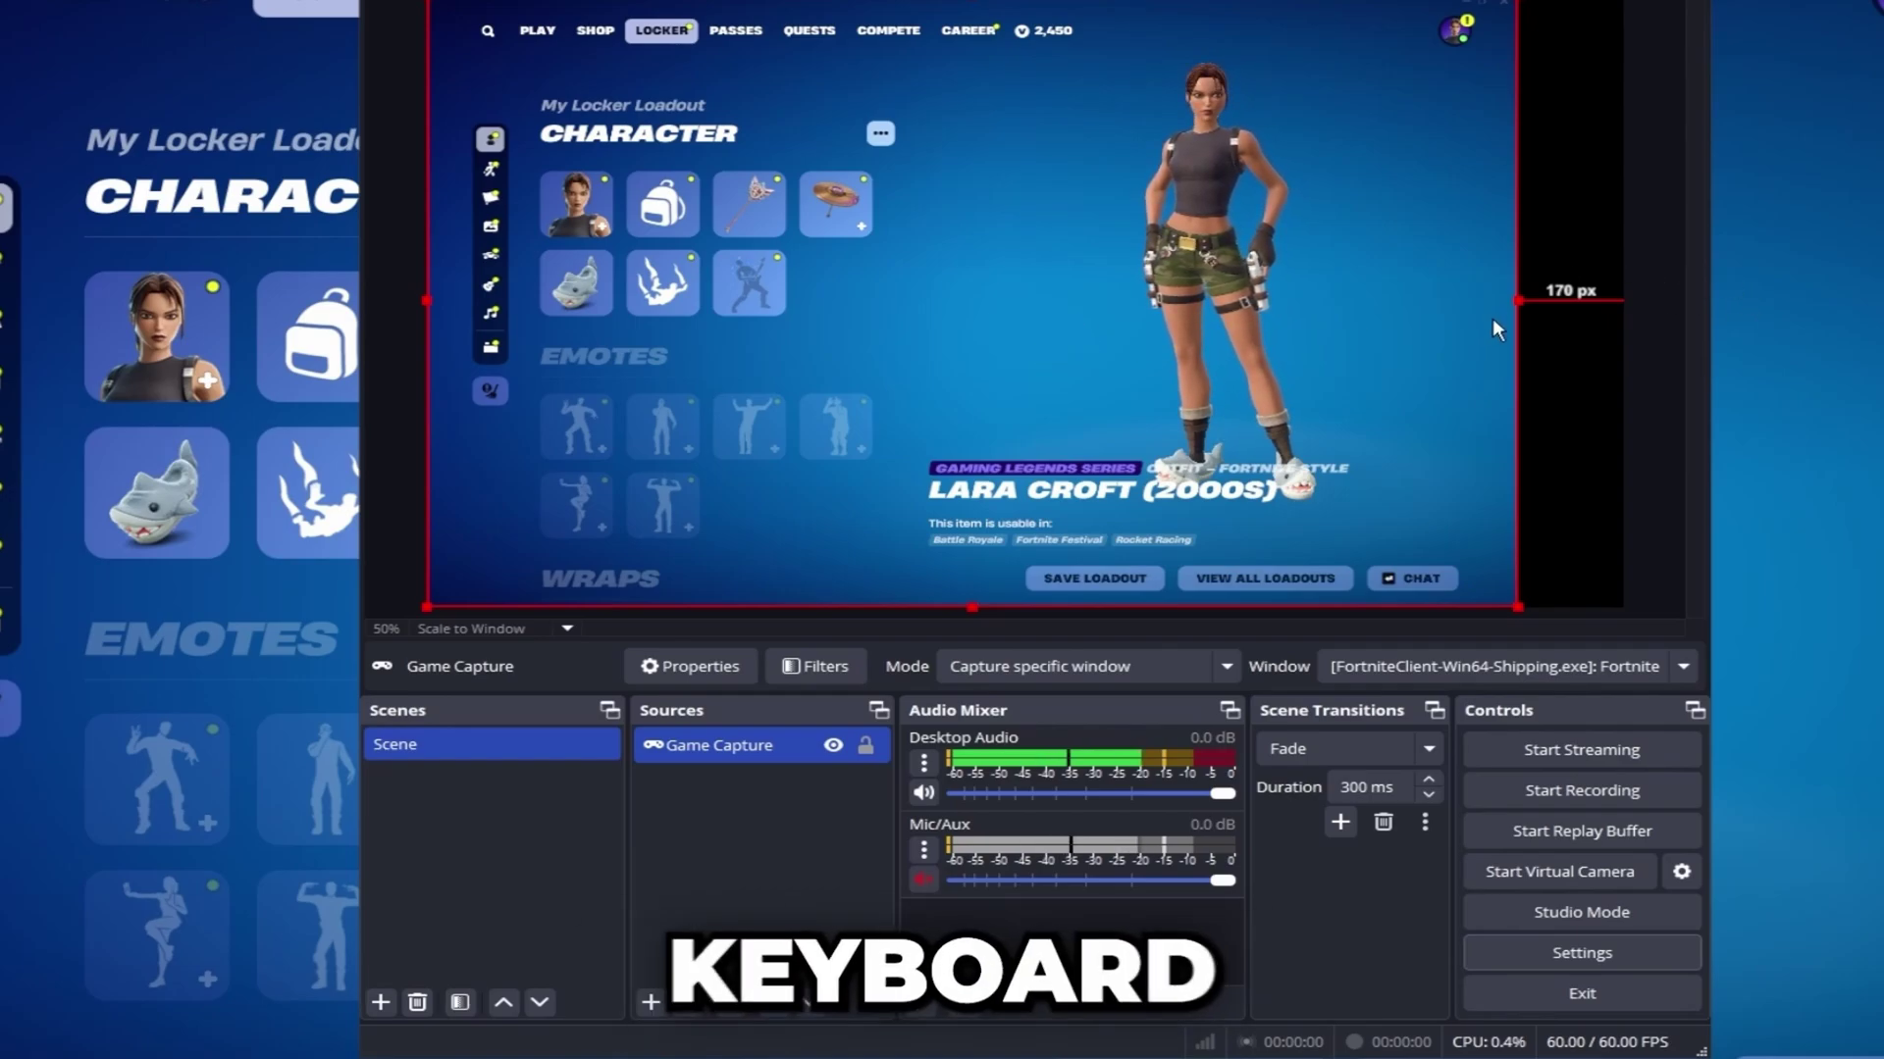
# Step: Stretch the Fortnite capture to the canvas width and review its Game Capture properties
pyautogui.moveTo(1520, 303); pyautogui.dragTo(1624, 290)
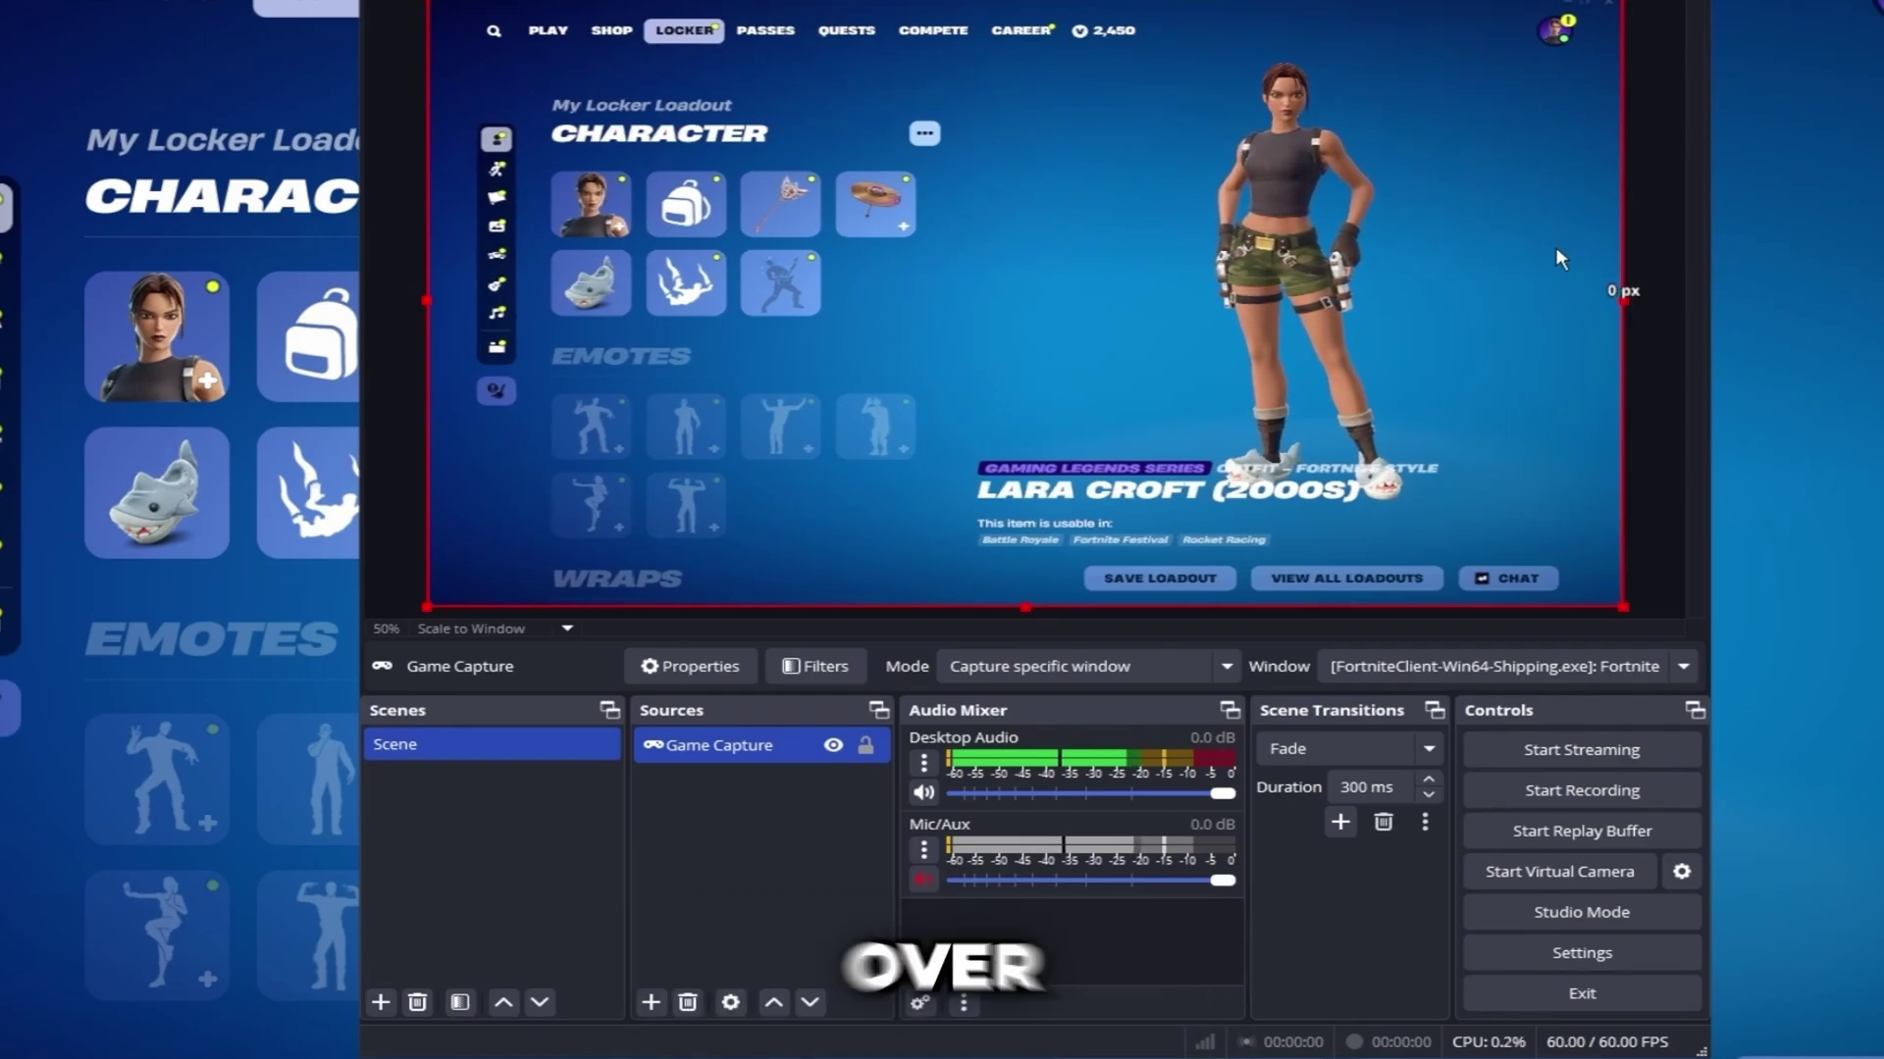
pyautogui.click(1659, 177)
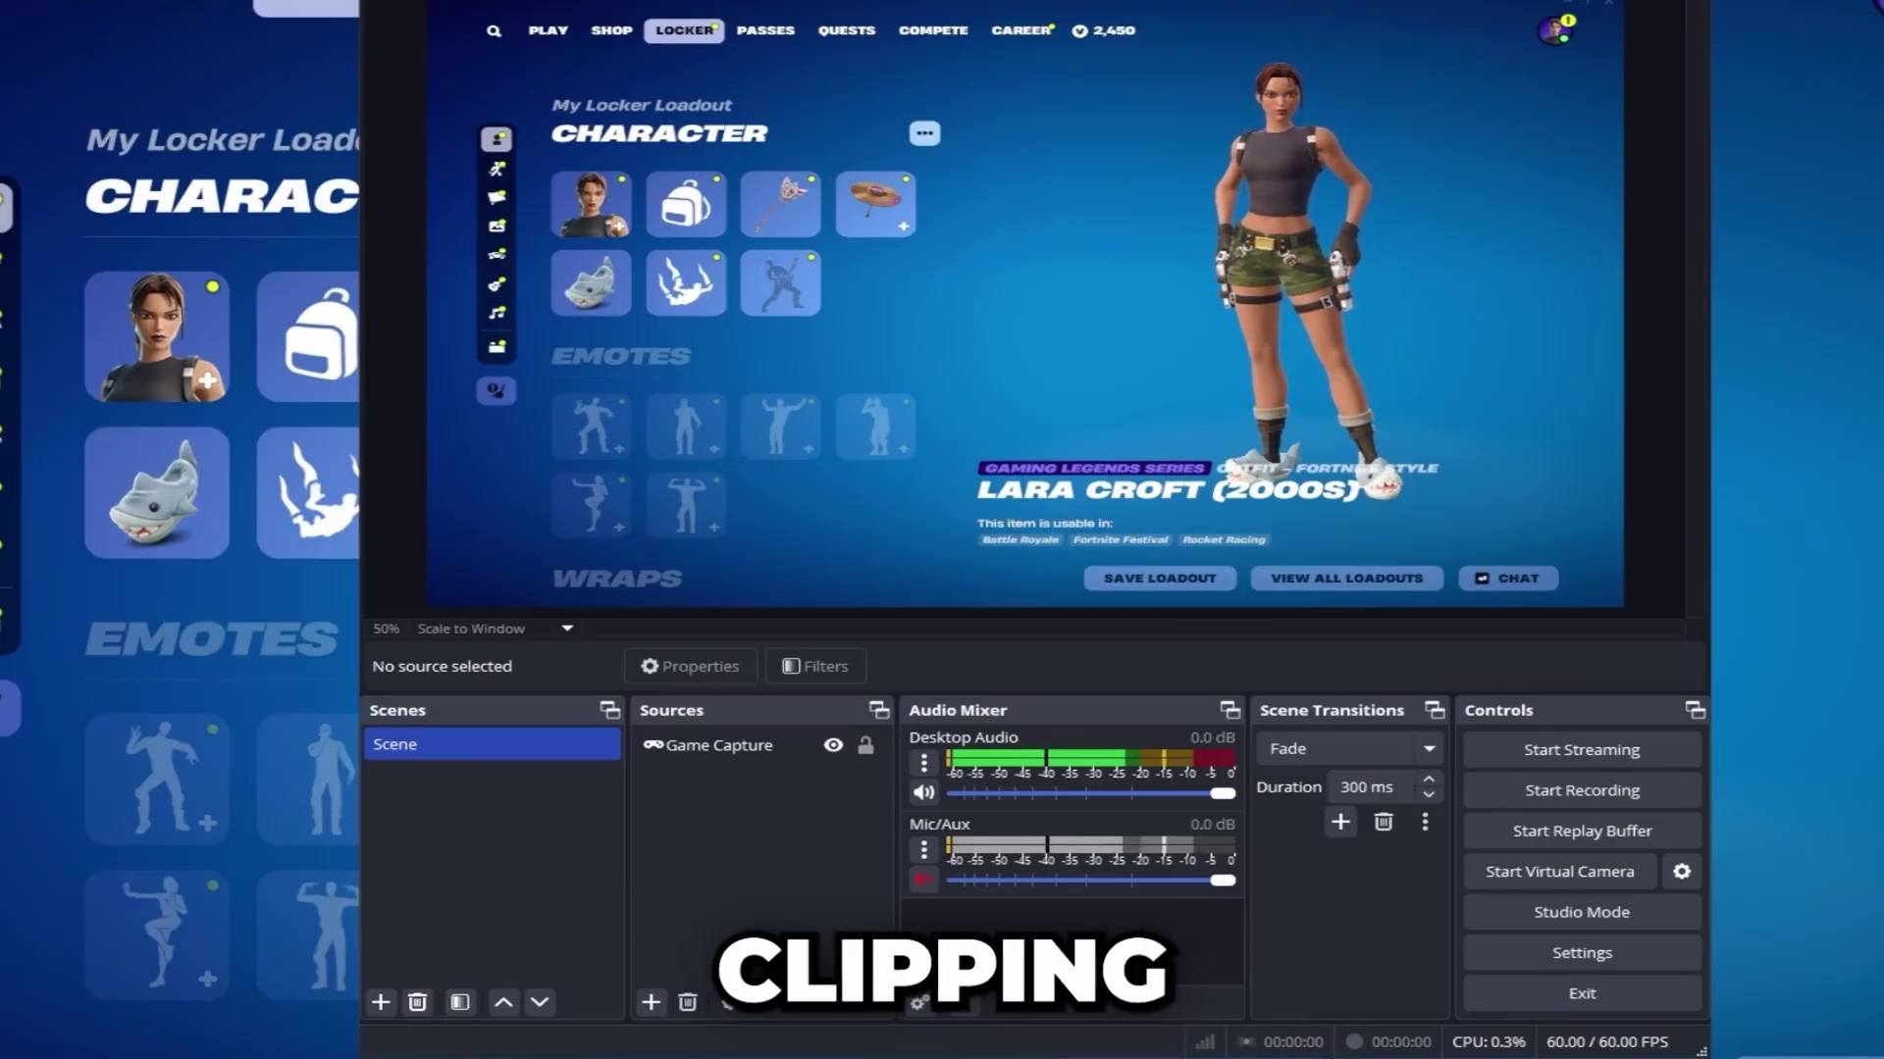
pyautogui.doubleClick(709, 746)
pyautogui.scroll(-5, 862, 633)
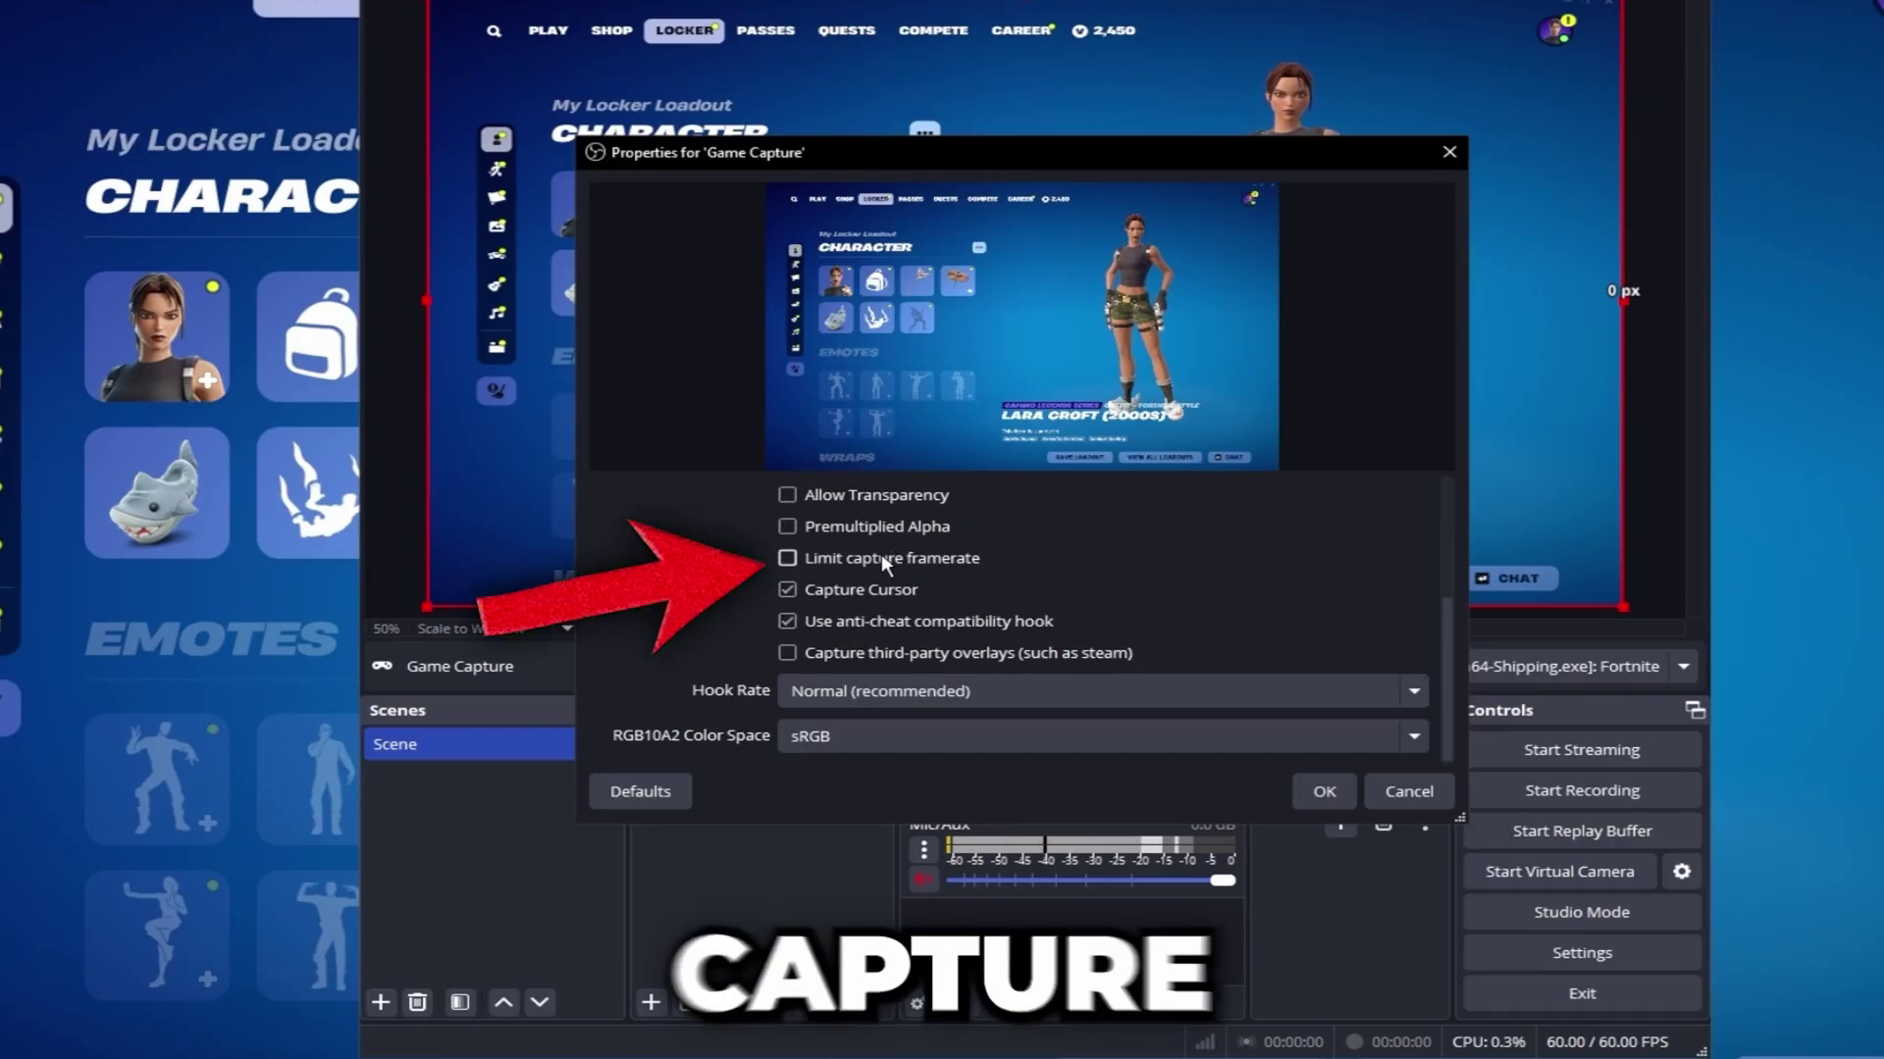
pyautogui.click(1323, 791)
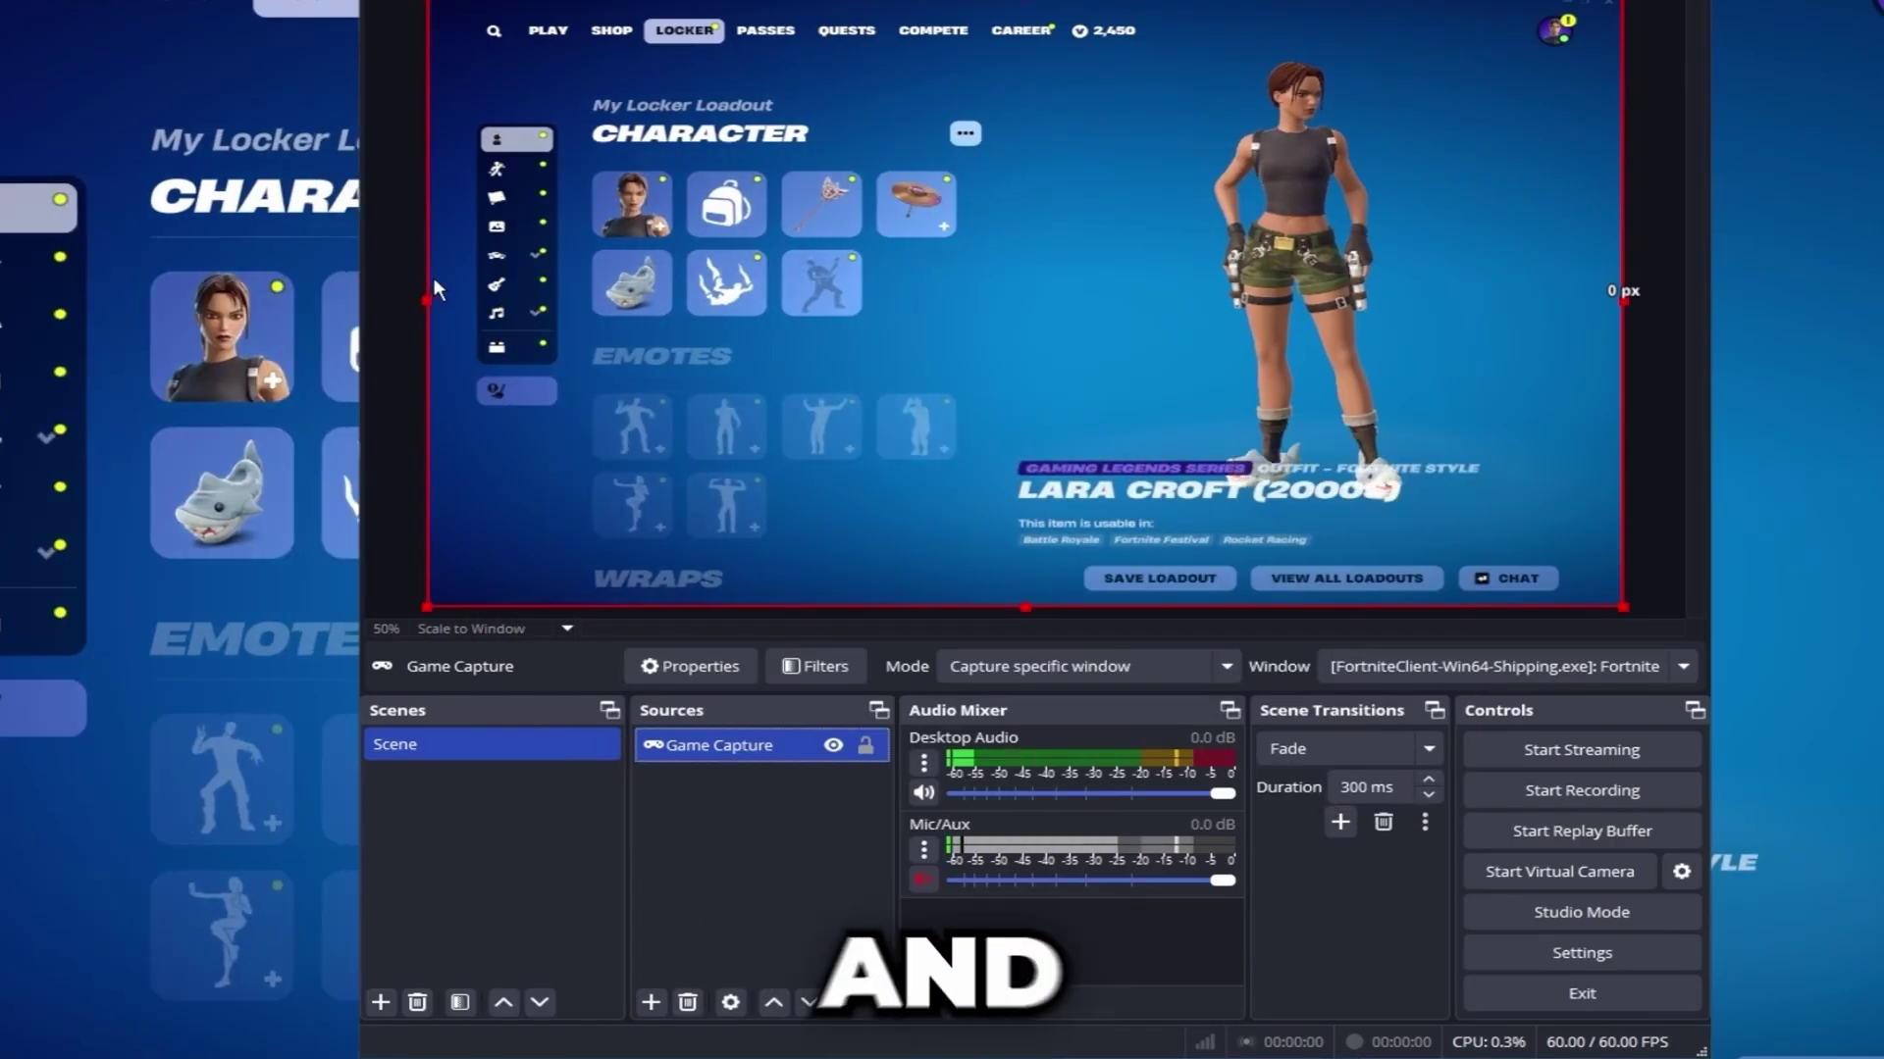
# Step: Disable the preview from its right-click menu and start the Replay Buffer
pyautogui.rightClick(393, 293)
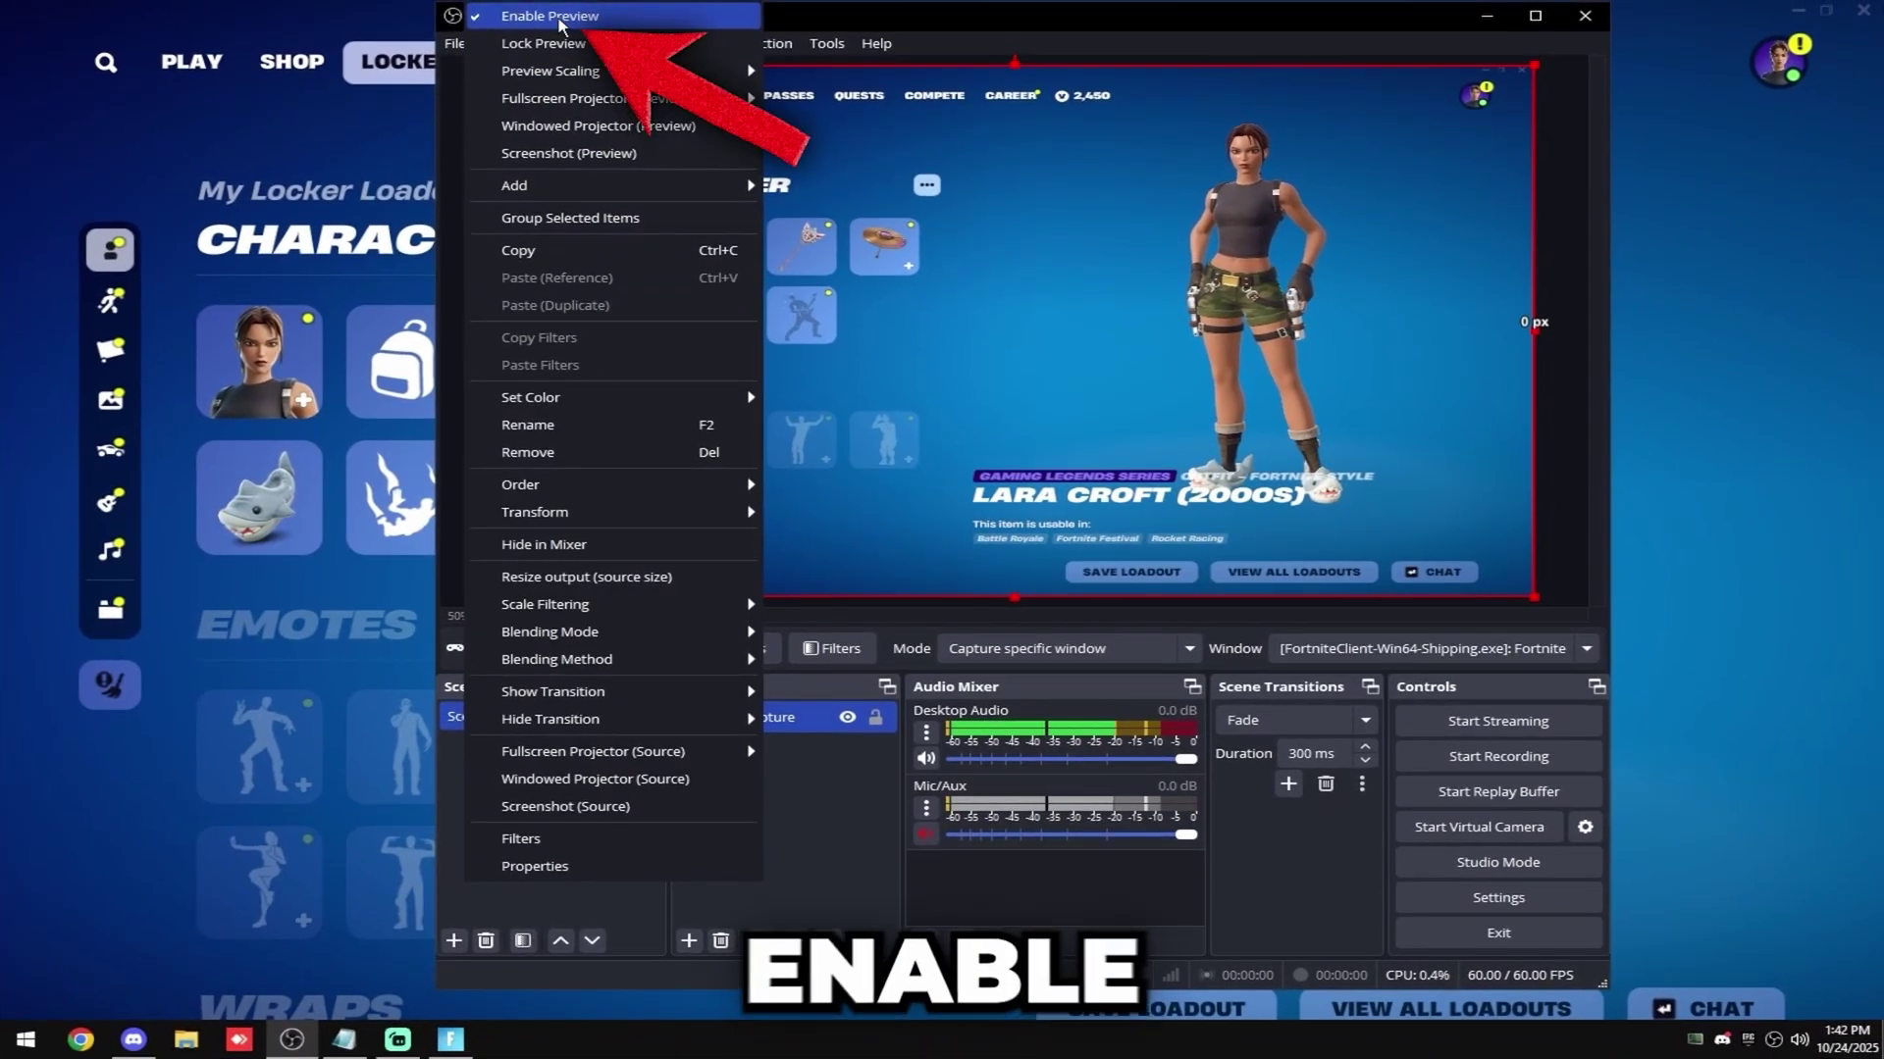
pyautogui.click(559, 21)
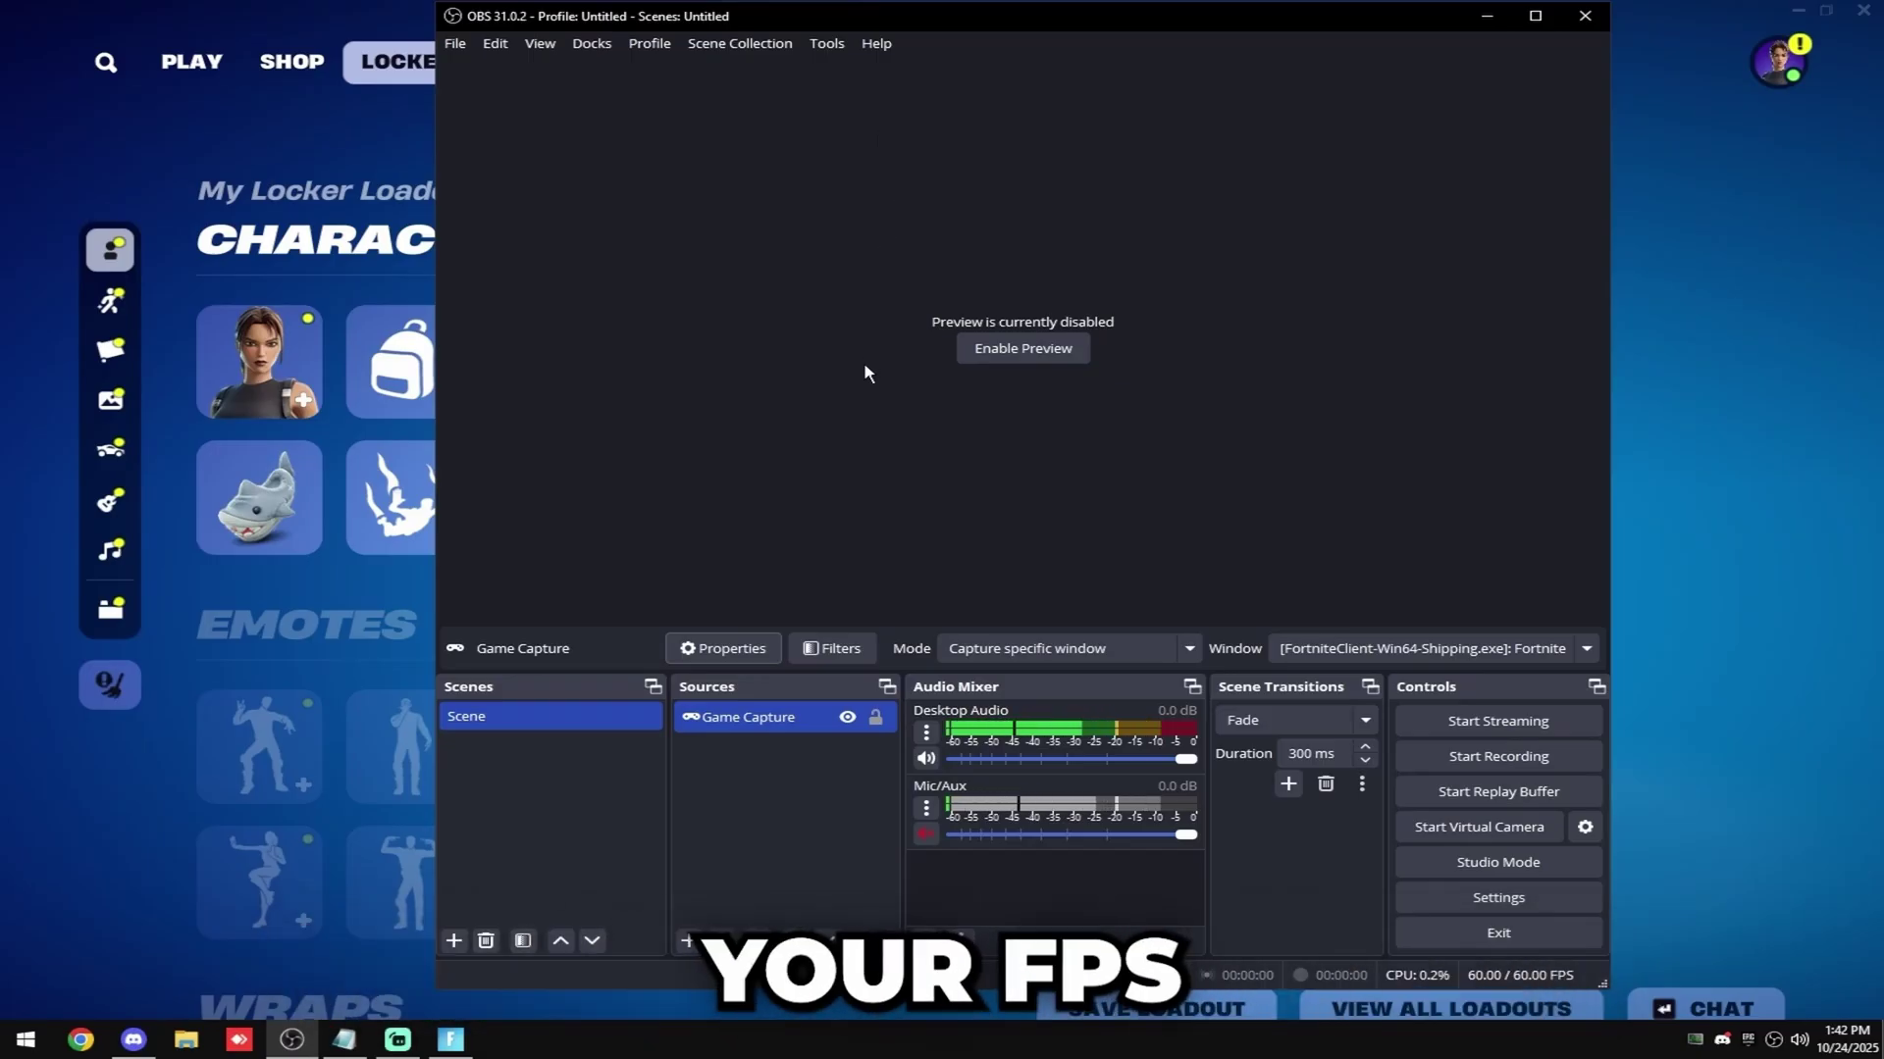
pyautogui.click(1465, 791)
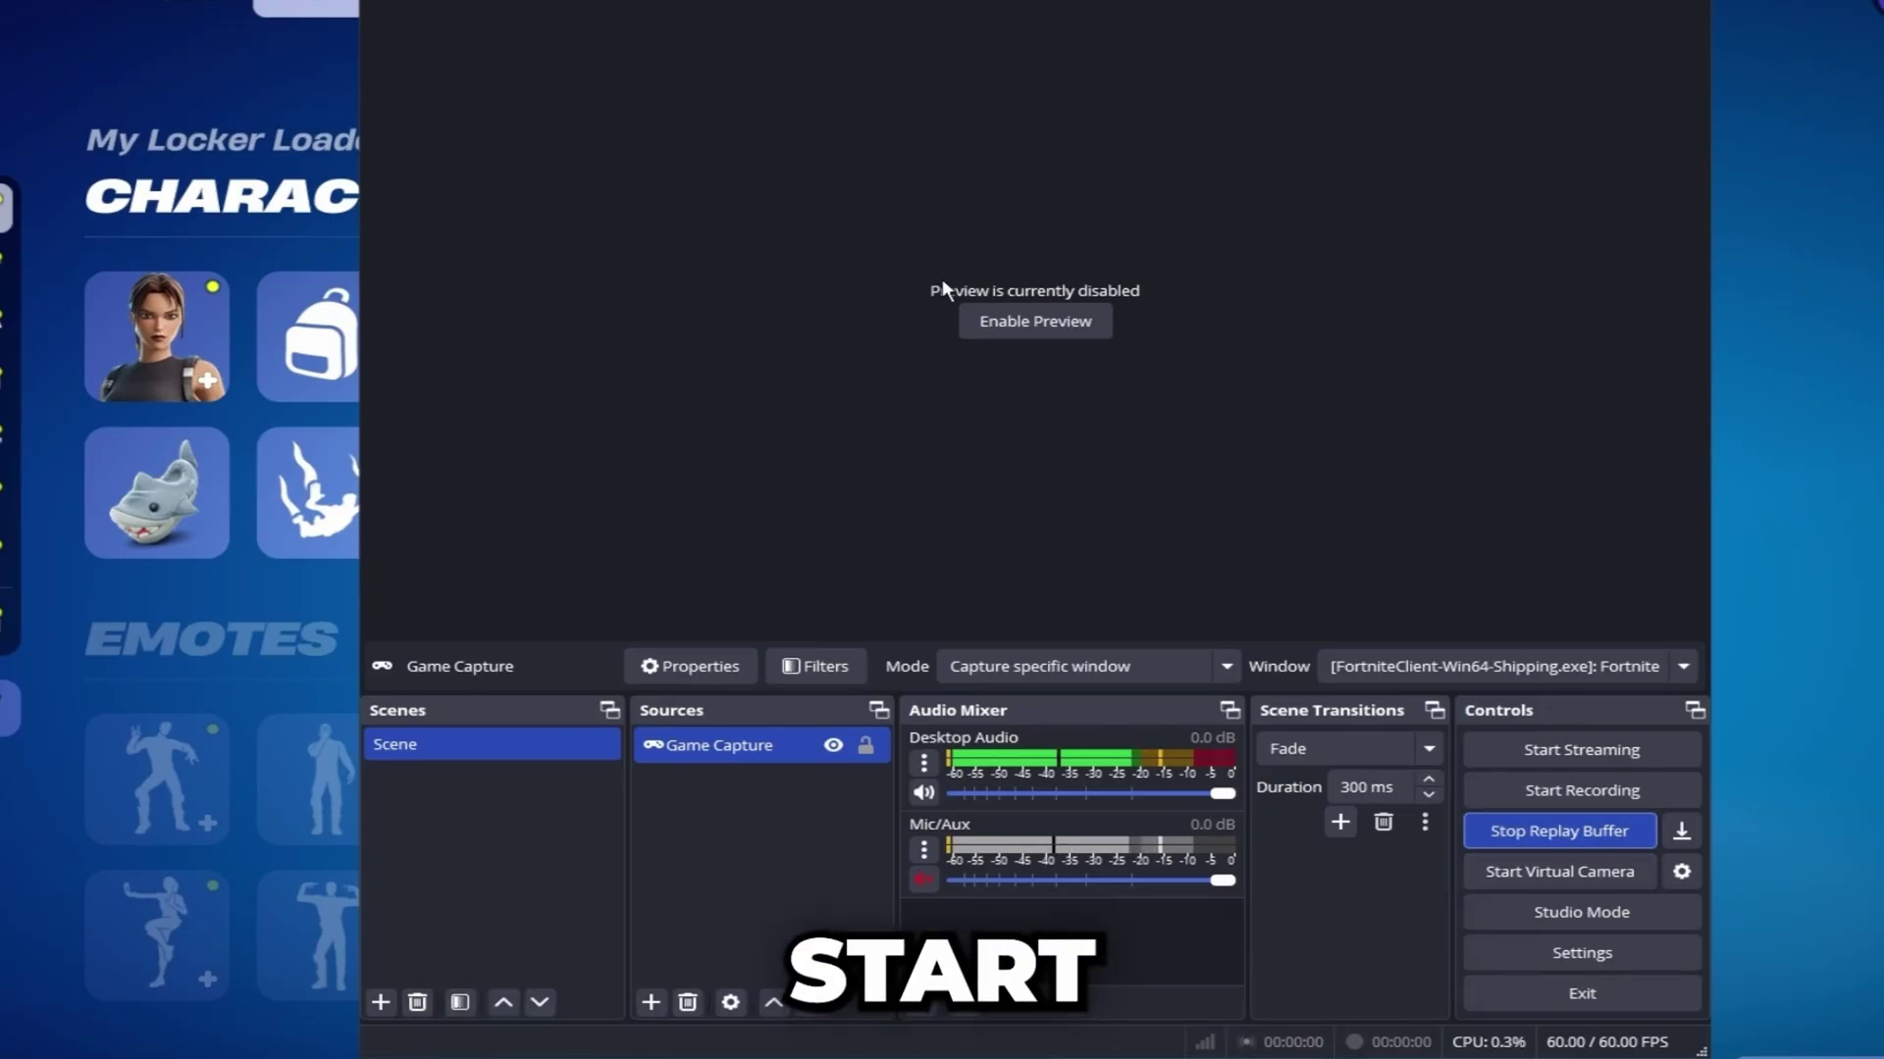
# Step: Open the OBS executable's folder from Task Manager
pyautogui.rightClick(648, 1041)
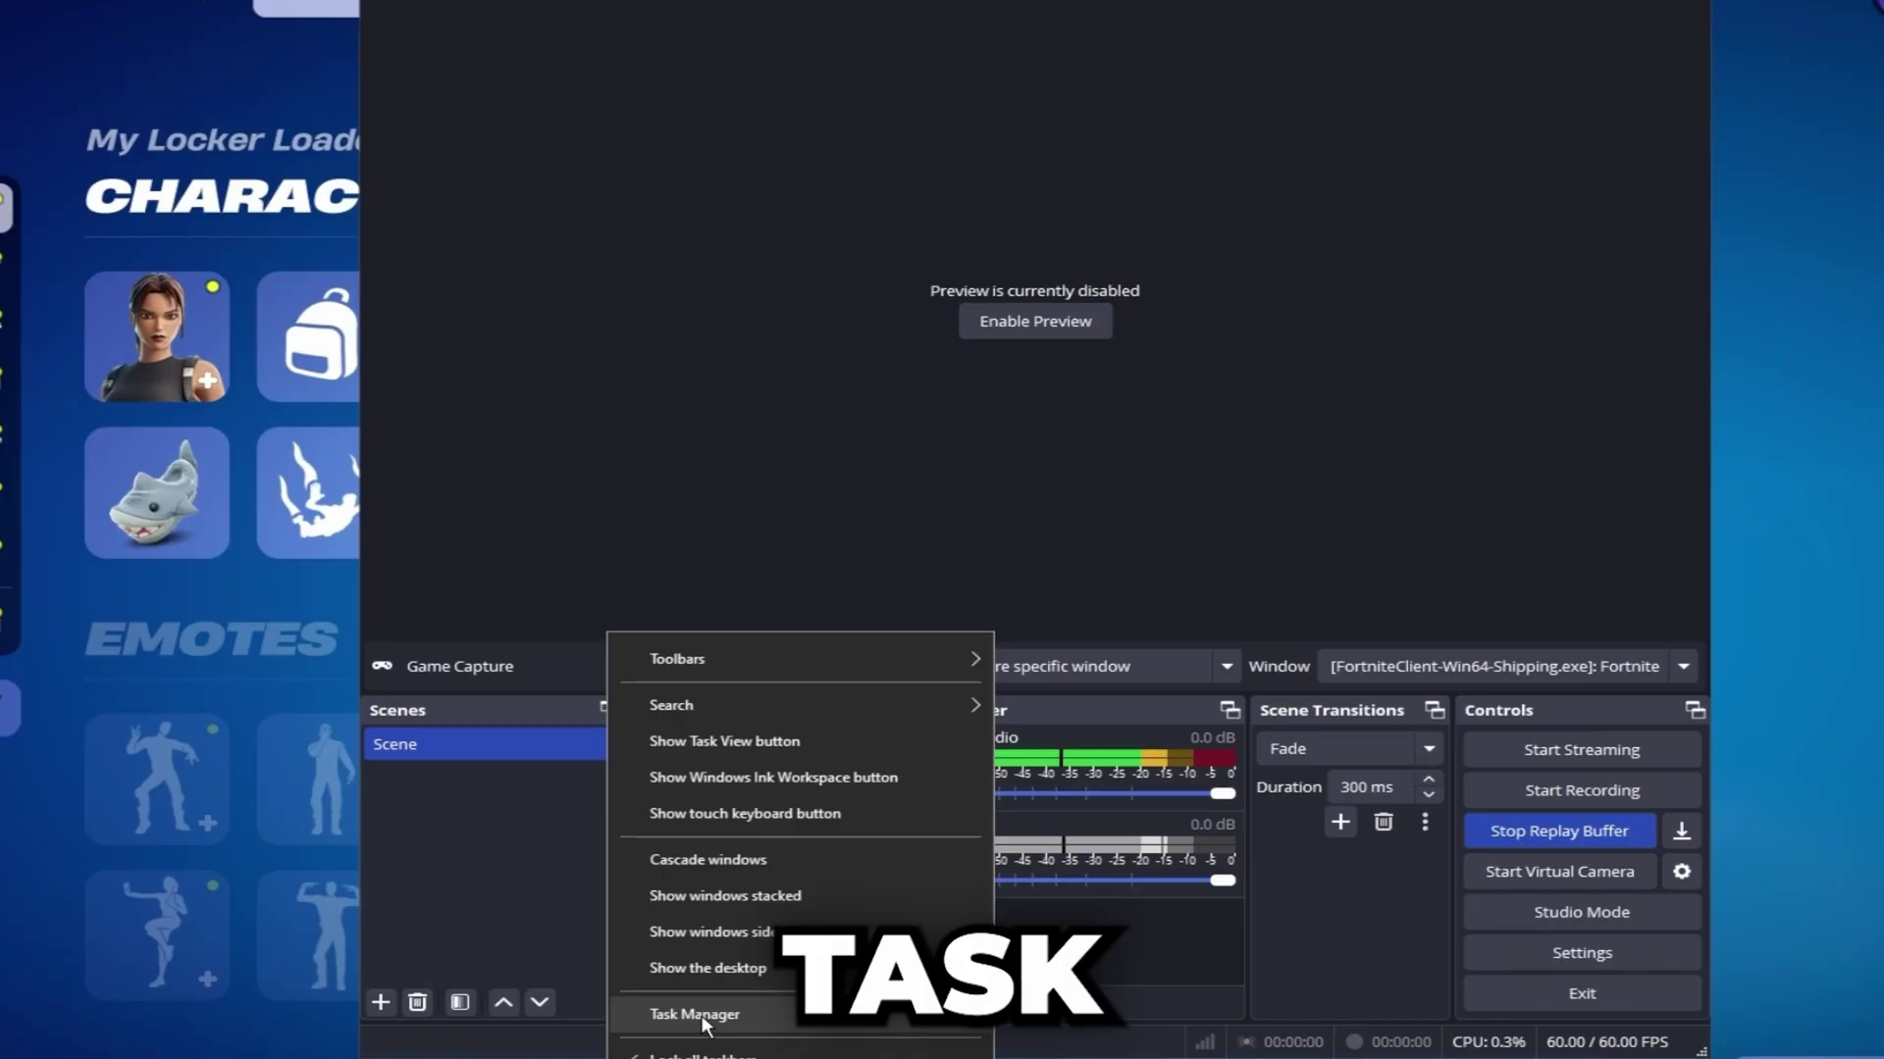
pyautogui.click(702, 1017)
pyautogui.rightClick(236, 615)
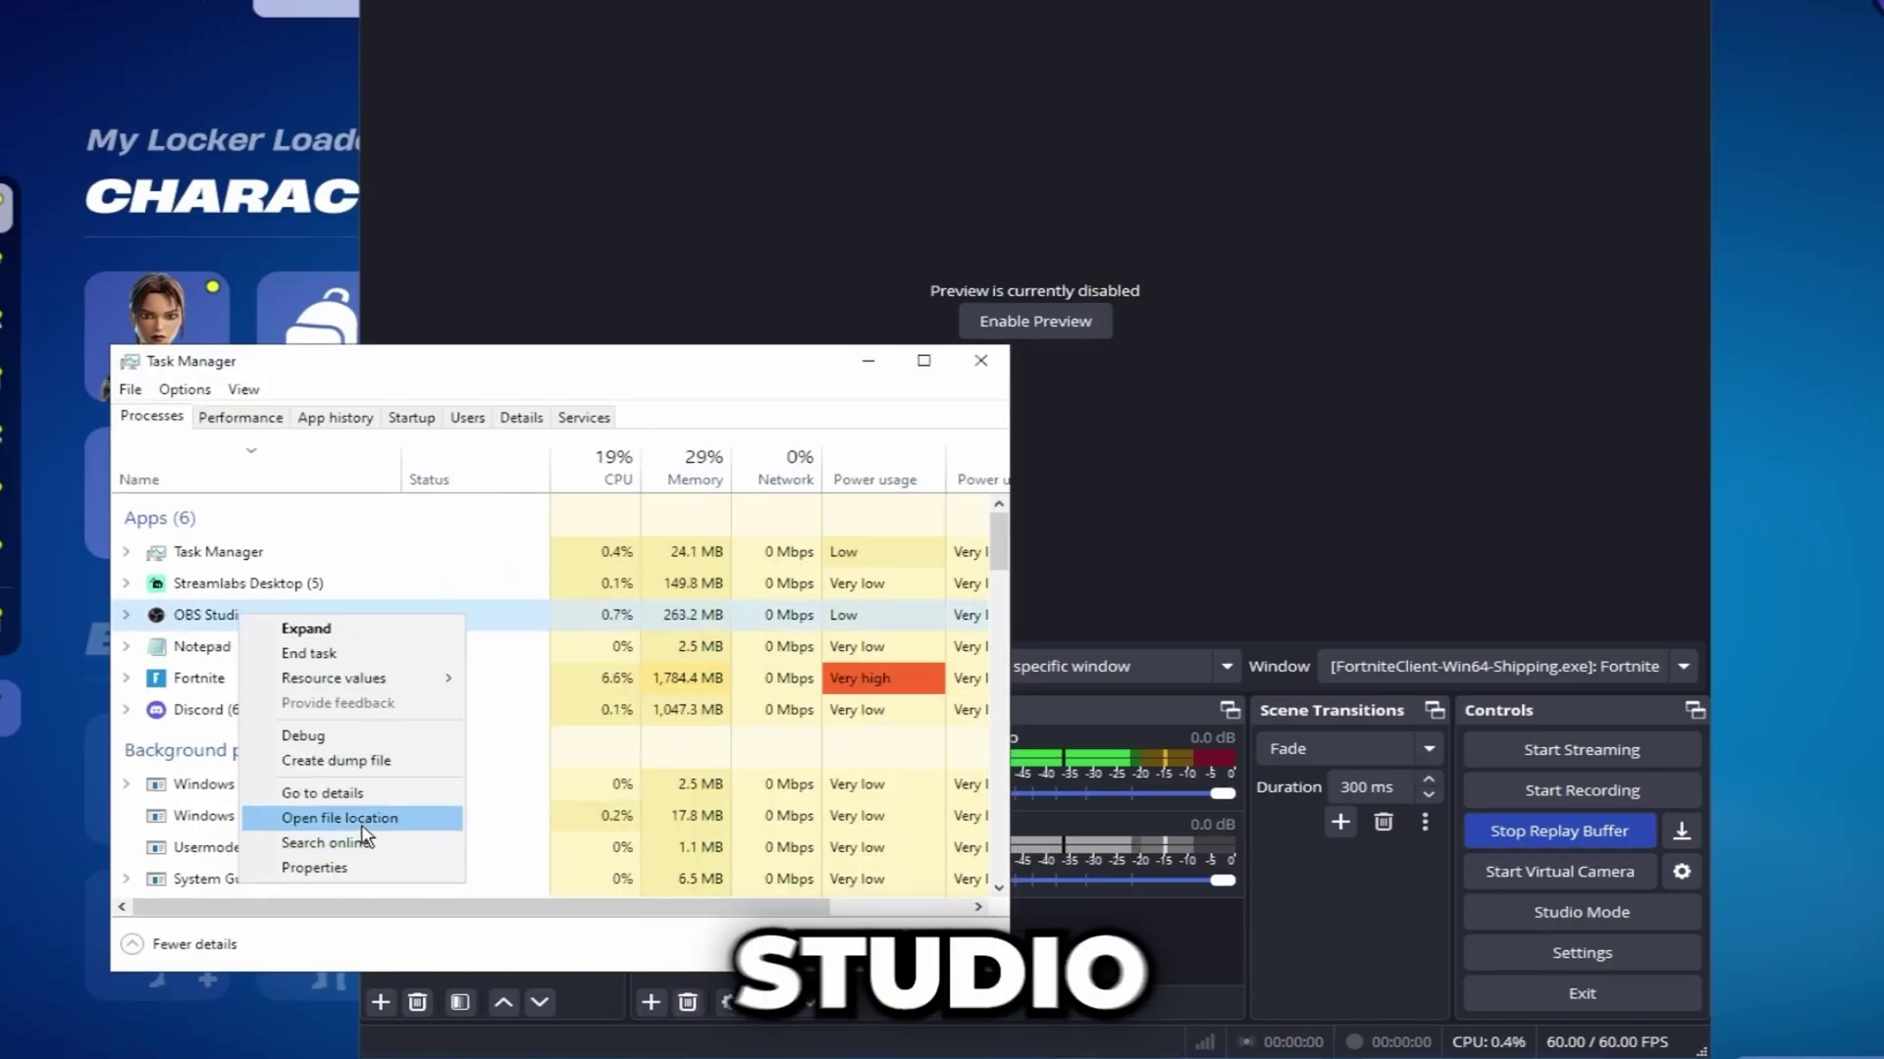
pyautogui.click(338, 819)
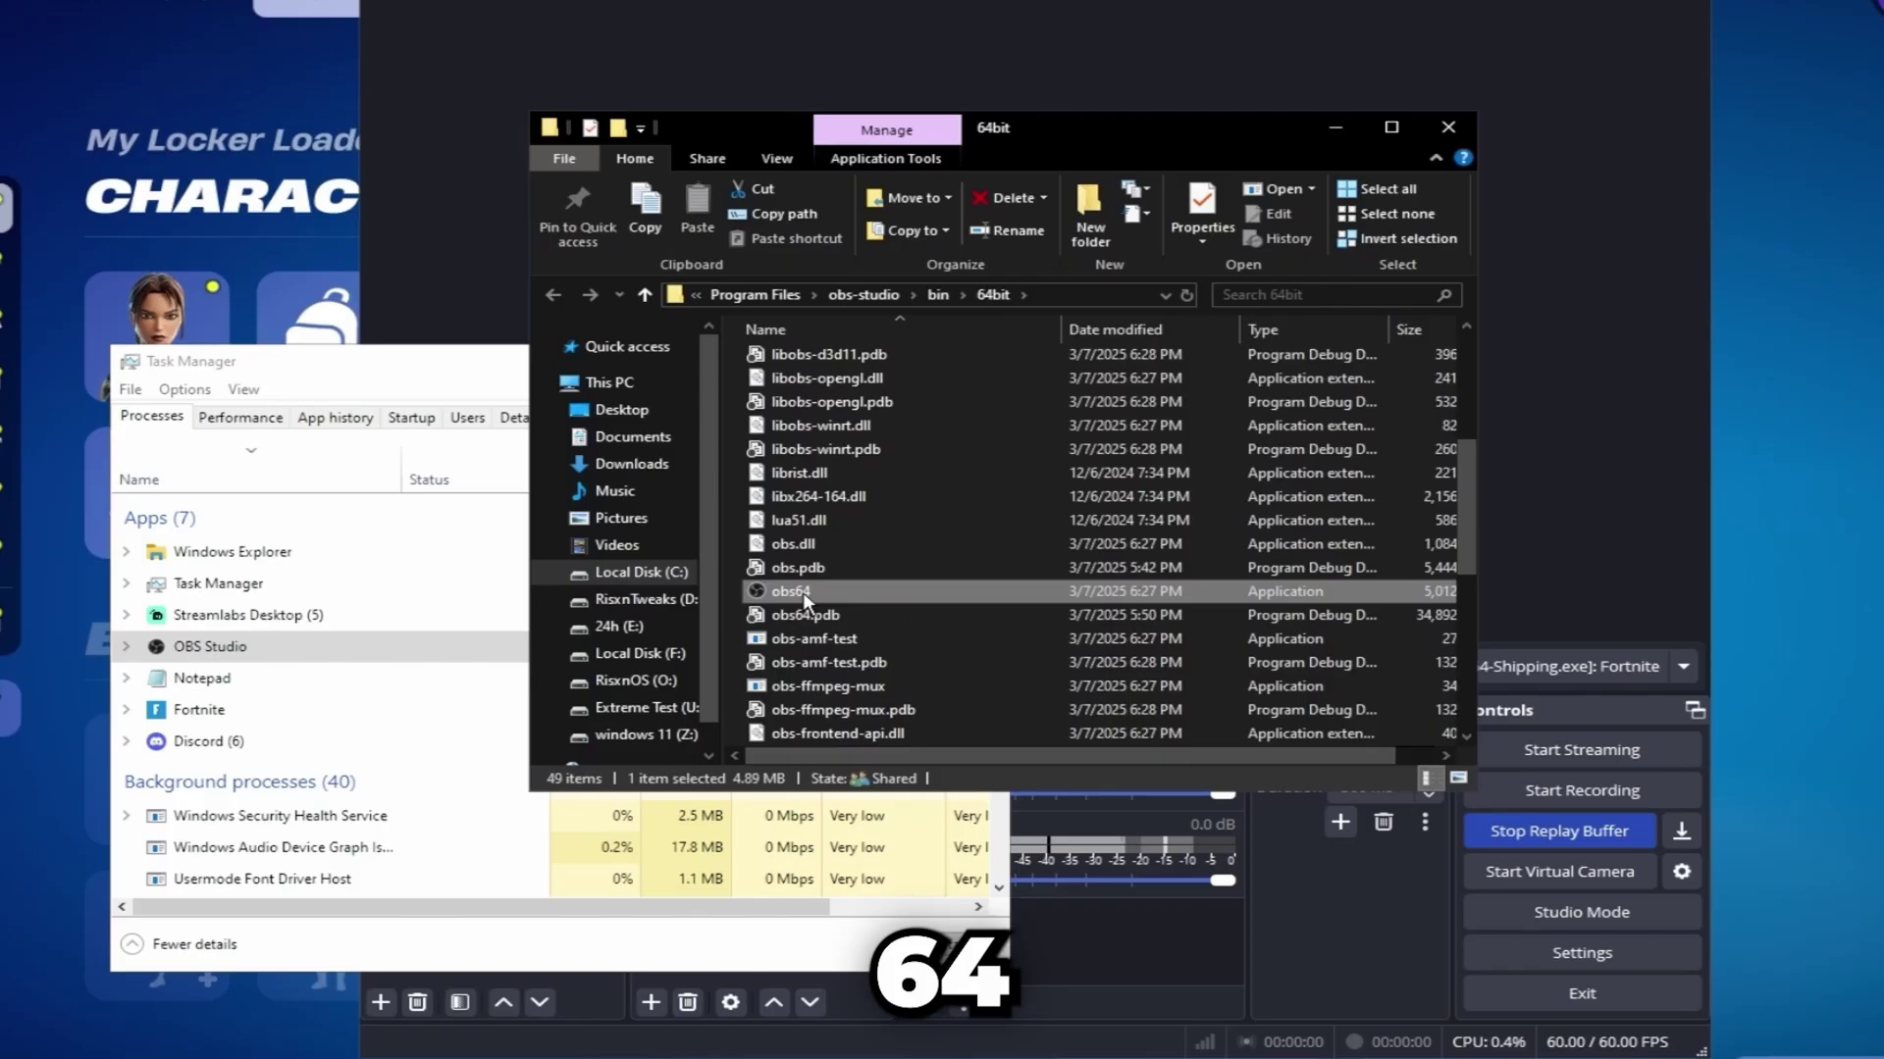
# Step: Create a shortcut to obs64 and cut it
pyautogui.rightClick(805, 596)
pyautogui.click(920, 492)
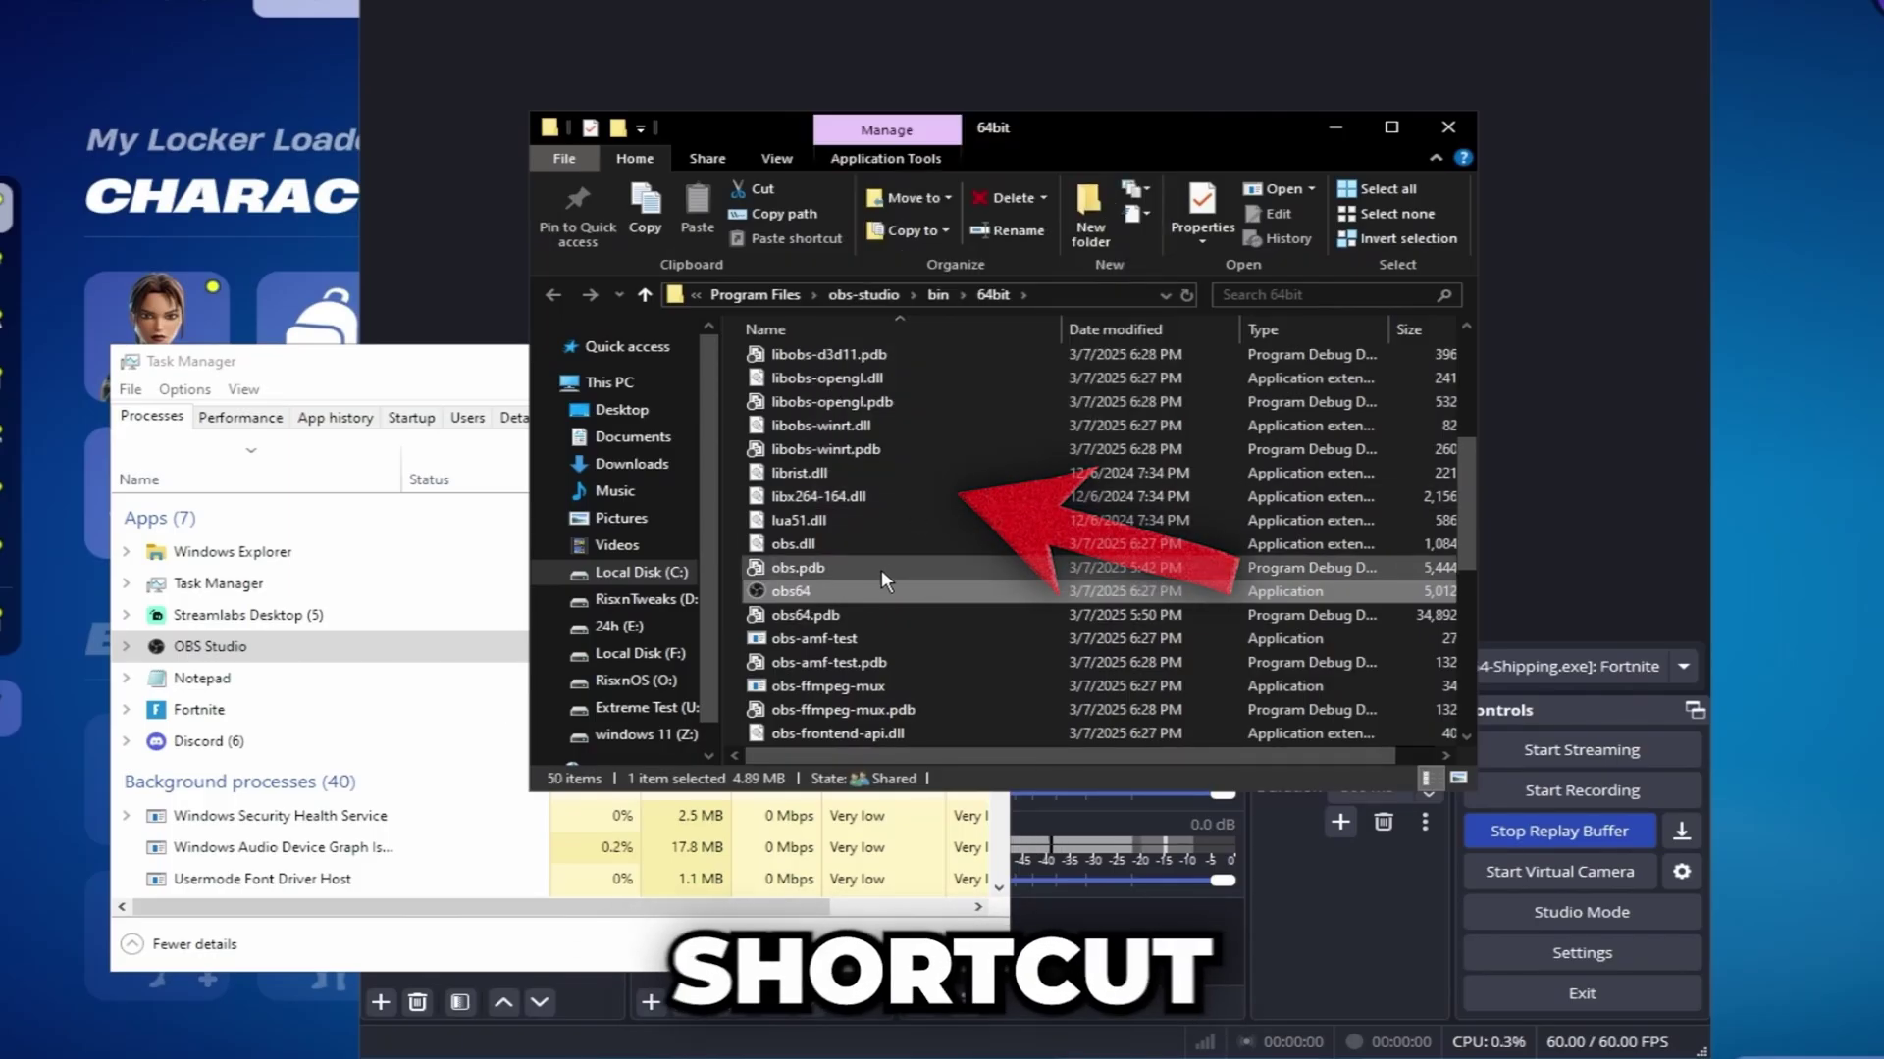
pyautogui.scroll(-2, 882, 570)
pyautogui.rightClick(878, 428)
pyautogui.click(967, 789)
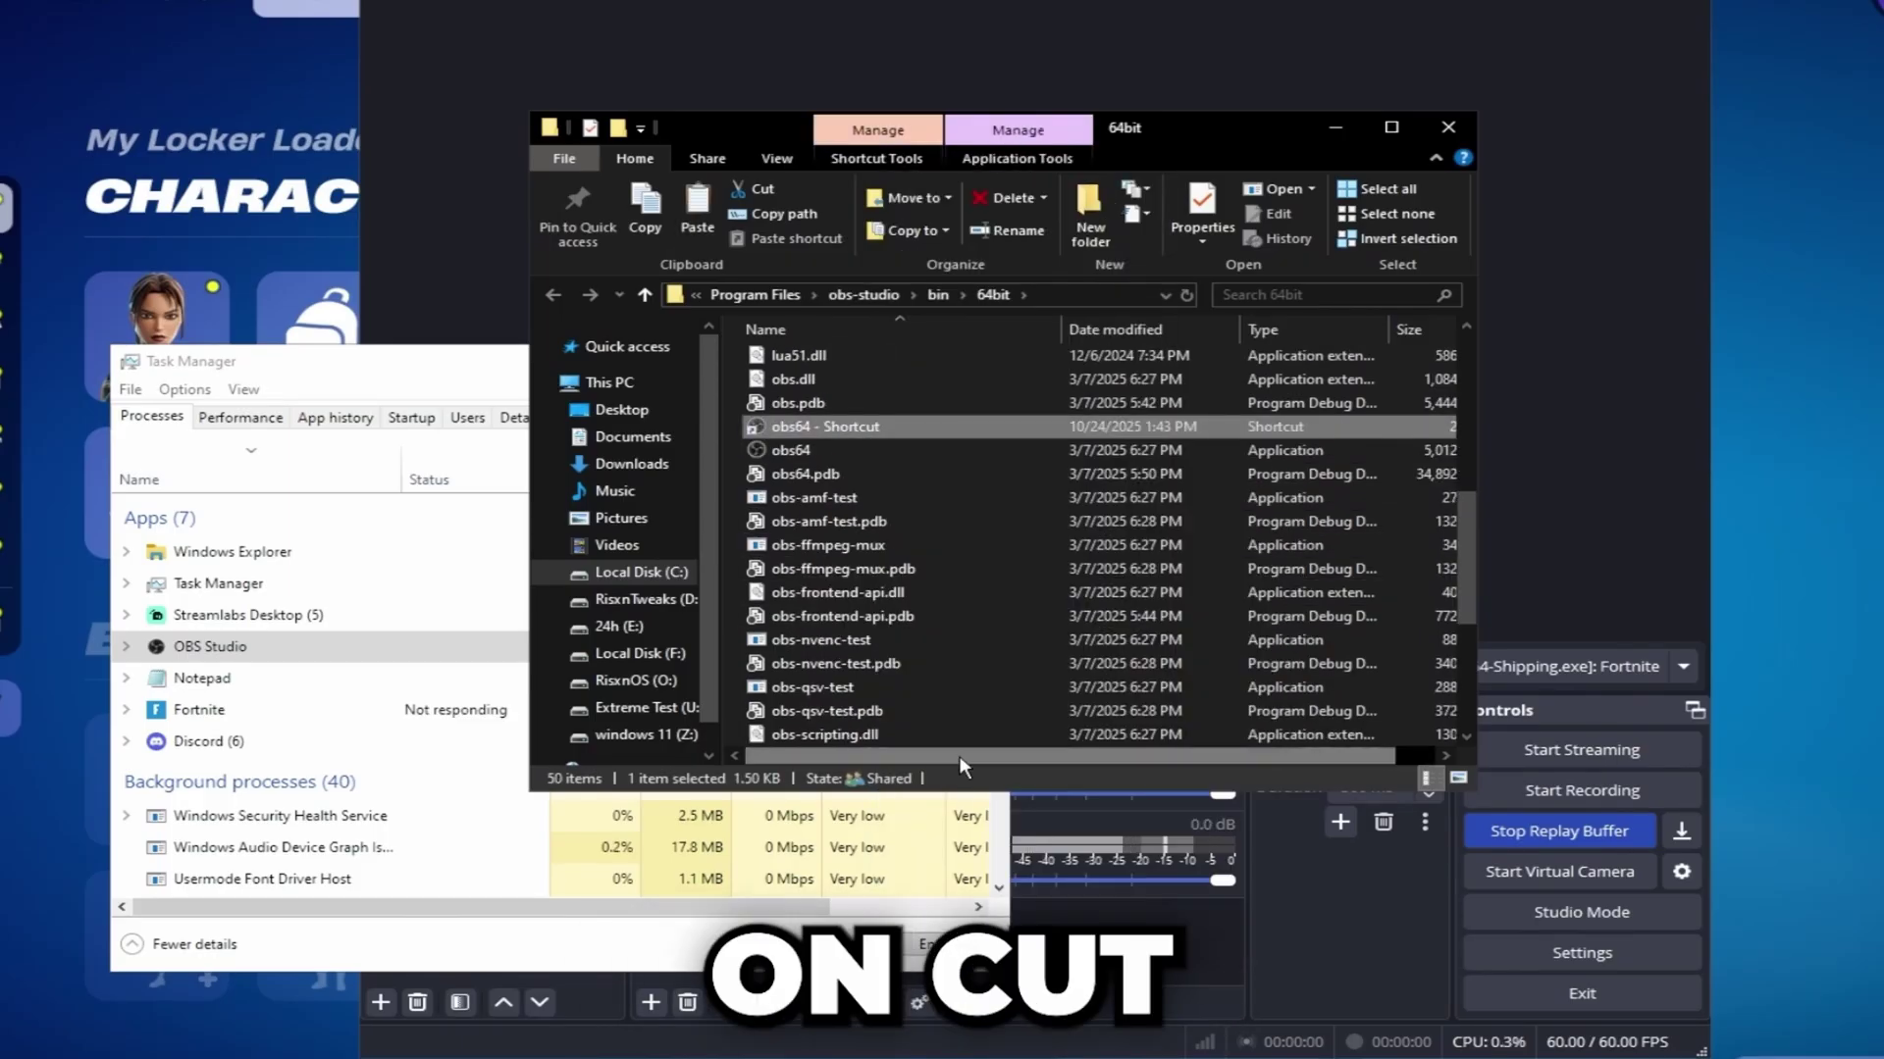
# Step: Paste the obs64 shortcut into shell:startup, replacing the existing one
pyautogui.click(1101, 297)
pyautogui.write('shell:startup')
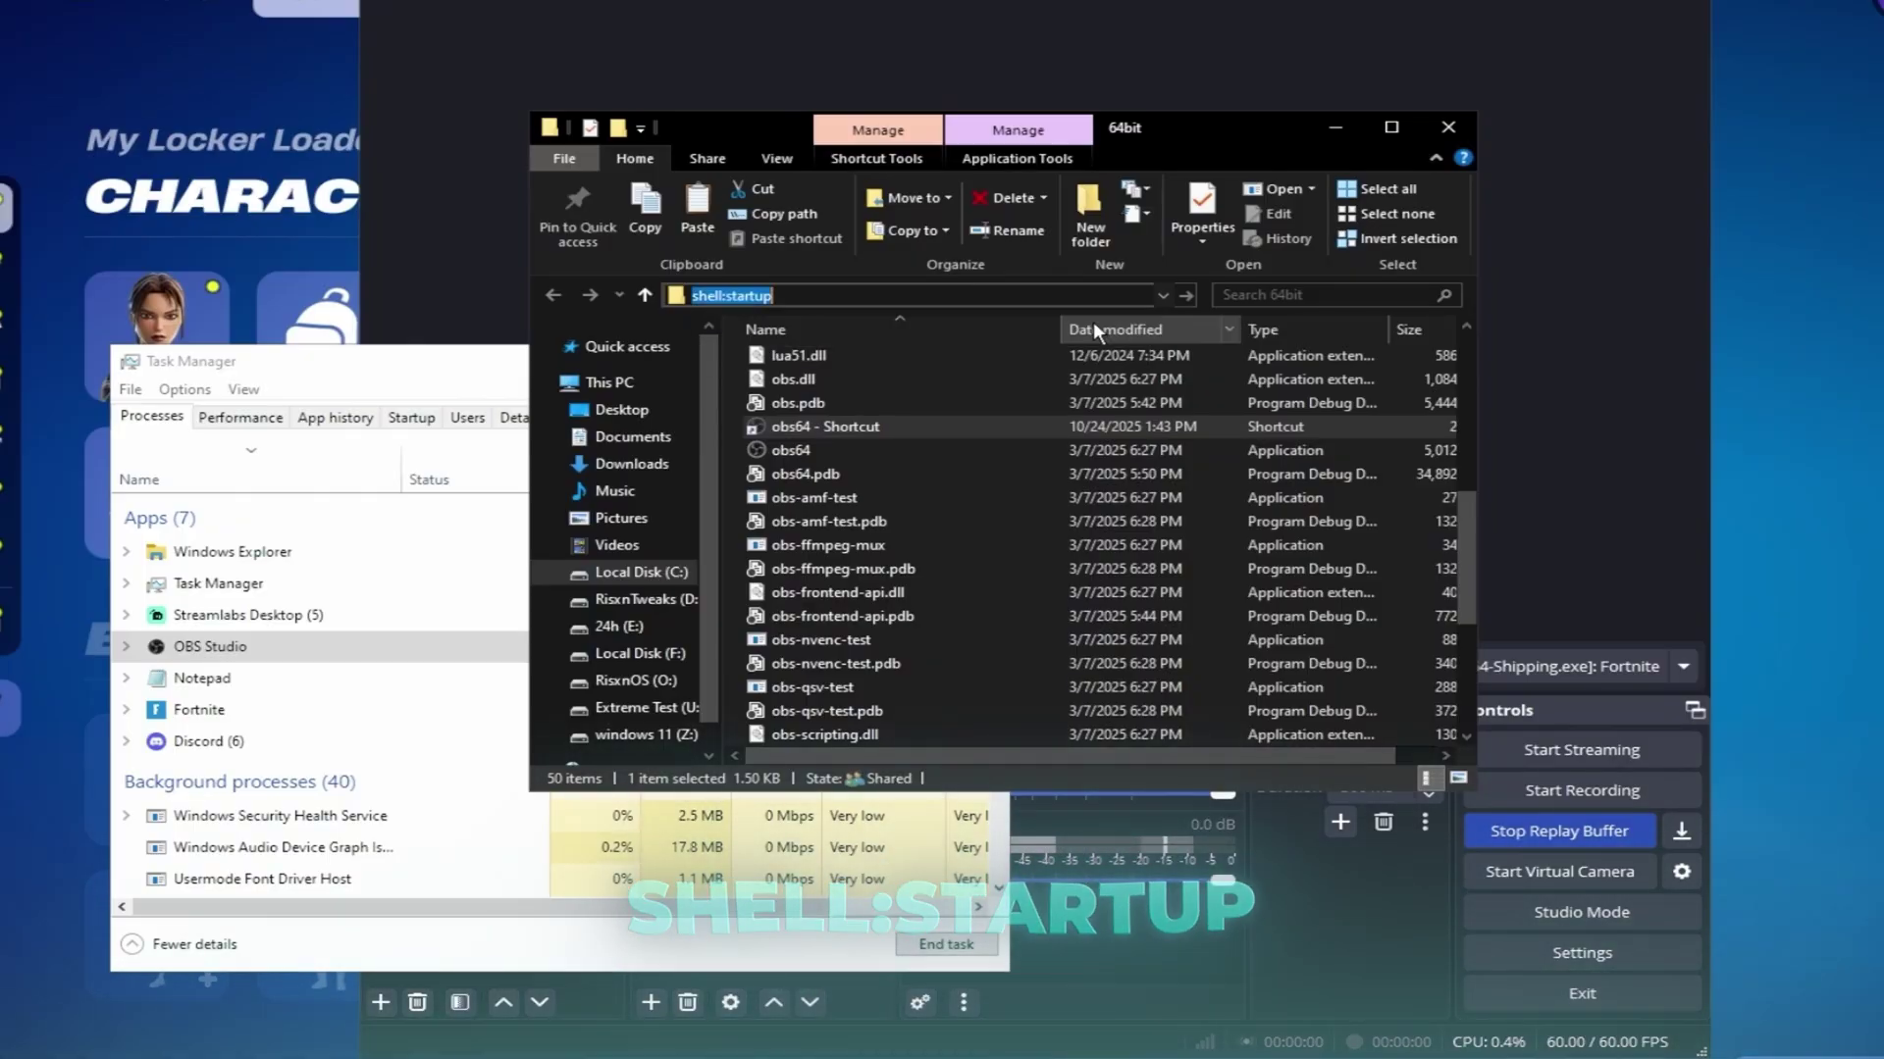
pyautogui.click(1093, 316)
pyautogui.rightClick(924, 569)
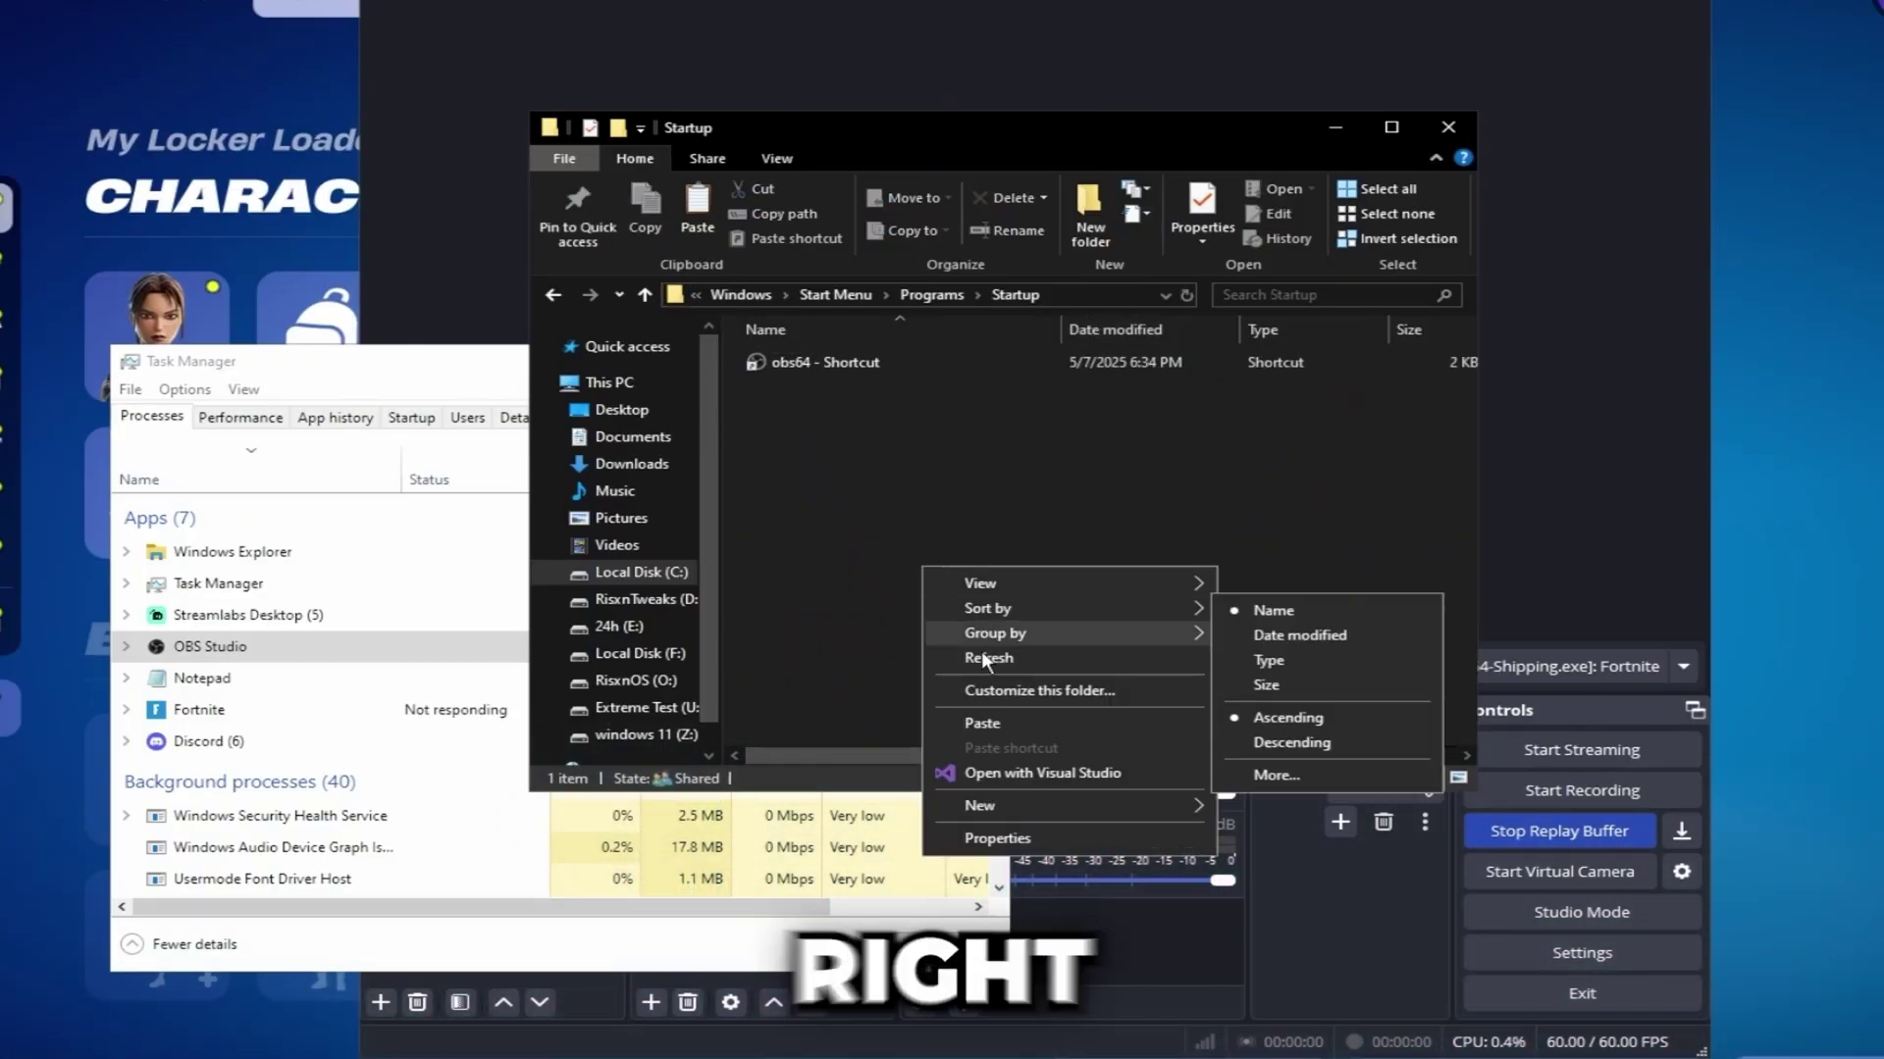
pyautogui.click(970, 718)
pyautogui.click(405, 363)
# Step: Open the obs64 shortcut's properties with the cursor at the end of Target
pyautogui.rightClick(833, 372)
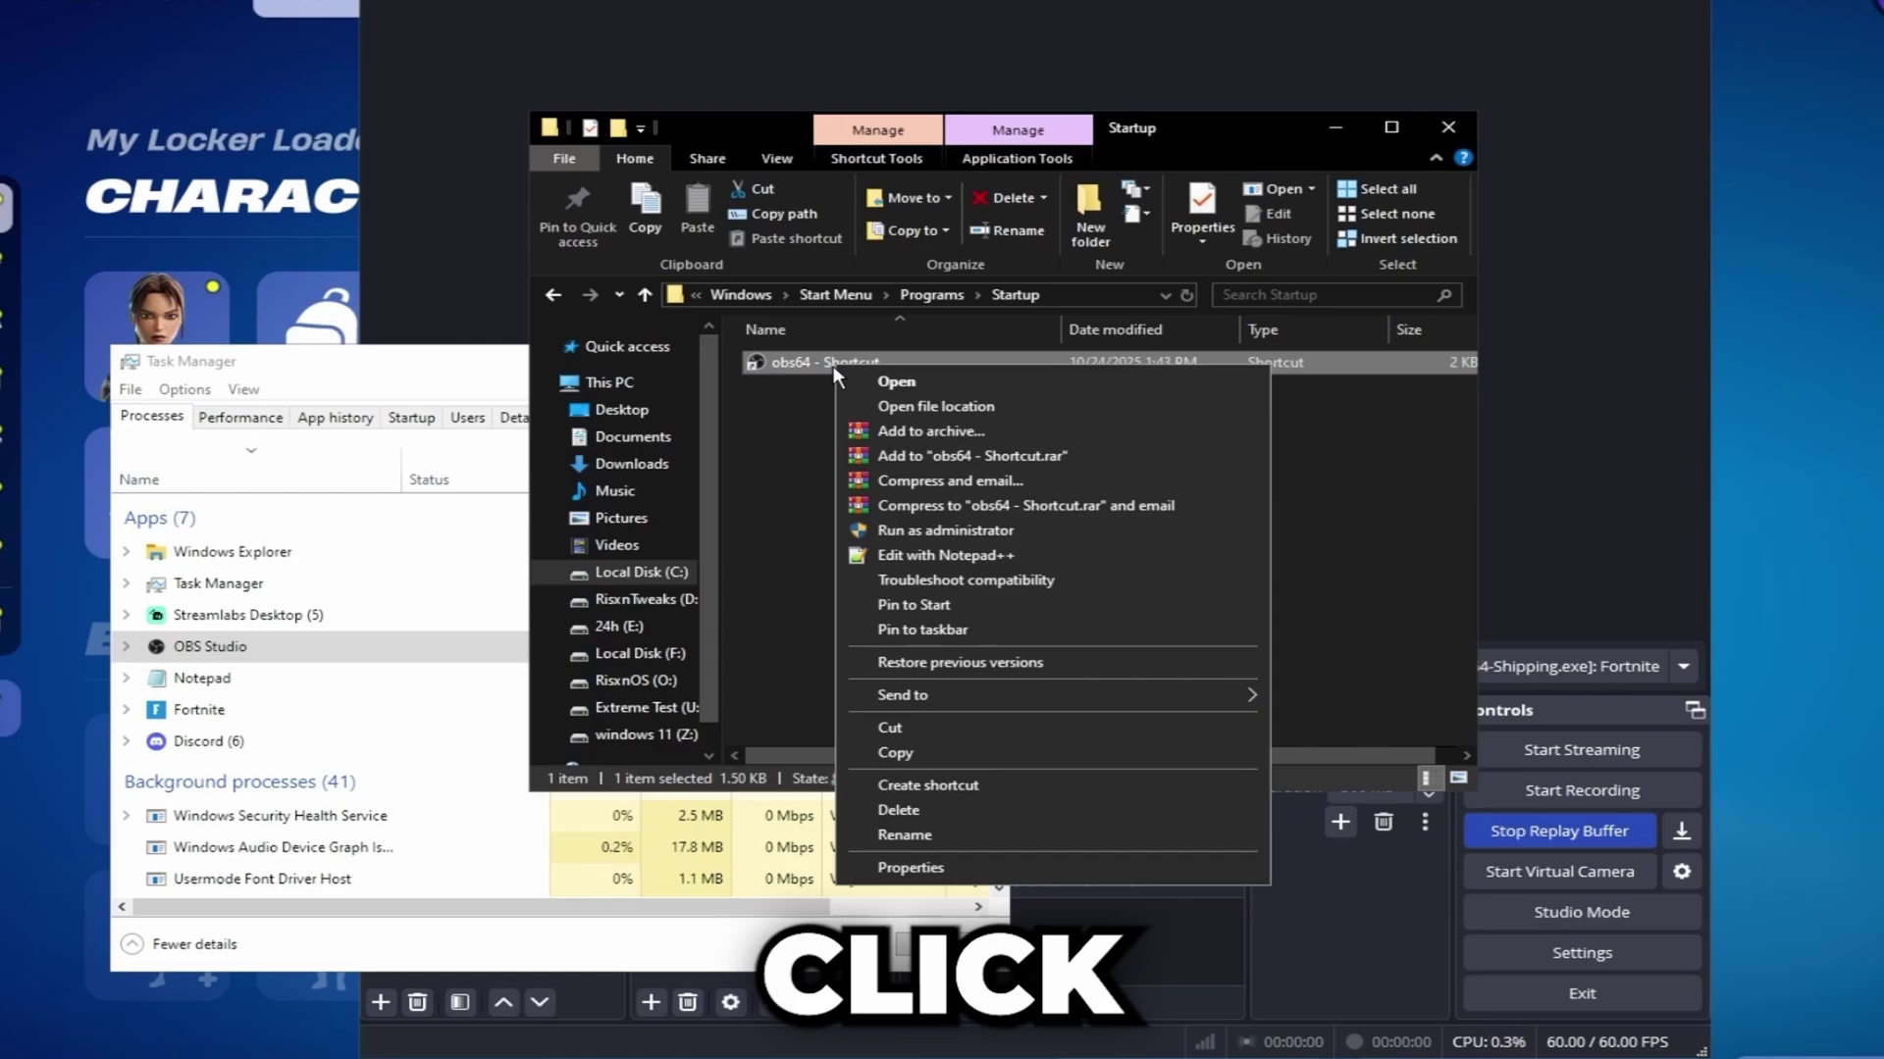
pyautogui.click(928, 867)
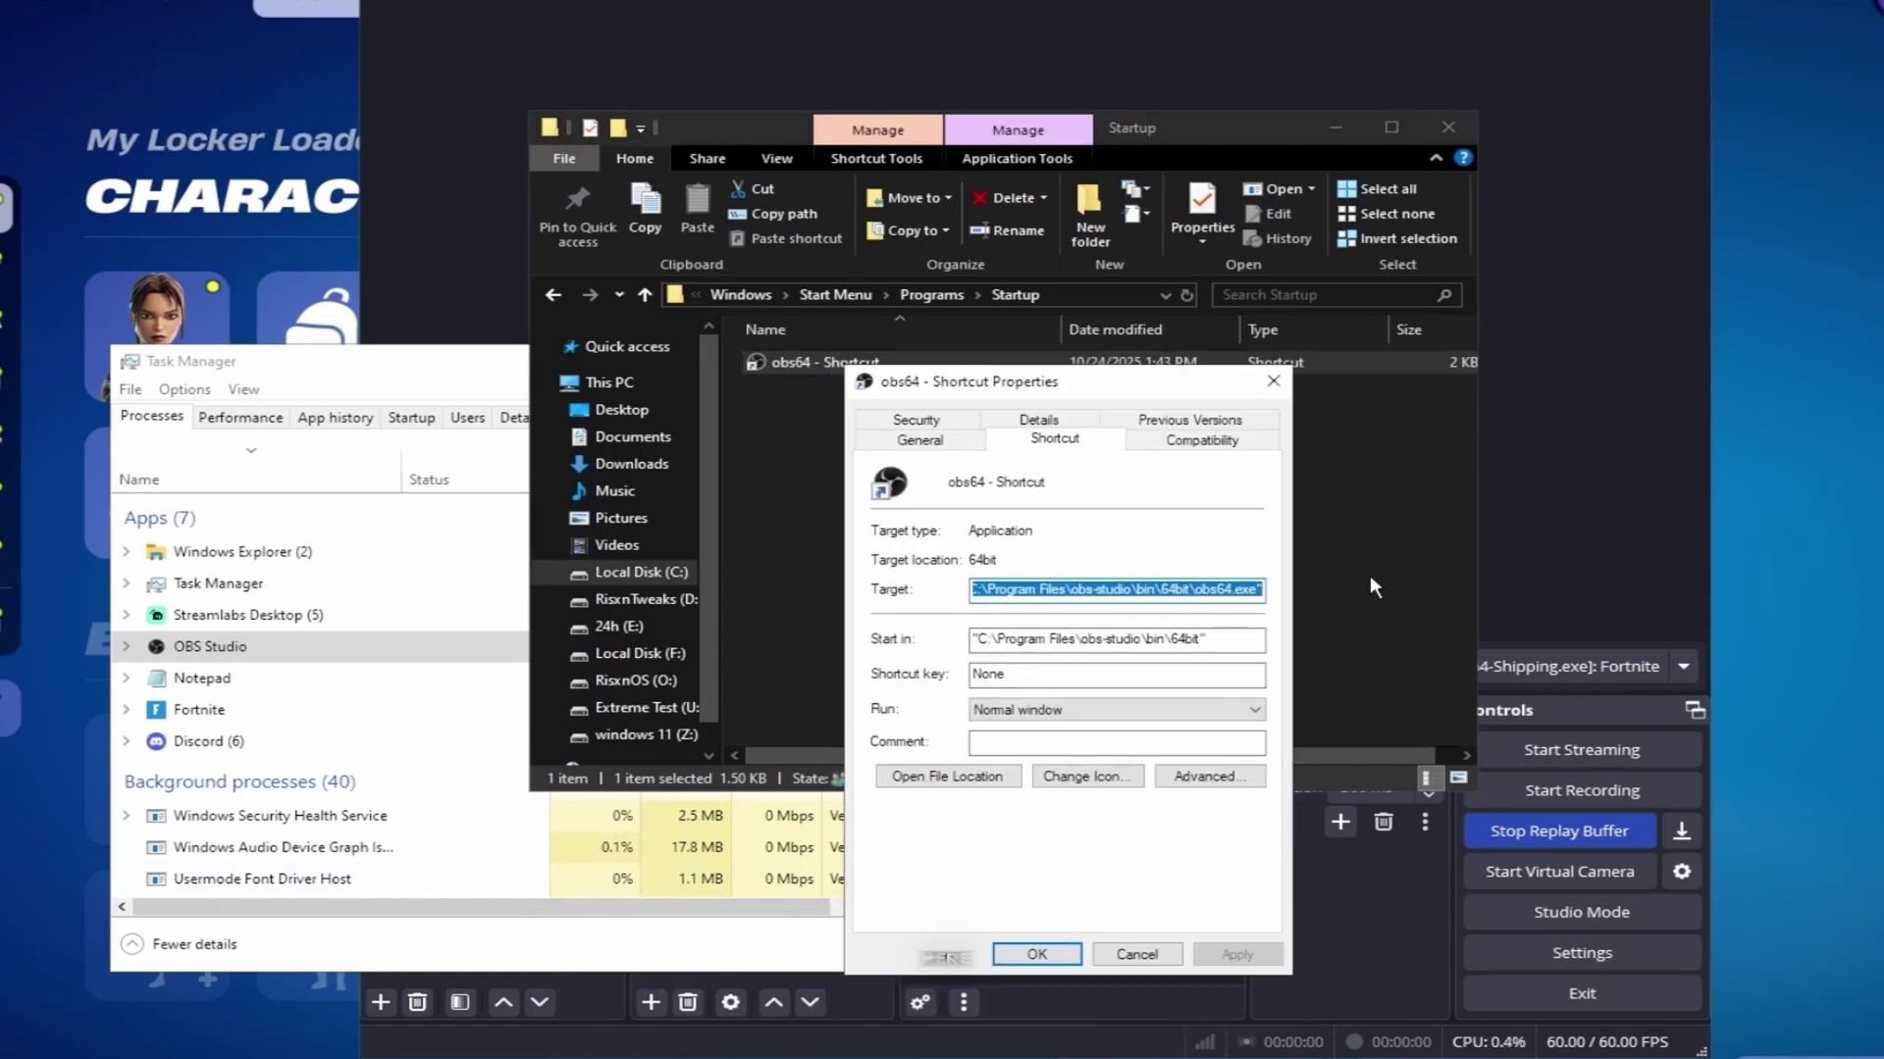
pyautogui.press('Right')
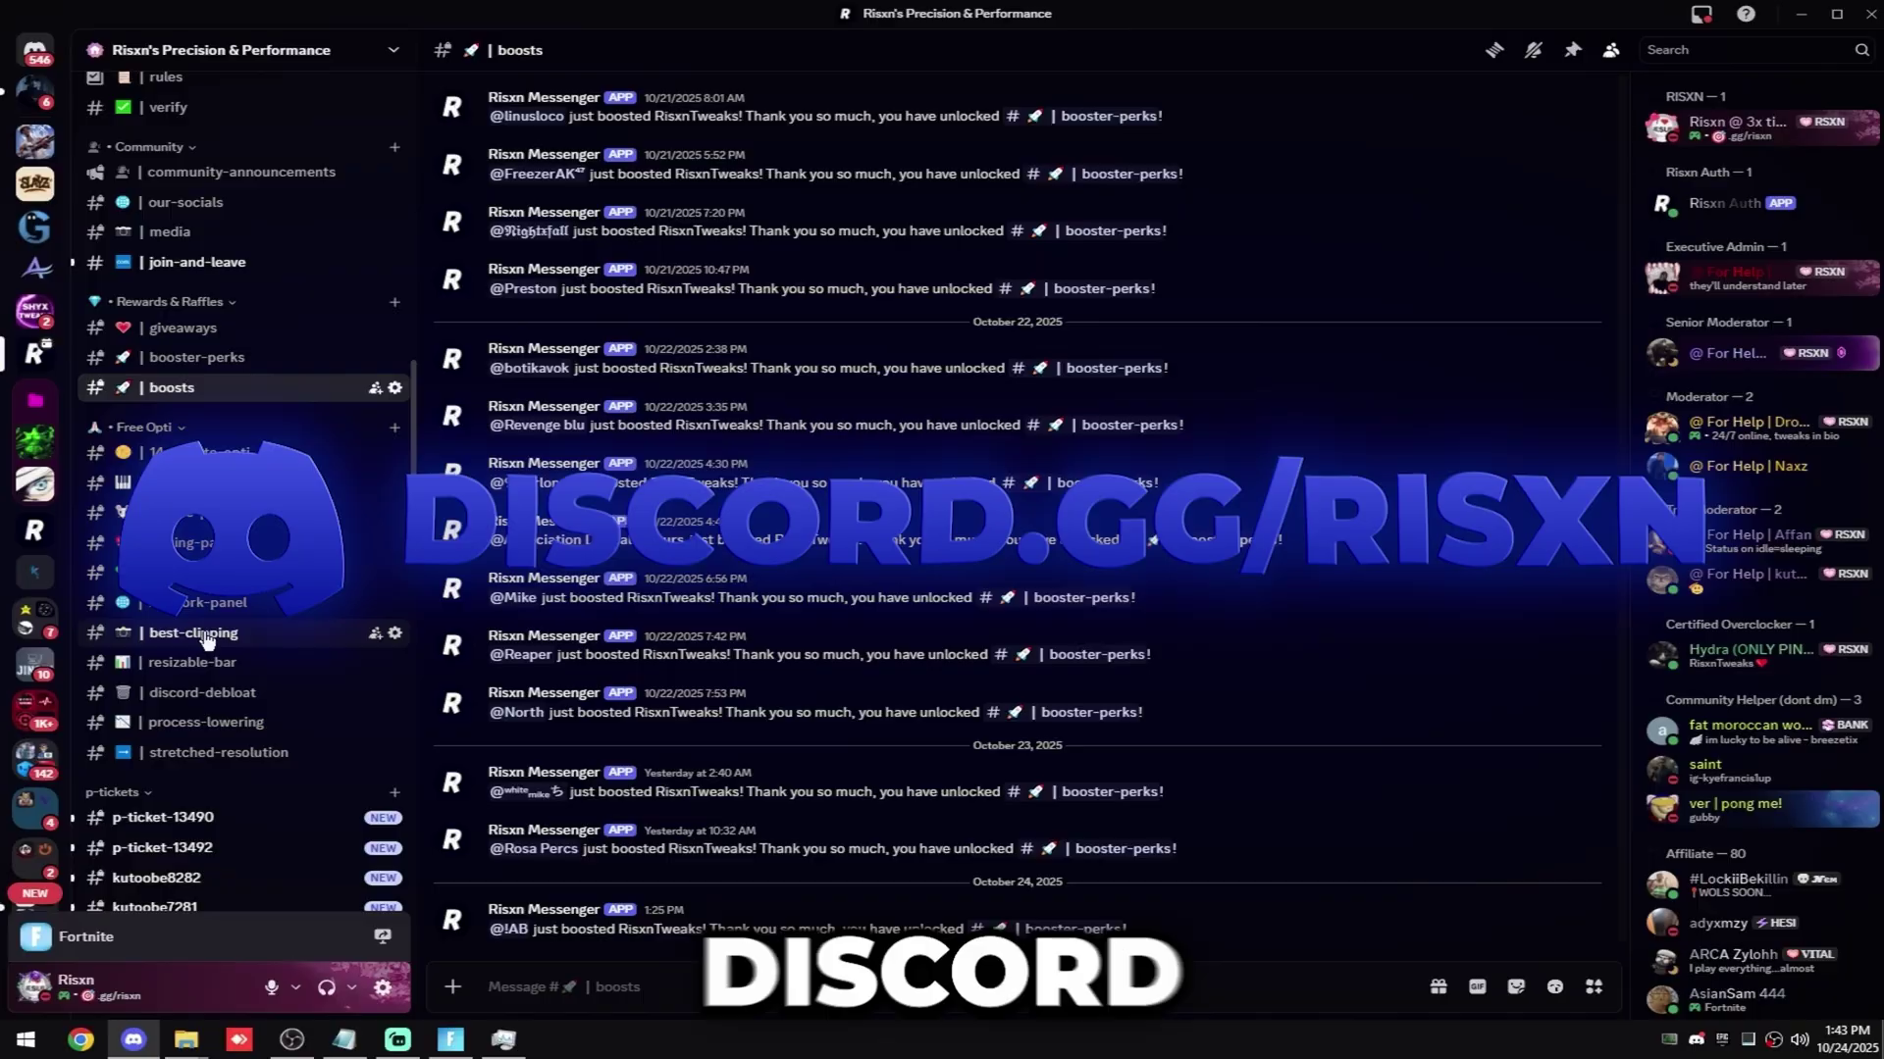
# Step: Append '--disable-updater --startreplaybuffer --minimize-to-tray' from best-clipping to the shortcut target and save
pyautogui.click(206, 636)
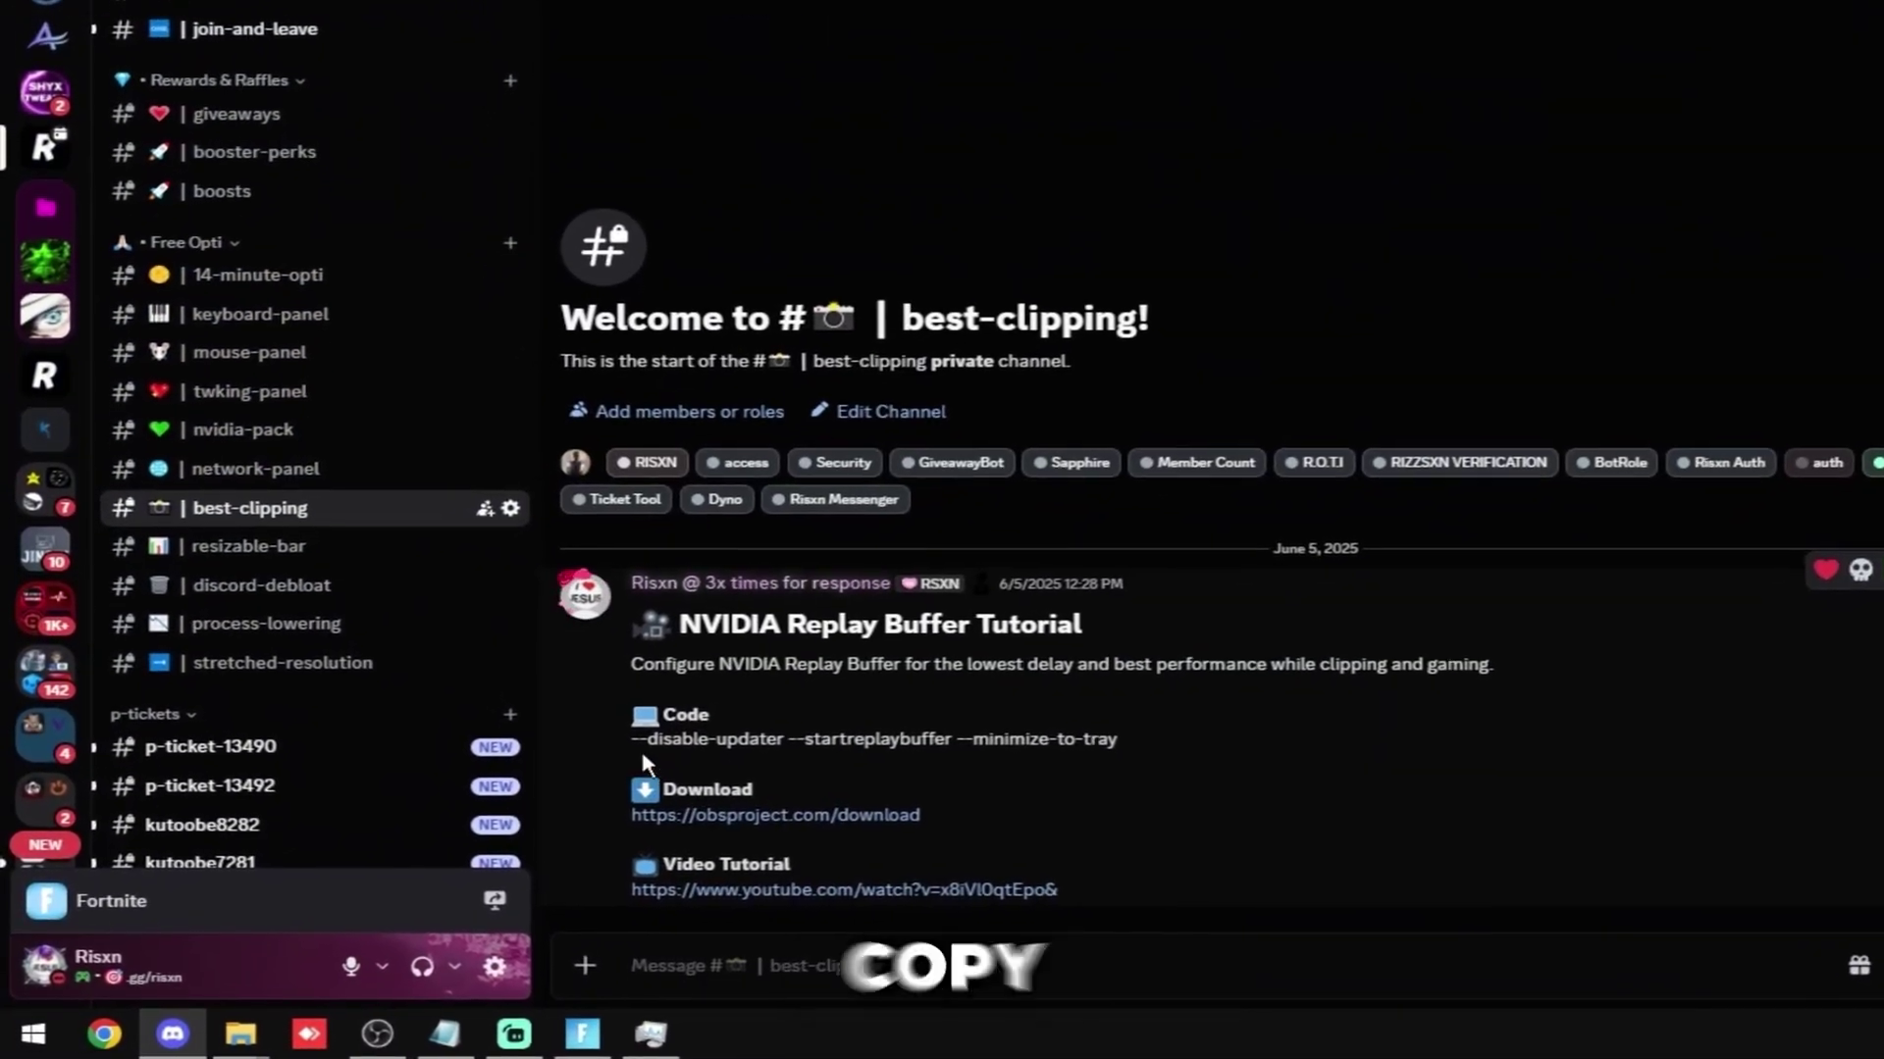
pyautogui.moveTo(634, 740); pyautogui.dragTo(645, 739)
pyautogui.moveTo(1135, 732); pyautogui.dragTo(1122, 738)
pyautogui.write(':\\Program Files\\obs-studio\\bin\\64bit\\obs64.exe"')
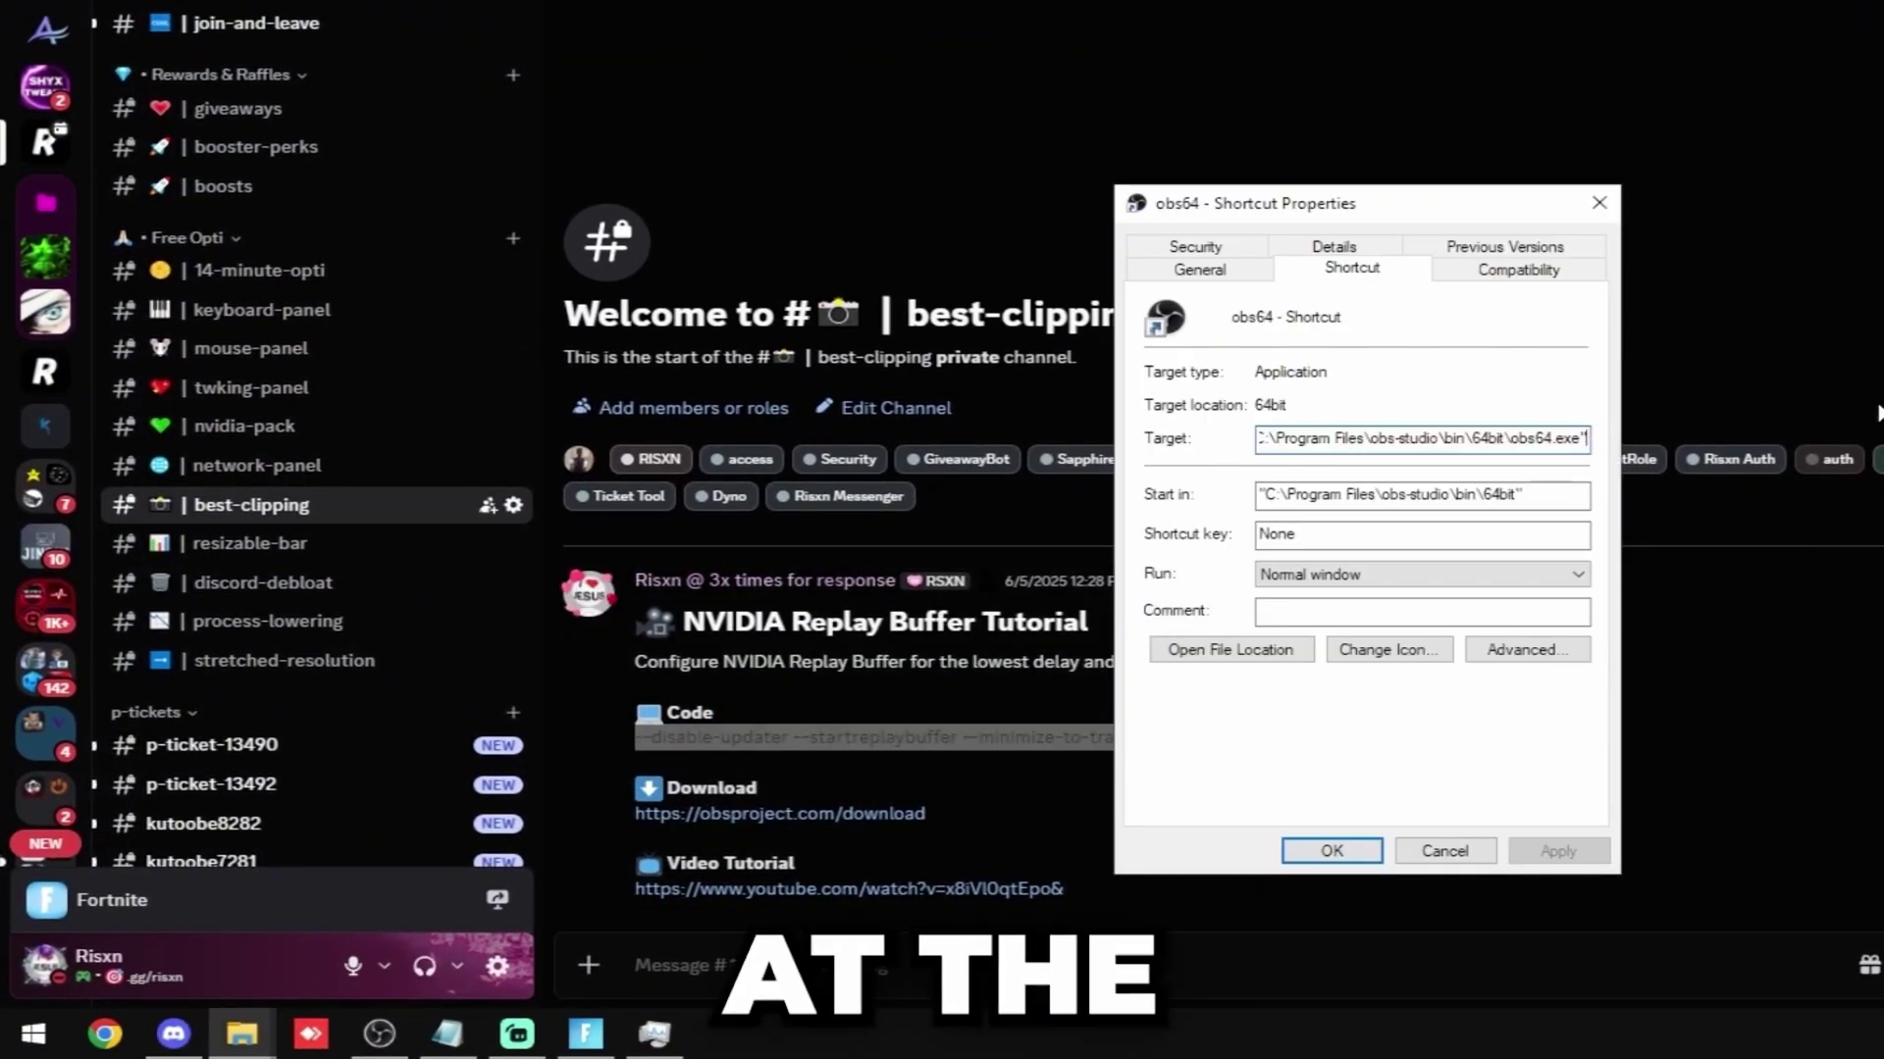
pyautogui.hotkey('ctrl', 'v')
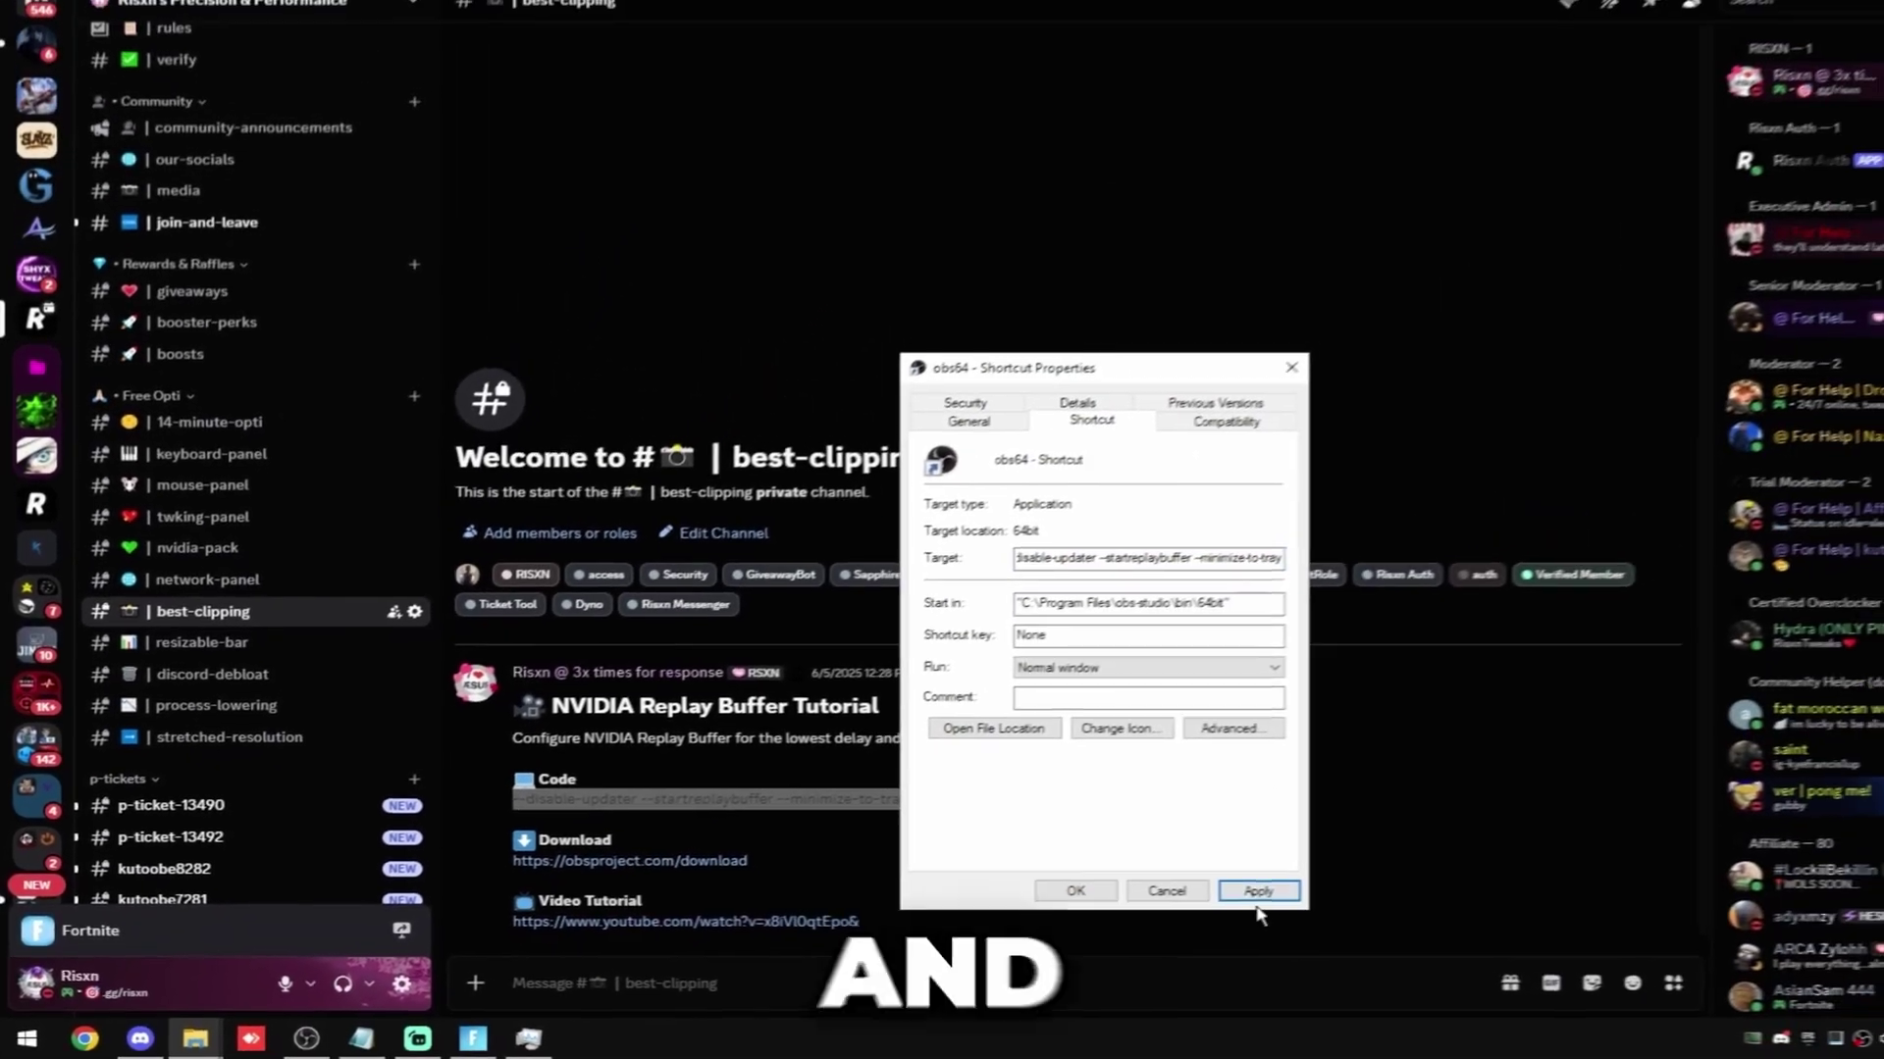
pyautogui.click(1259, 890)
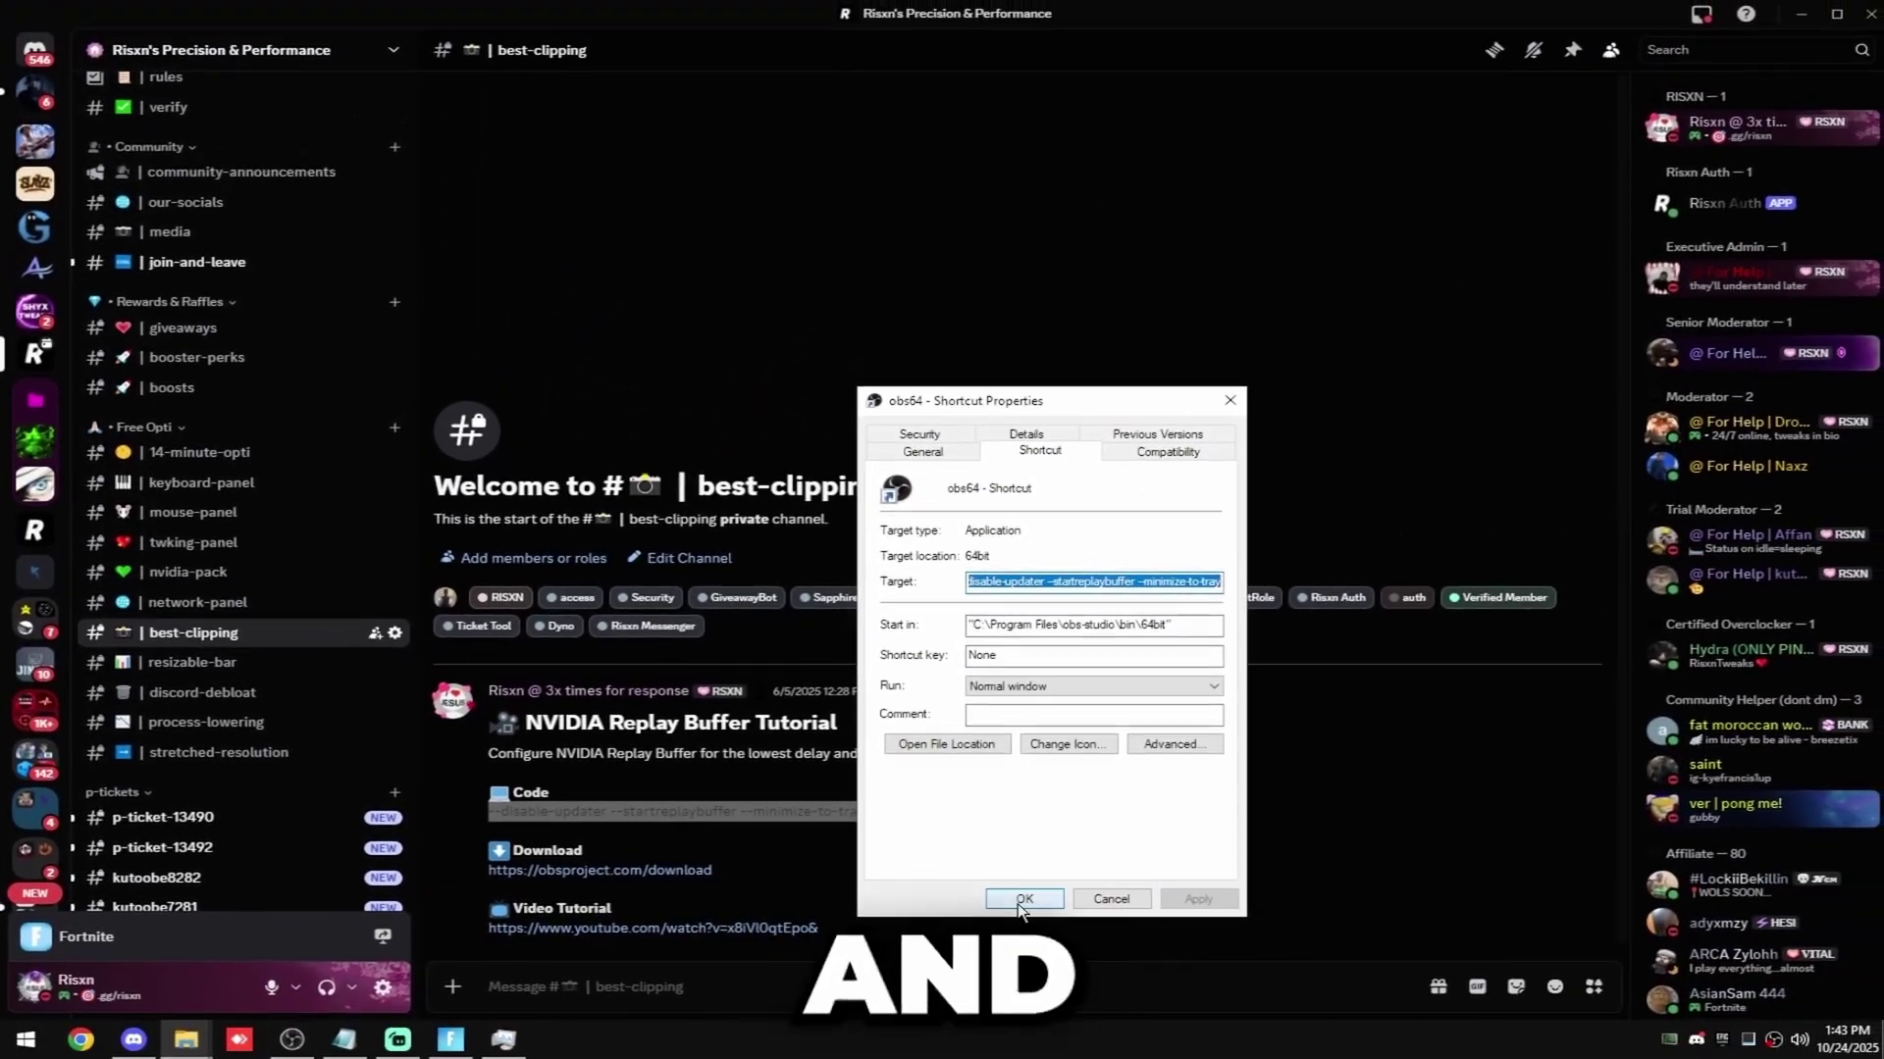
pyautogui.click(1074, 891)
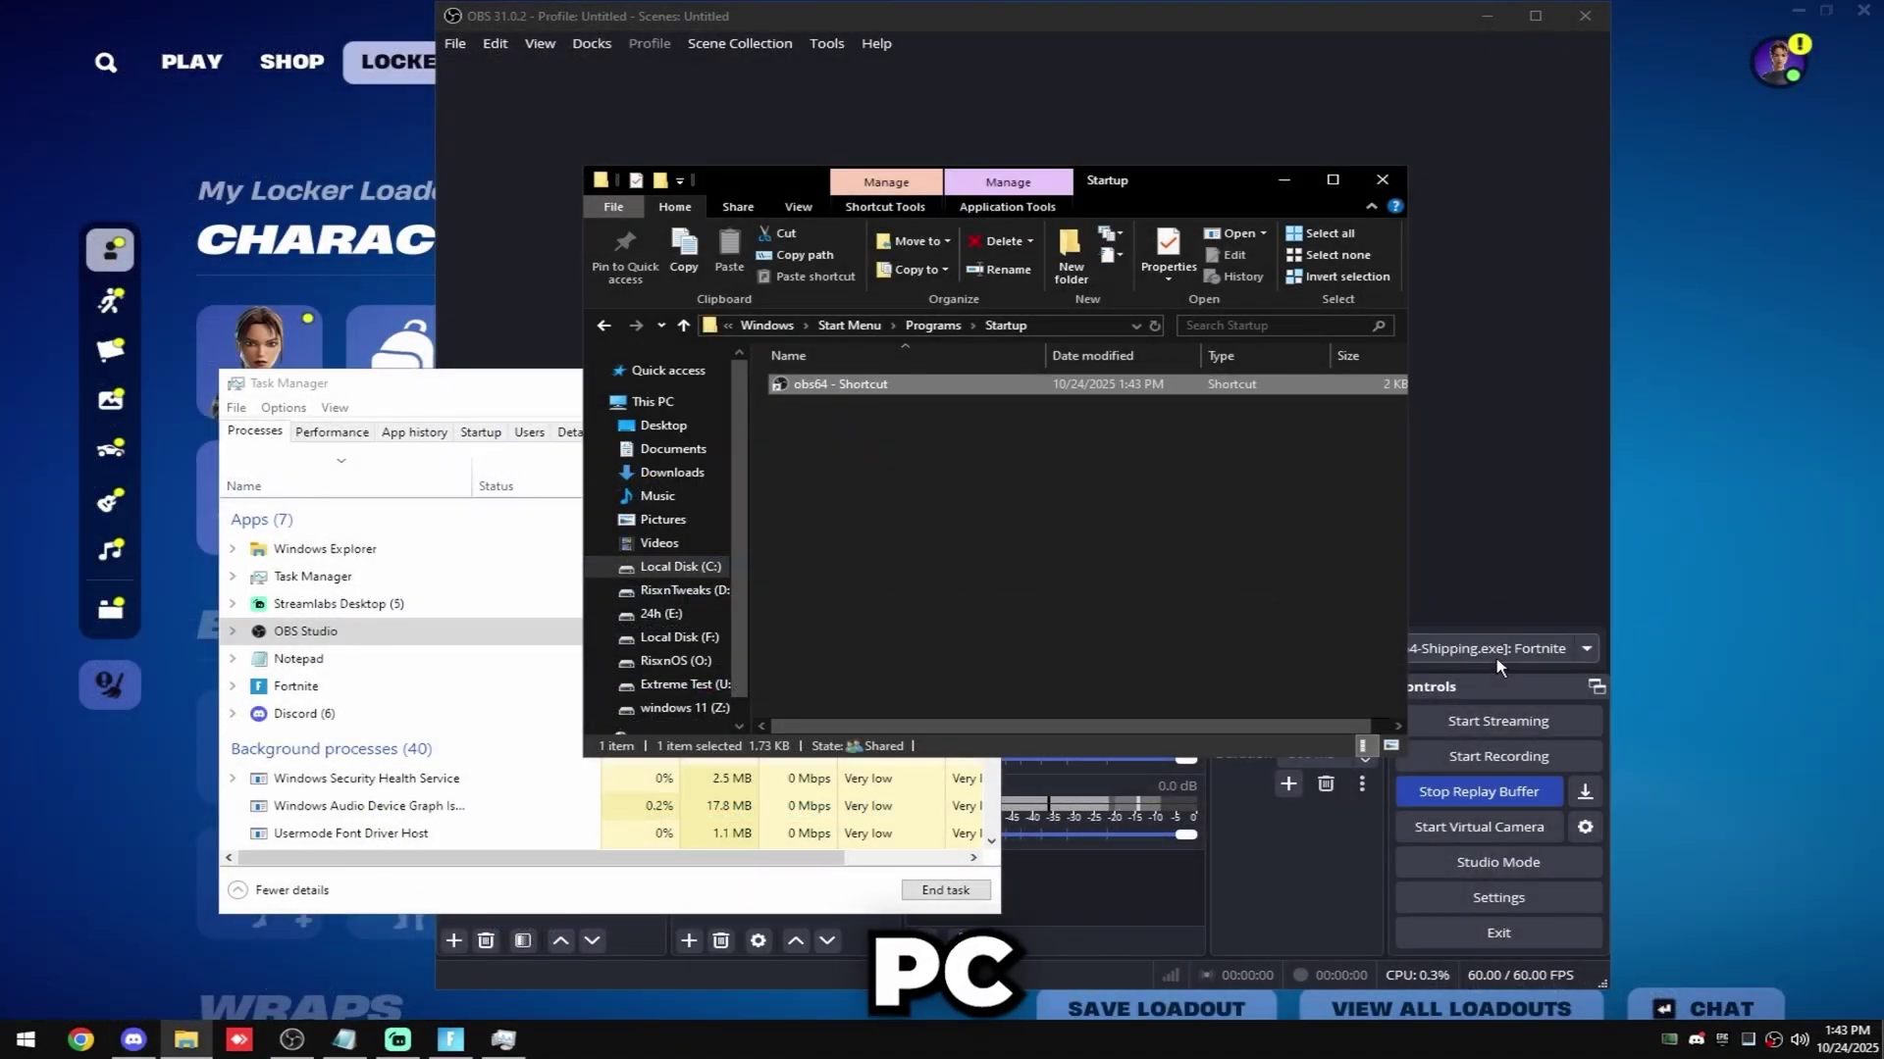